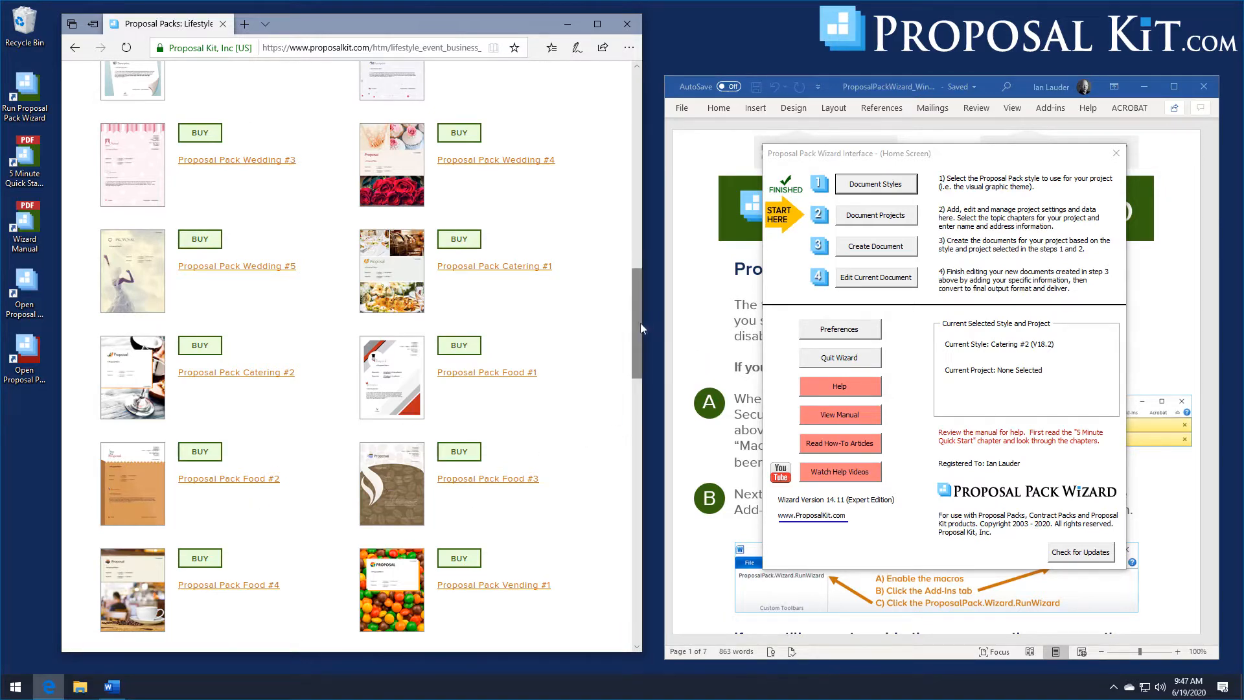
- Scroll through the lifestyle category's proposal pack designs on the website
left_click_drag(639, 323, 622, 371)
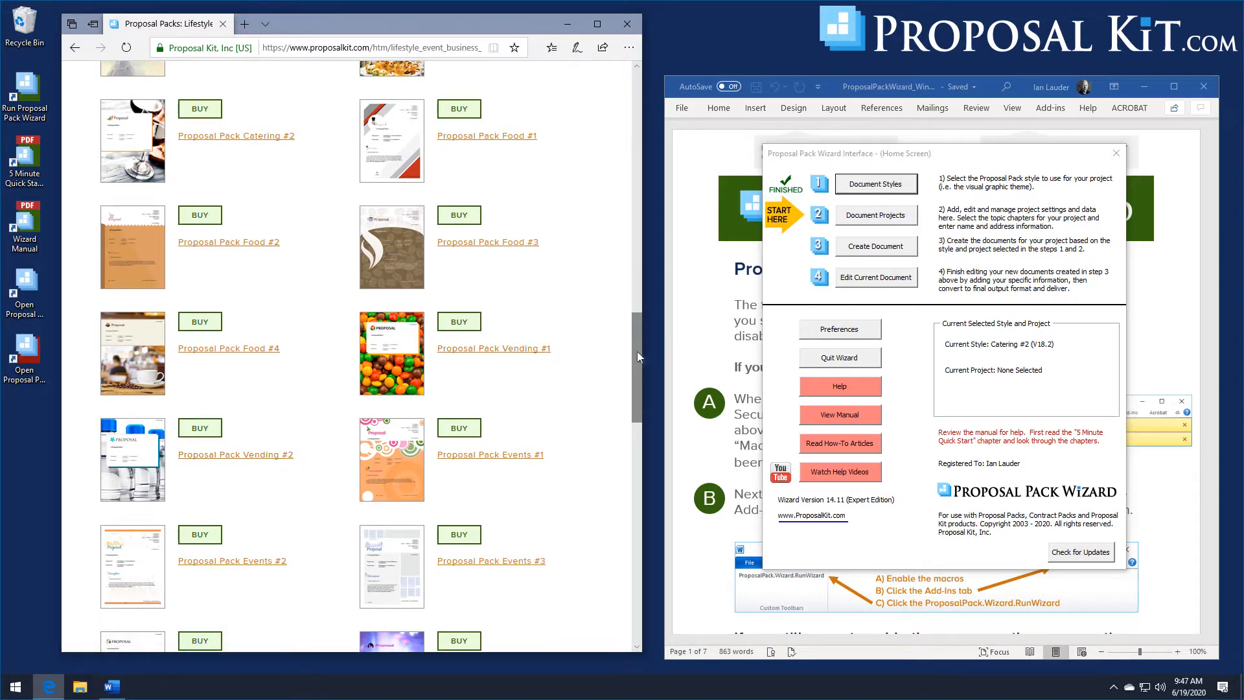
left_click_drag(636, 351, 662, 346)
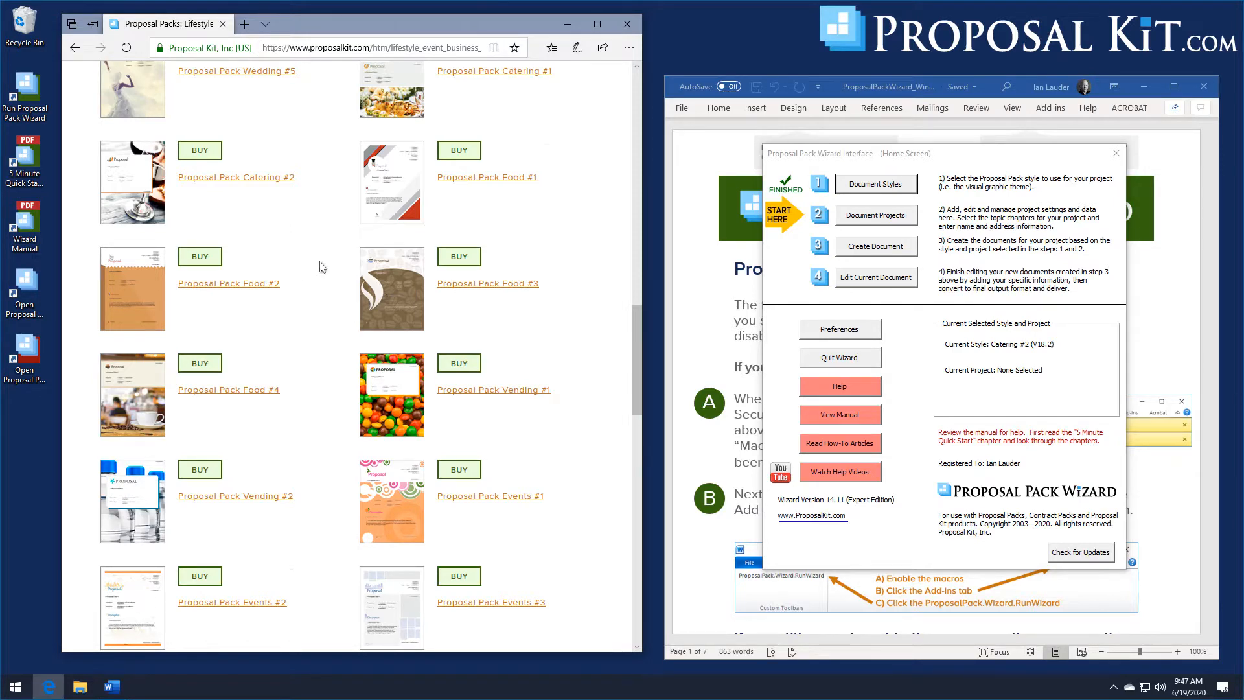
scroll(637, 288, "up", 2)
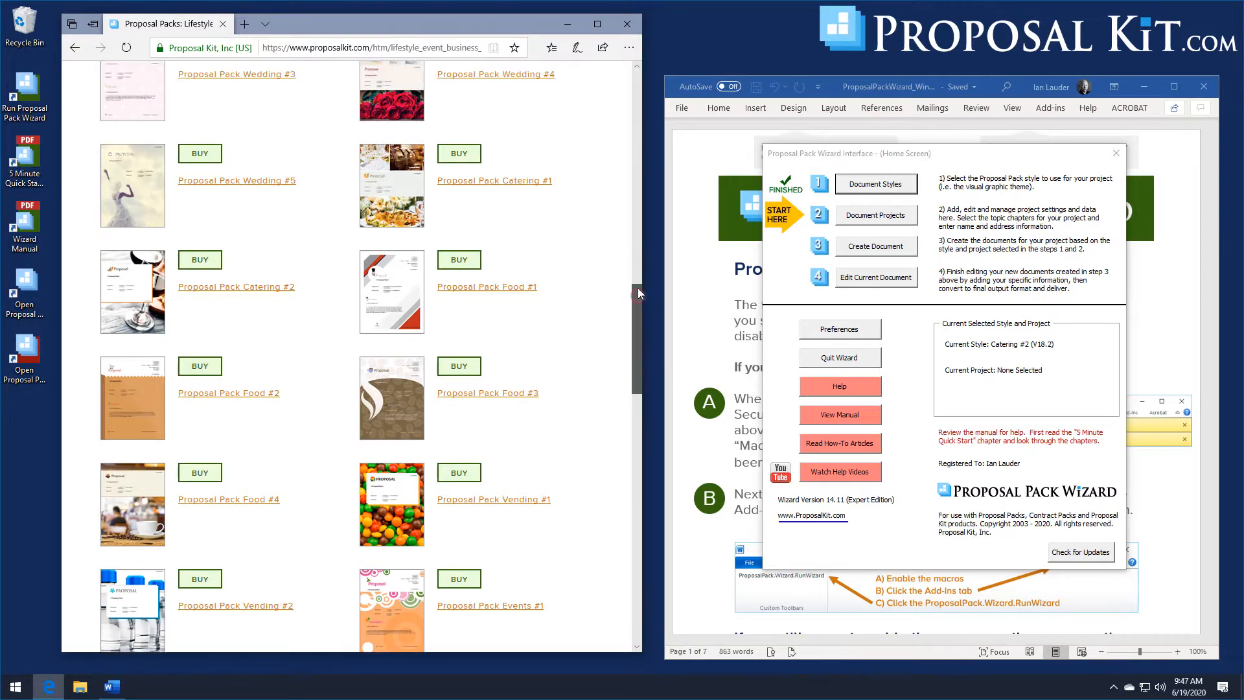
left_click_drag(637, 287, 642, 71)
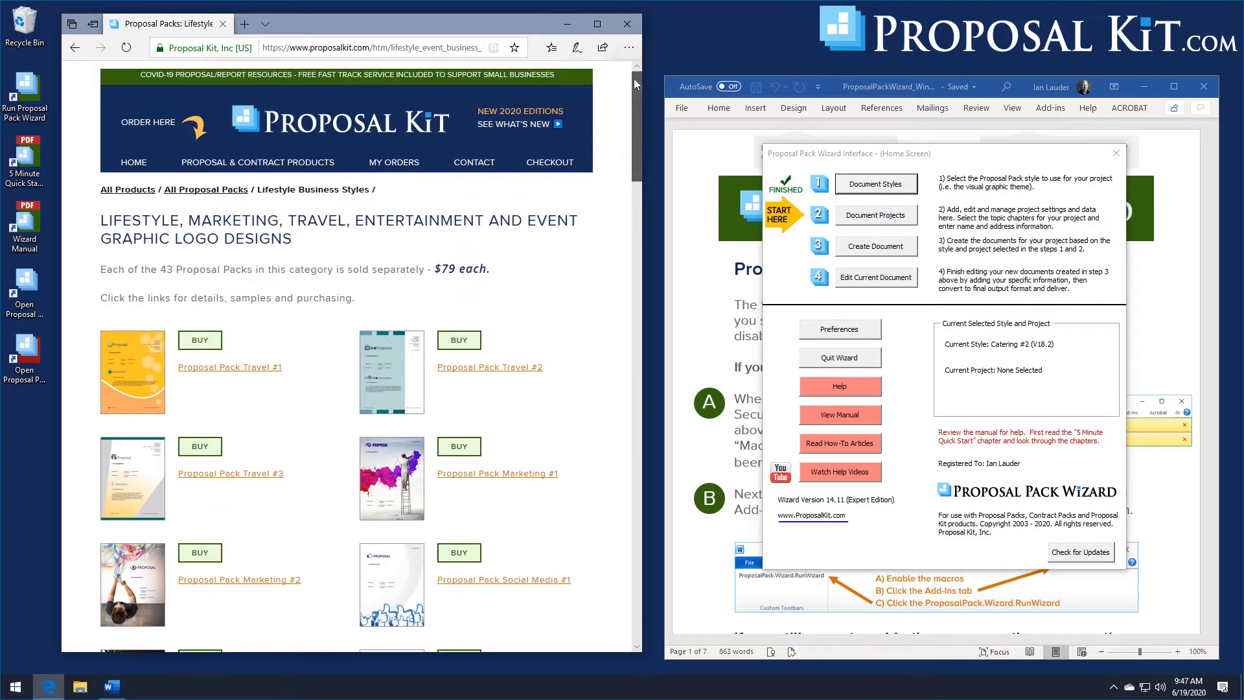
- Open the Conservative design category, browse its proposal packs, and return to the all proposal packs page
left_click(215, 190)
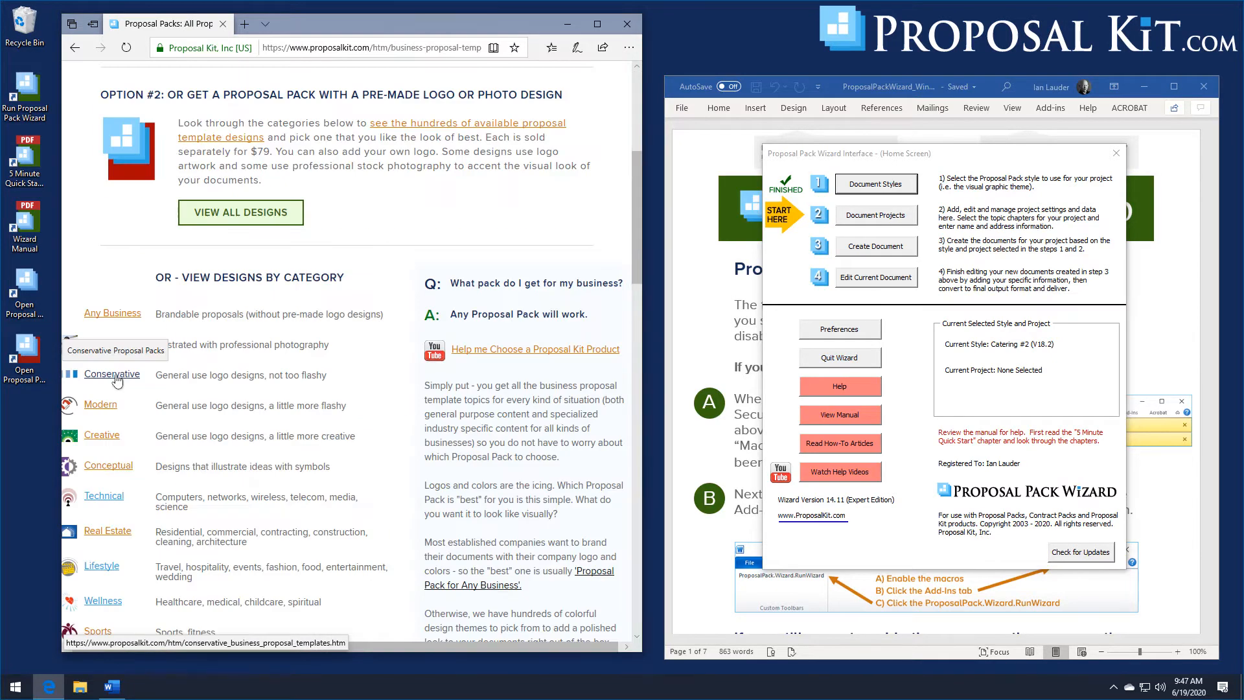
left_click(113, 375)
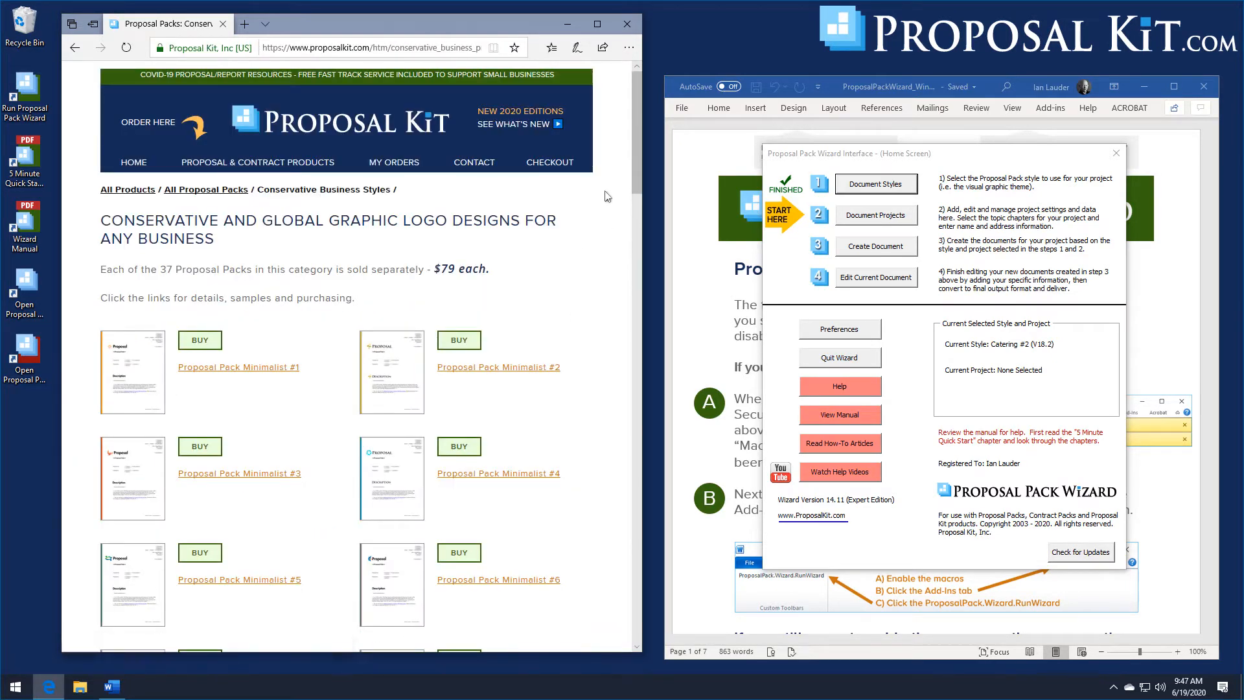
scroll(642, 197, "down", 3)
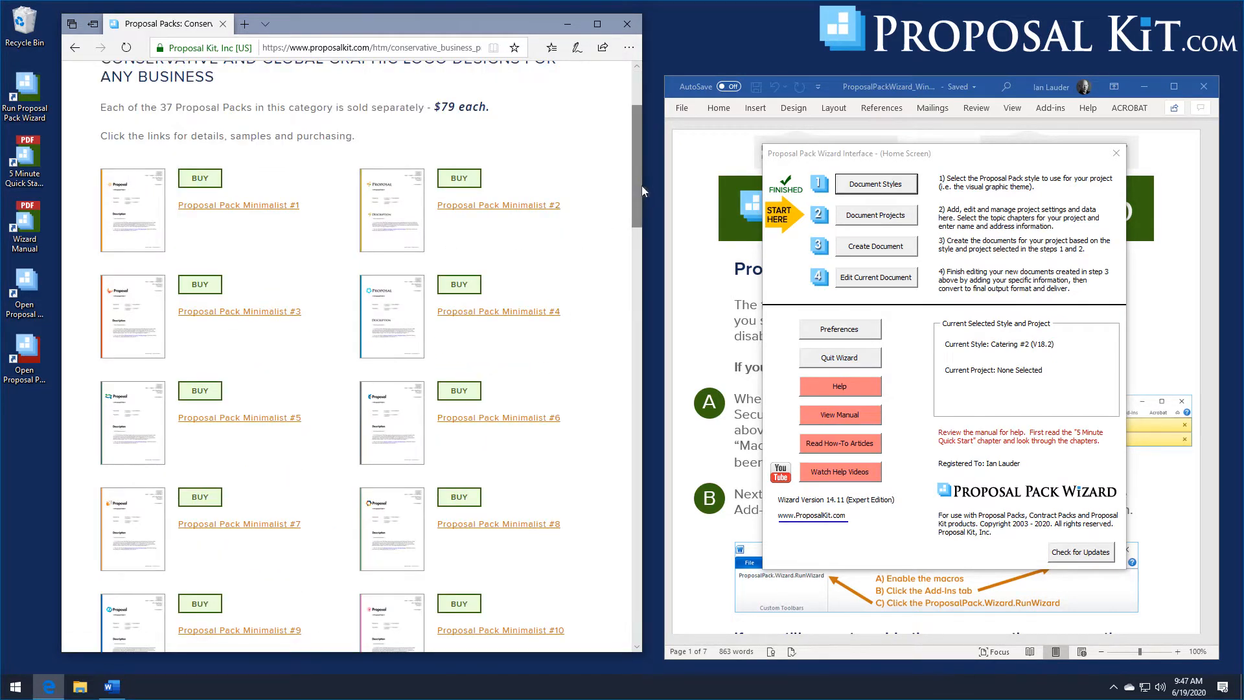
left_click_drag(641, 190, 631, 162)
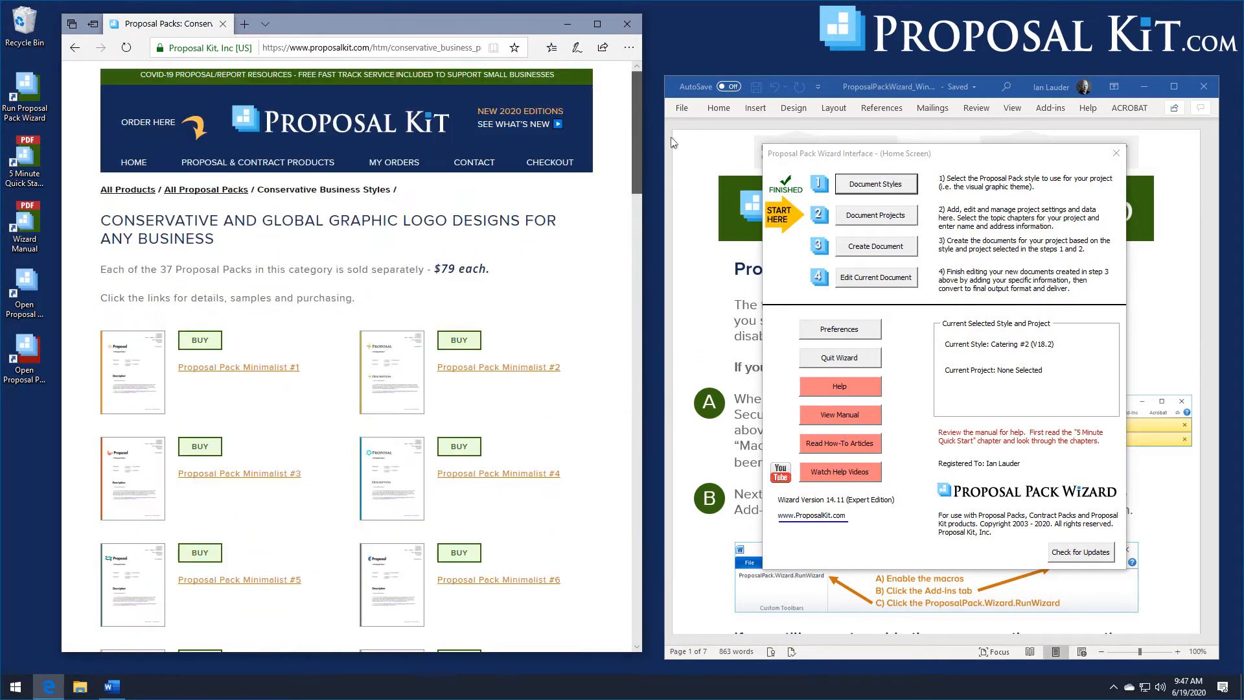
left_click(207, 193)
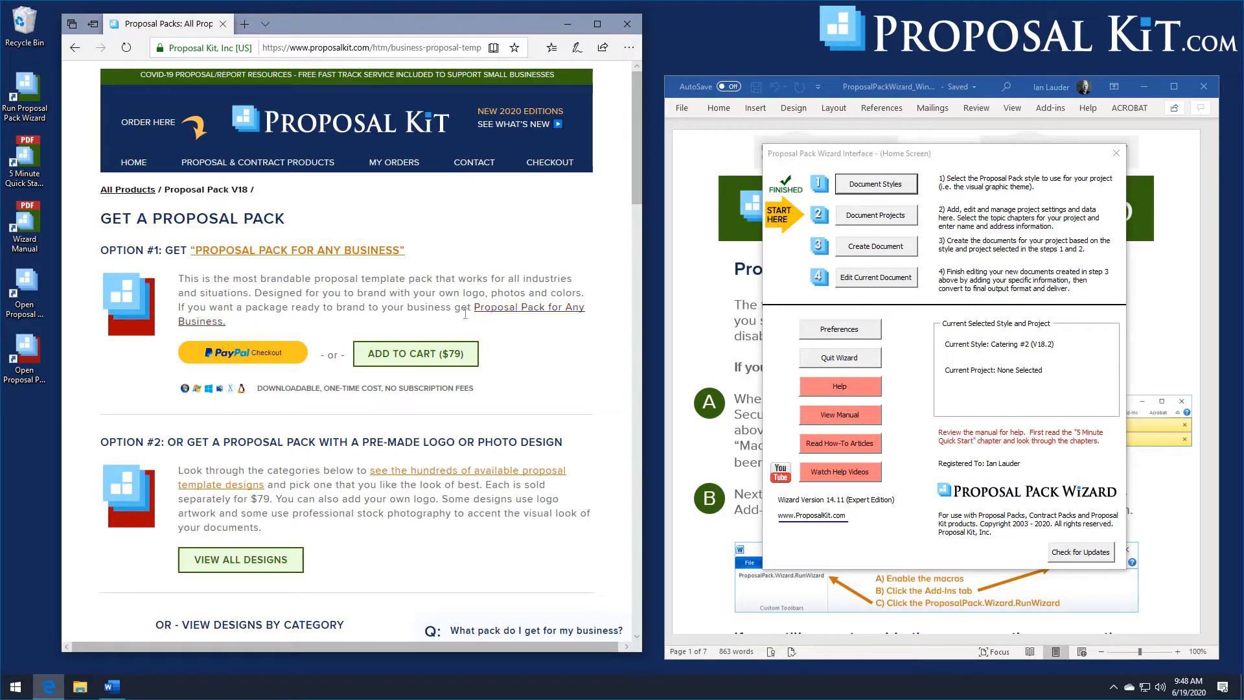
- Open the Lifestyle design category, browse its wedding, catering and food designs, and minimize the browser
scroll(468, 460, "down", 5)
scroll(469, 469, "down", 3)
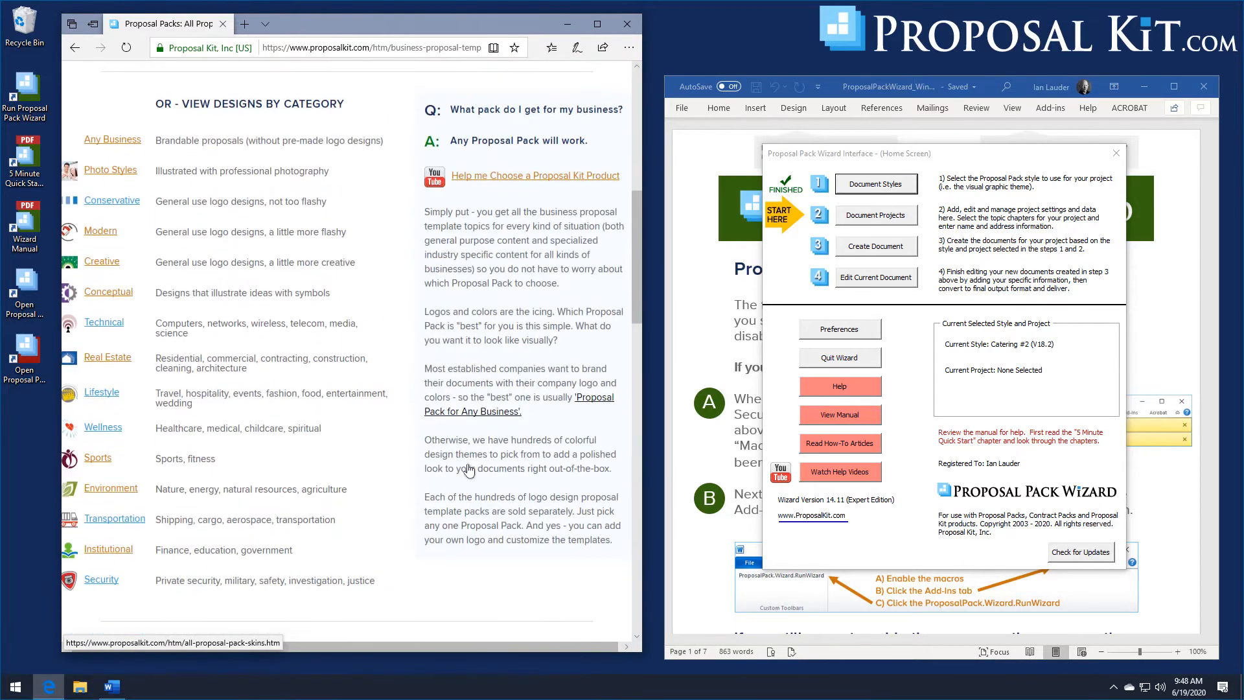
left_click(98, 397)
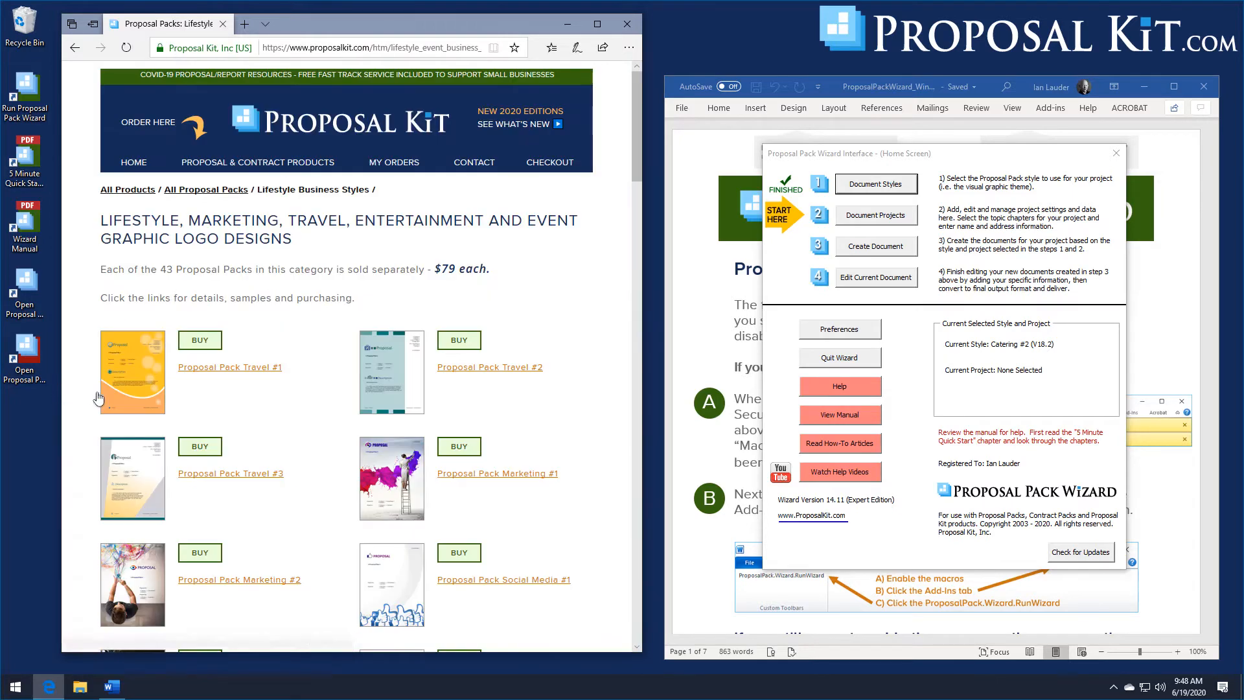
left_click_drag(633, 133, 635, 328)
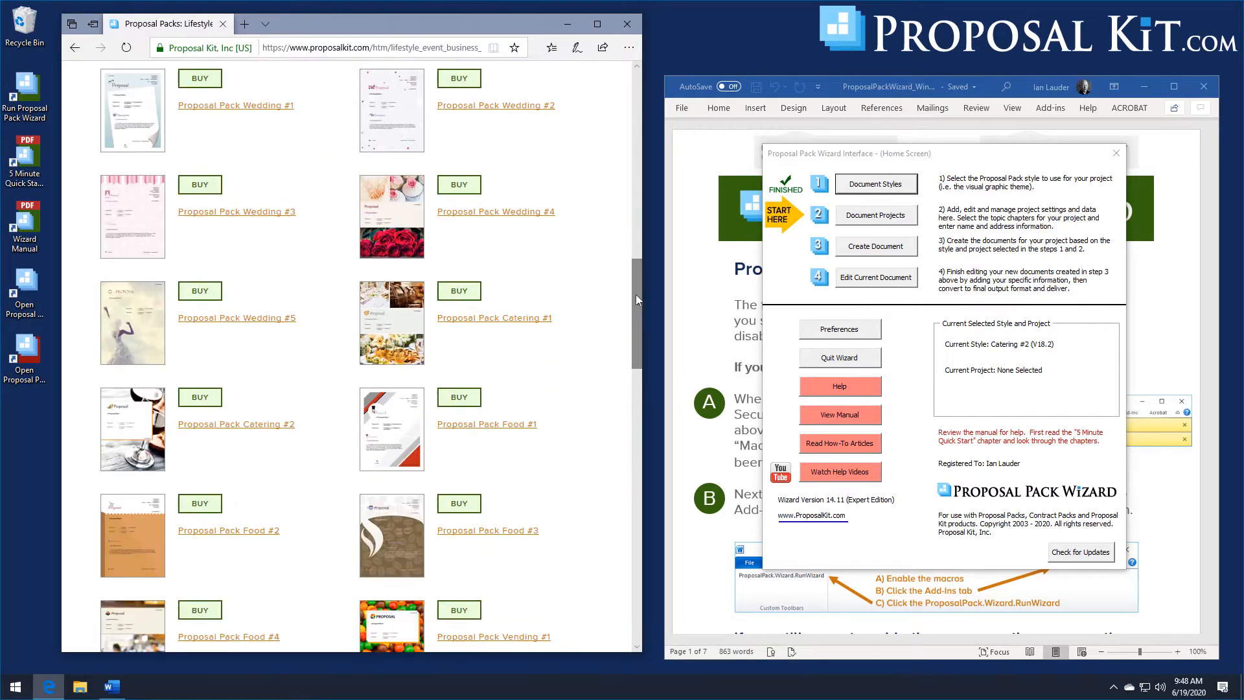
left_click(568, 26)
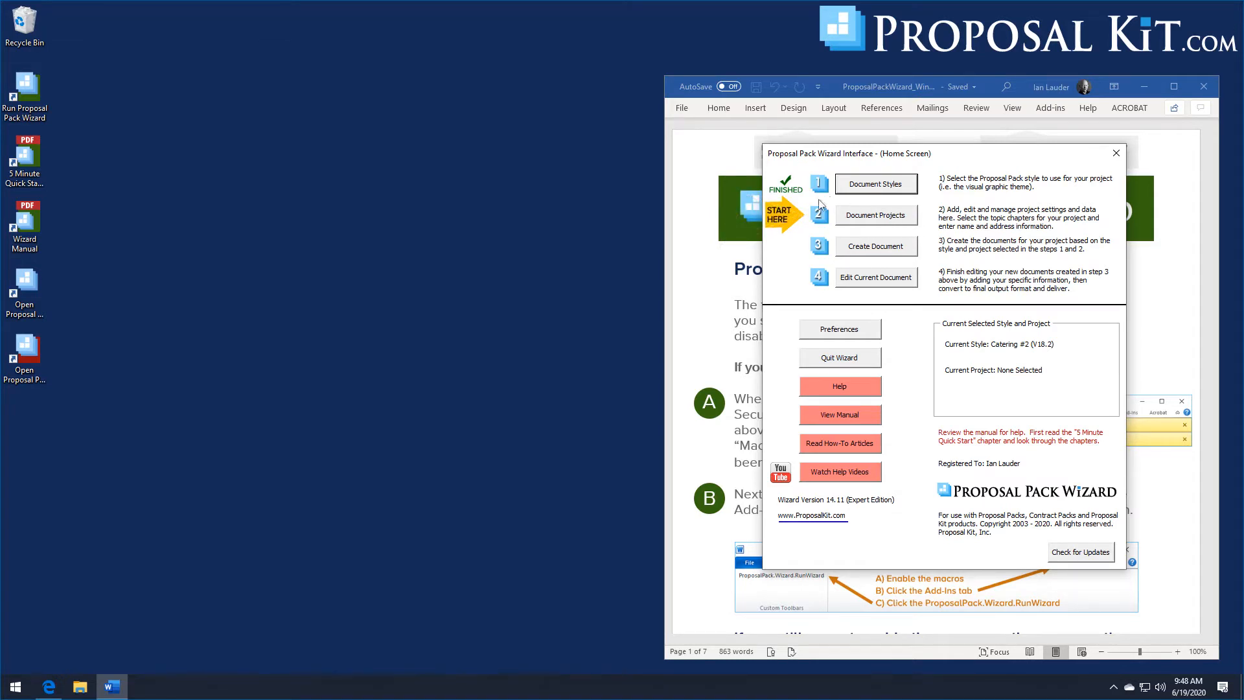
- Open the wizard's document projects dialog and view both pages of Food/Beverage/Grocery template topics
left_click(867, 221)
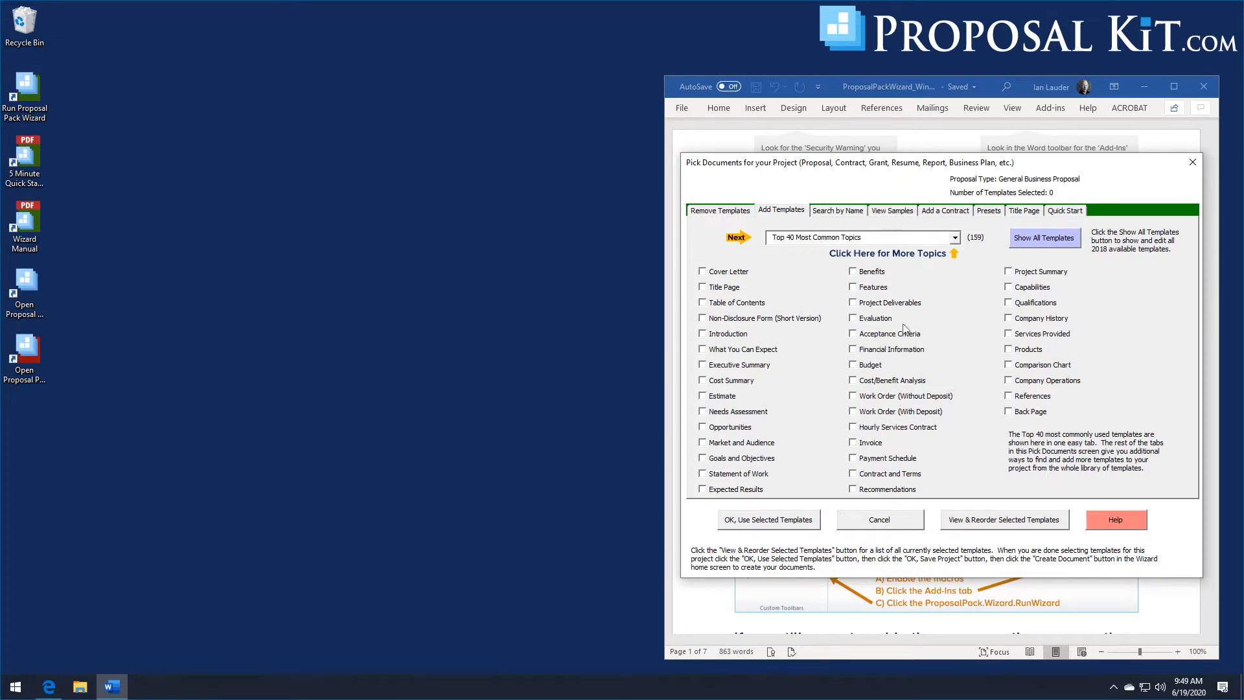
left_click(955, 238)
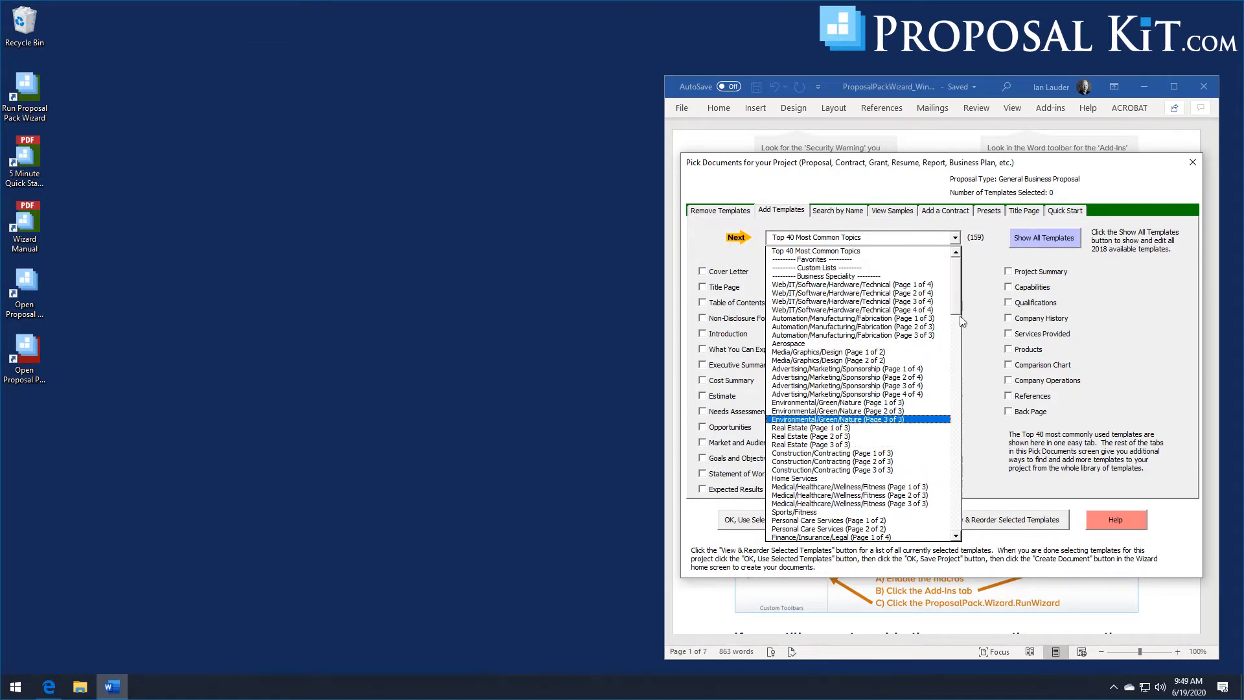
left_click_drag(955, 300, 953, 366)
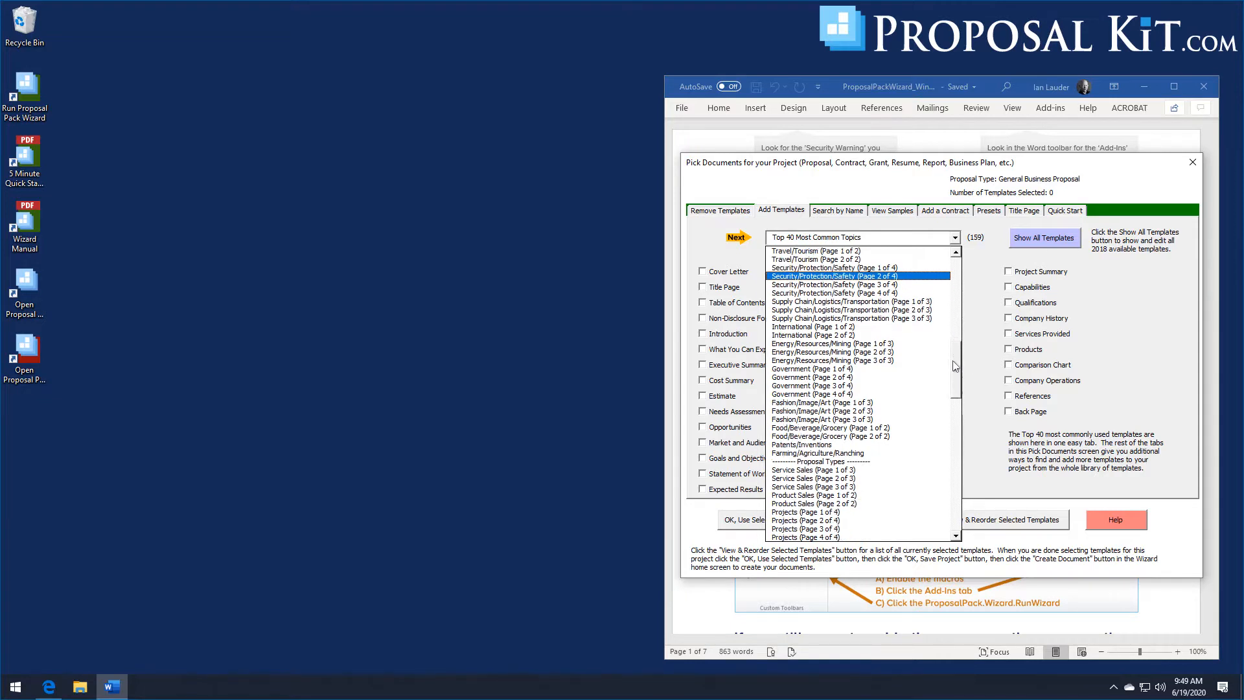
scroll(952, 366, "down", 2)
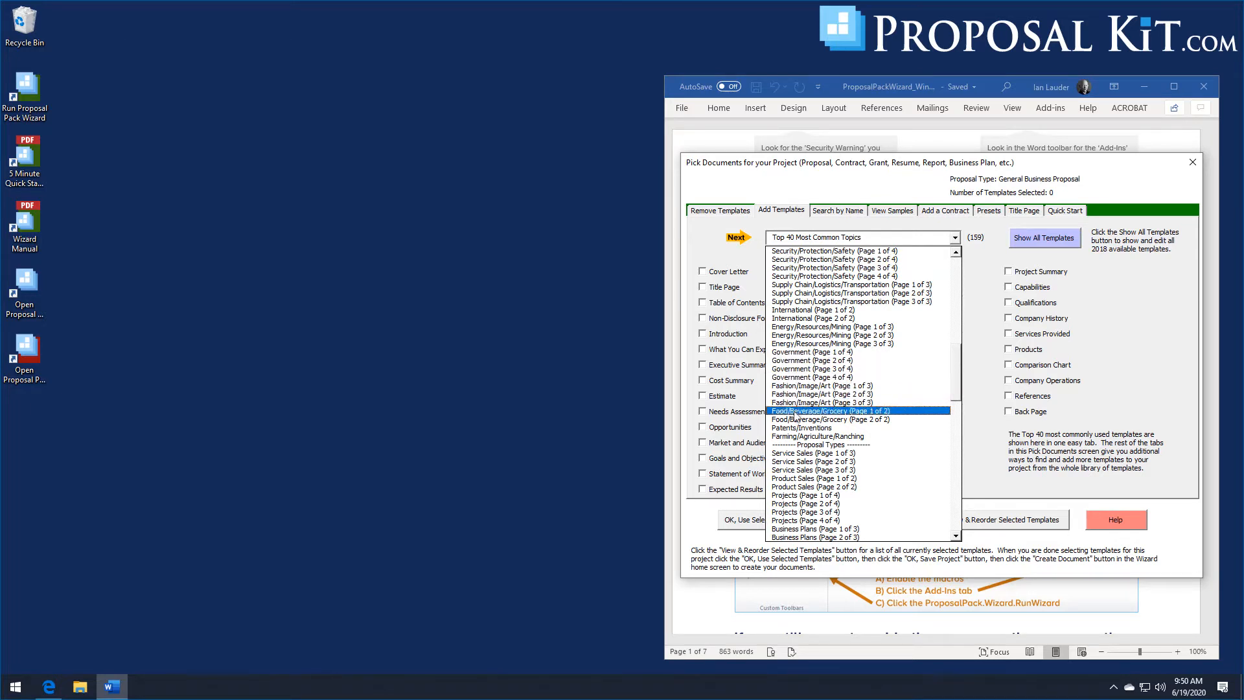
left_click(831, 412)
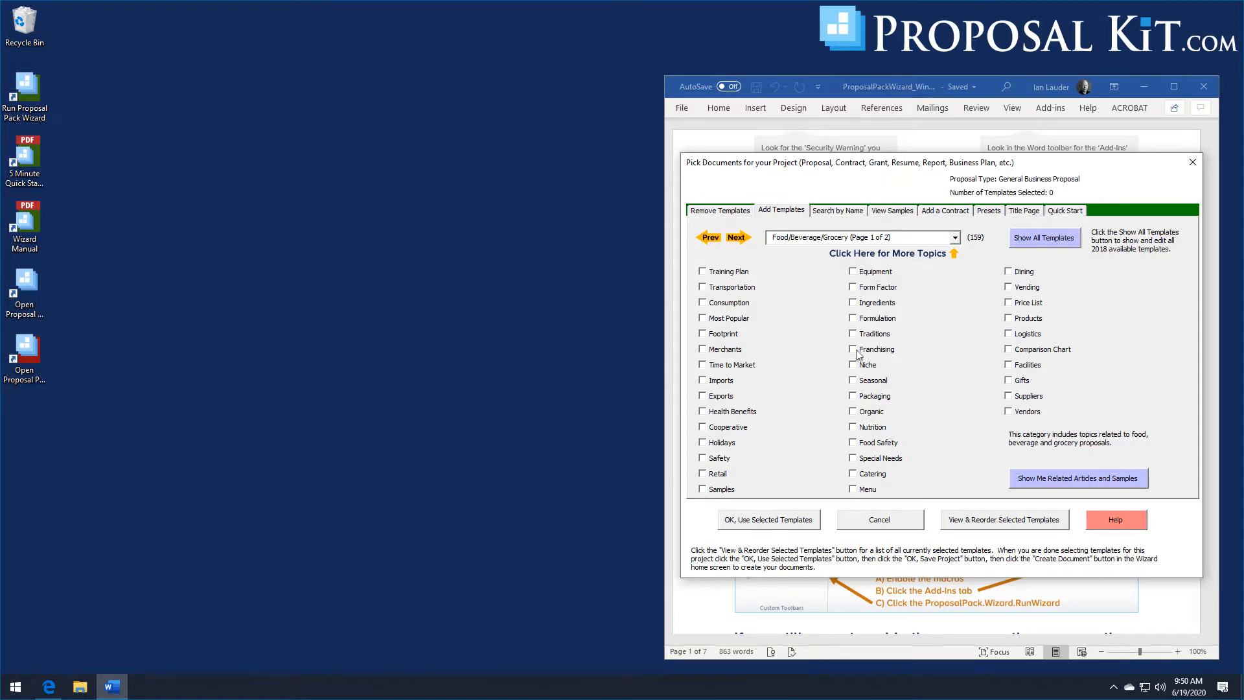
left_click(737, 238)
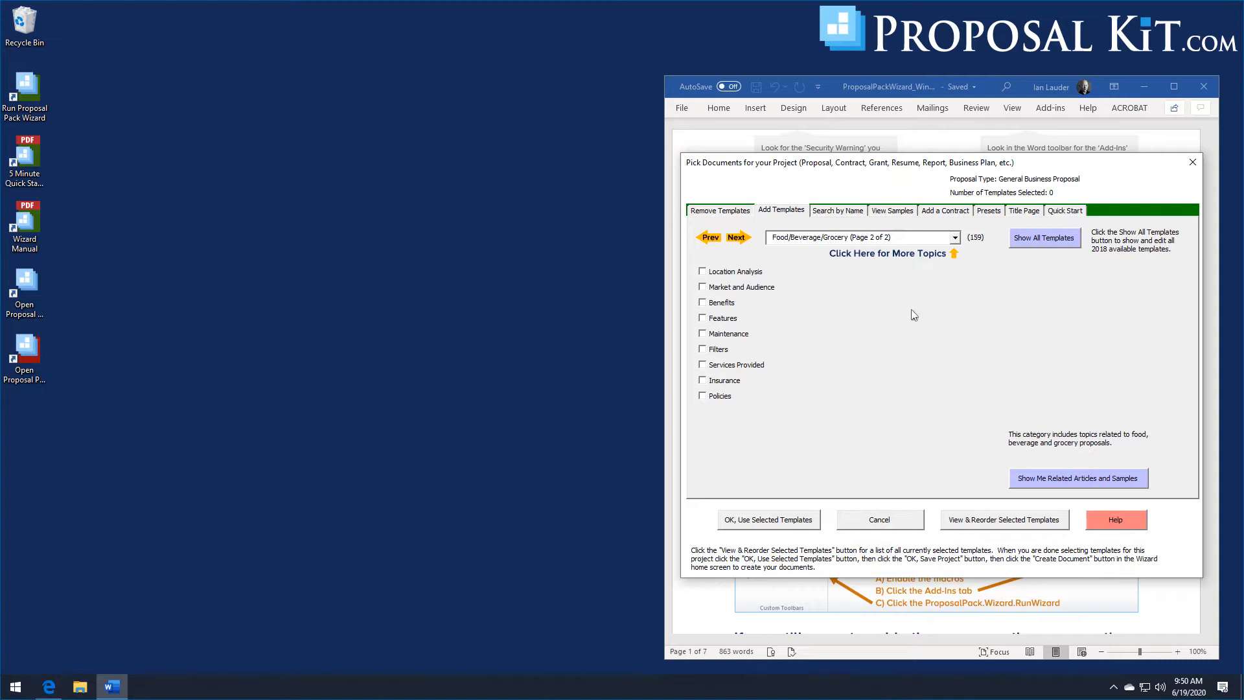
- Browse the other topic categories, then examine the View Samples and Quick Start sections
left_click(954, 239)
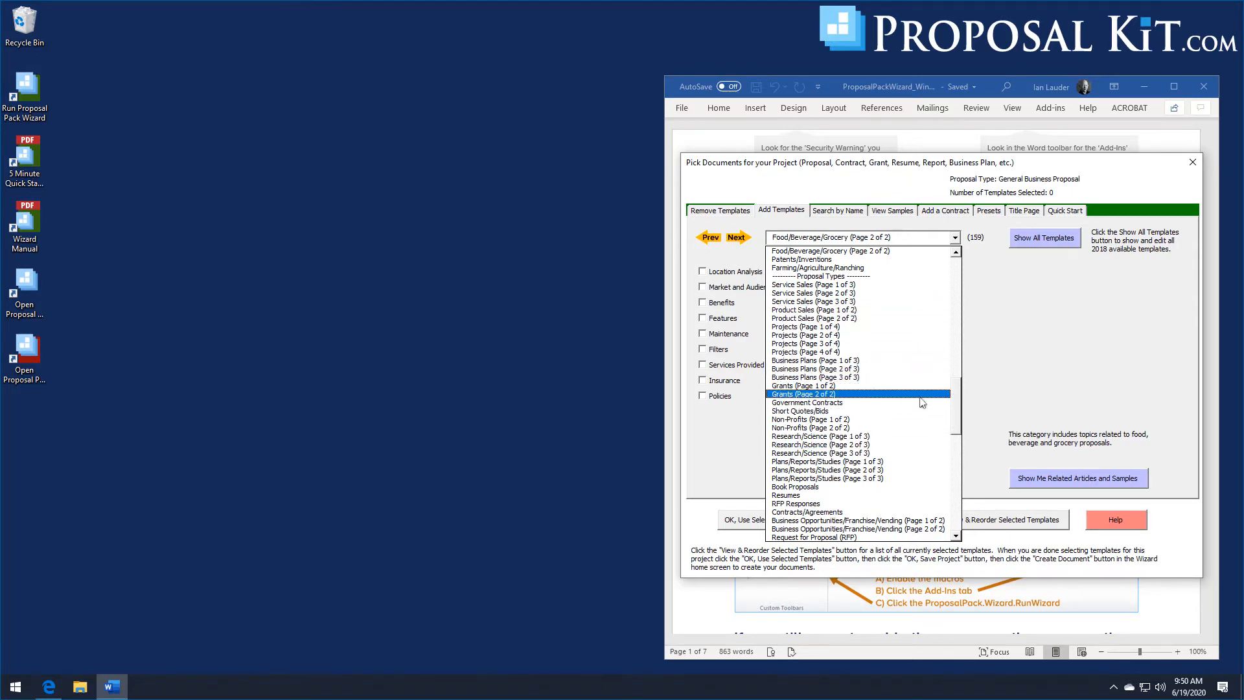
left_click_drag(953, 398, 961, 508)
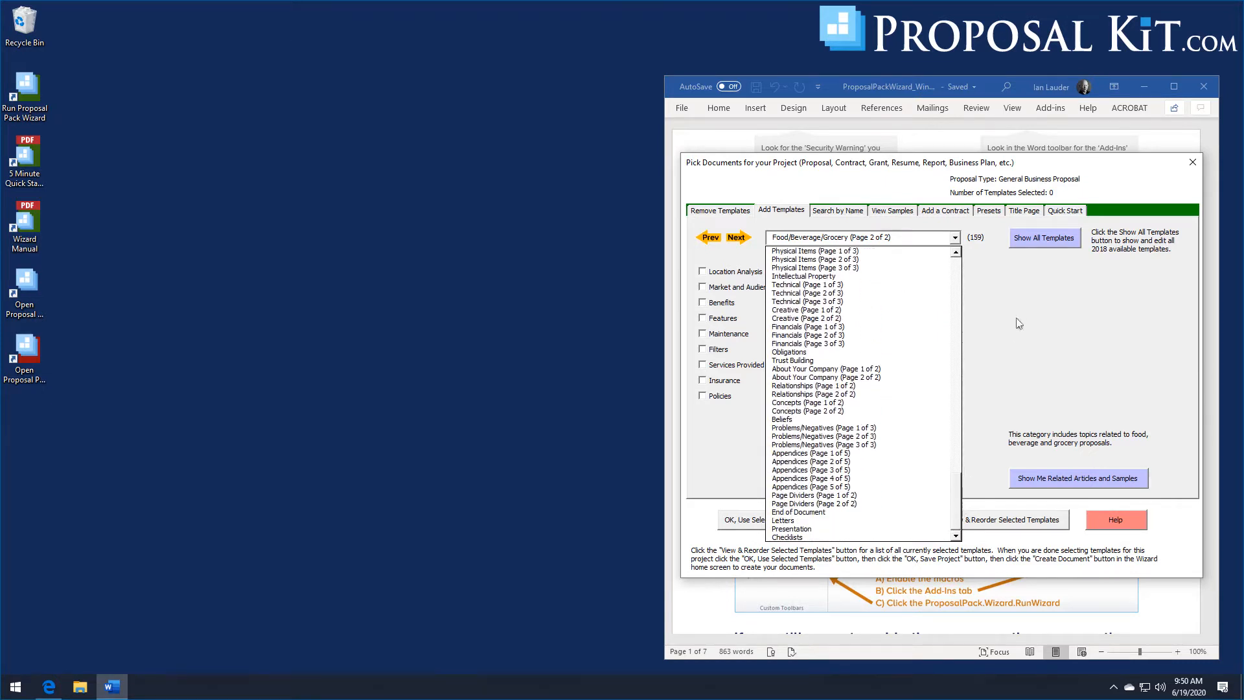
left_click(1061, 213)
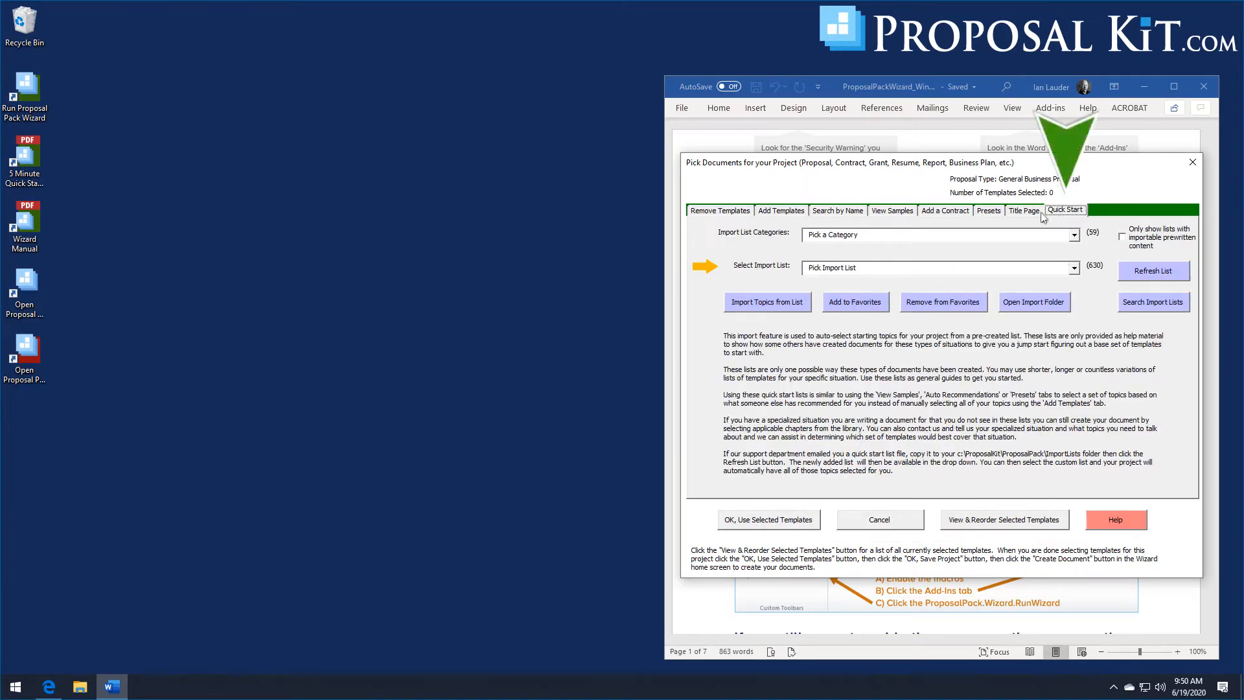
left_click(887, 214)
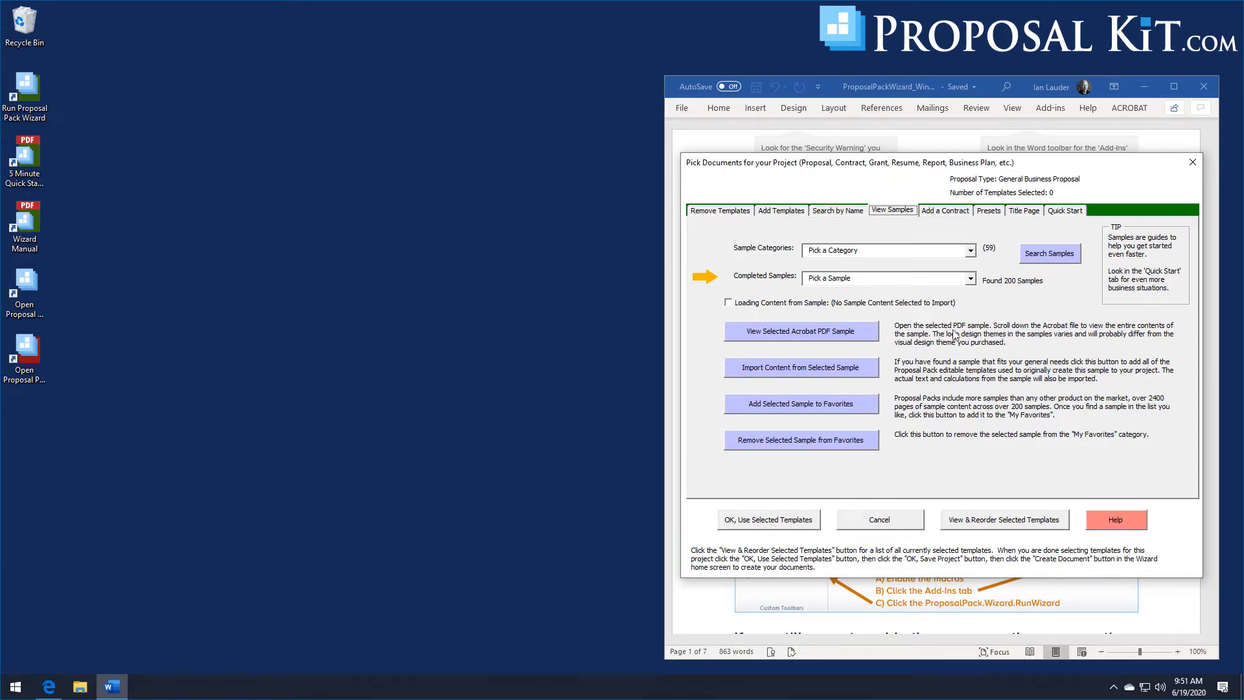
left_click(1065, 212)
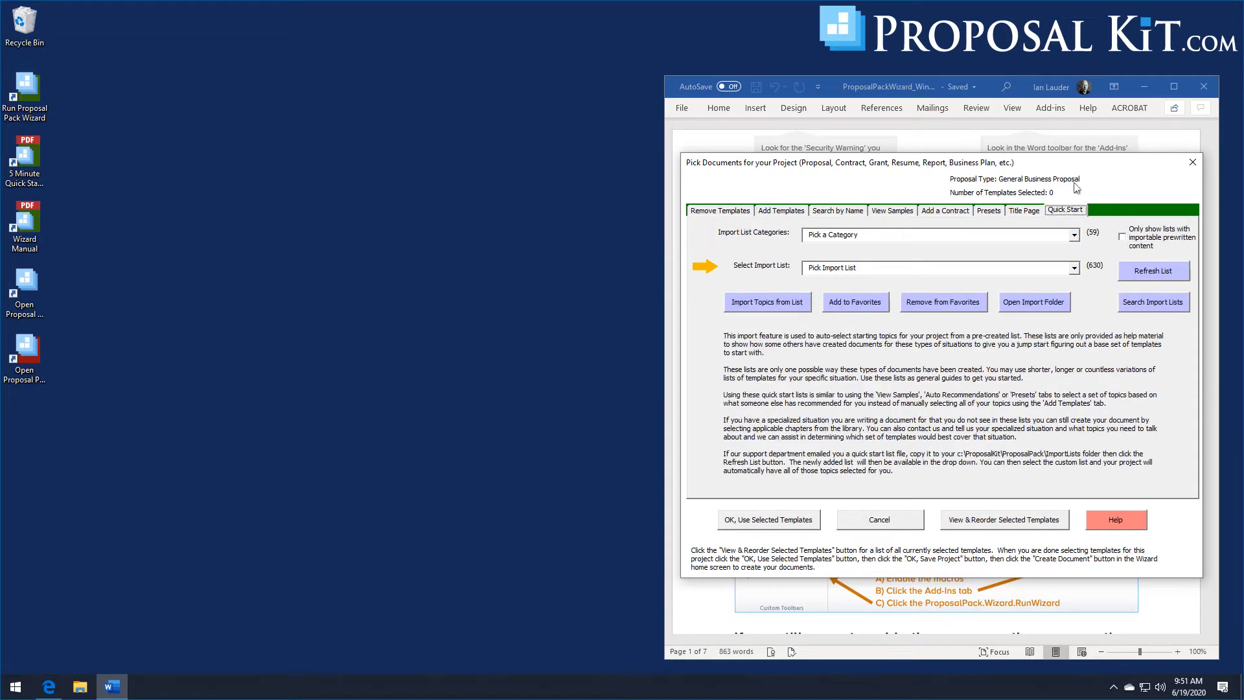
- Search the Quick Start import lists for food
left_click(1074, 270)
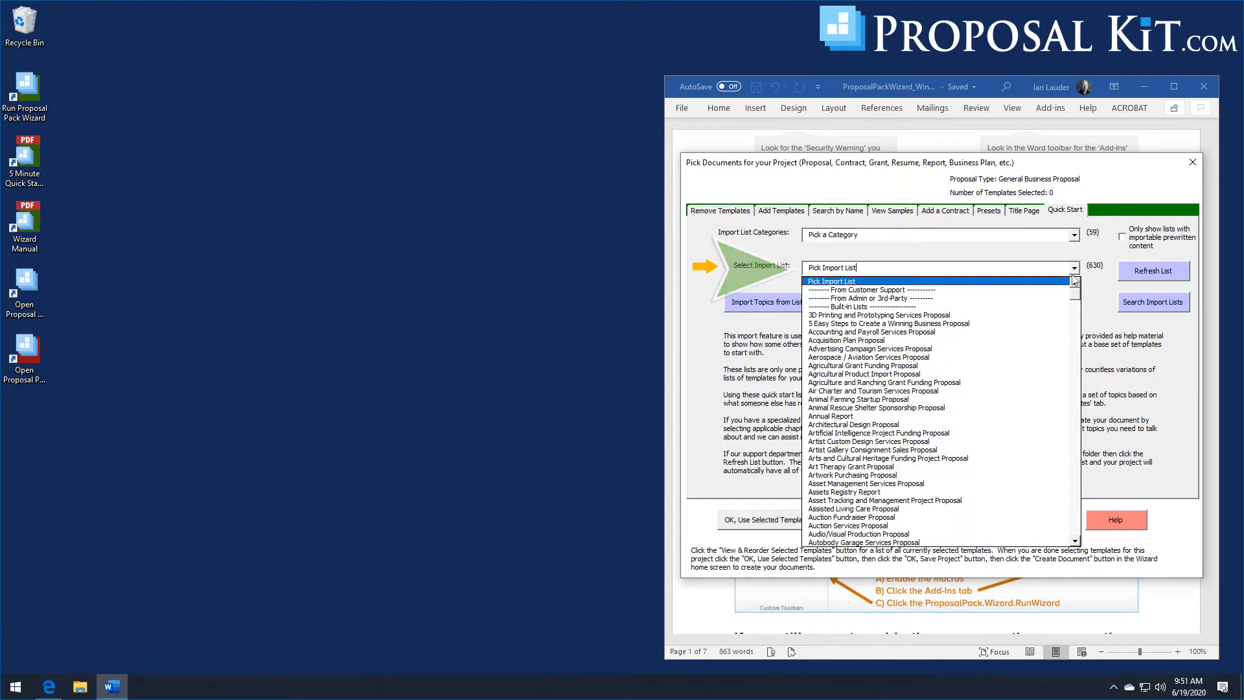
left_click_drag(1074, 296, 1102, 480)
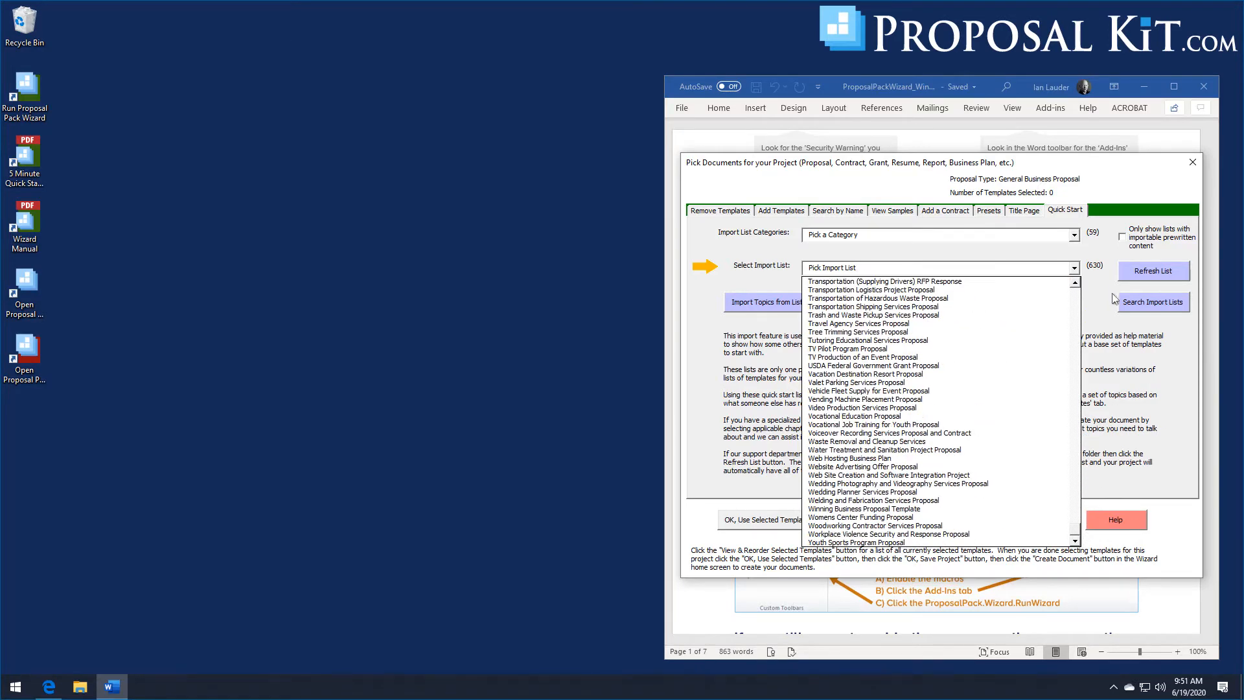
left_click(1150, 308)
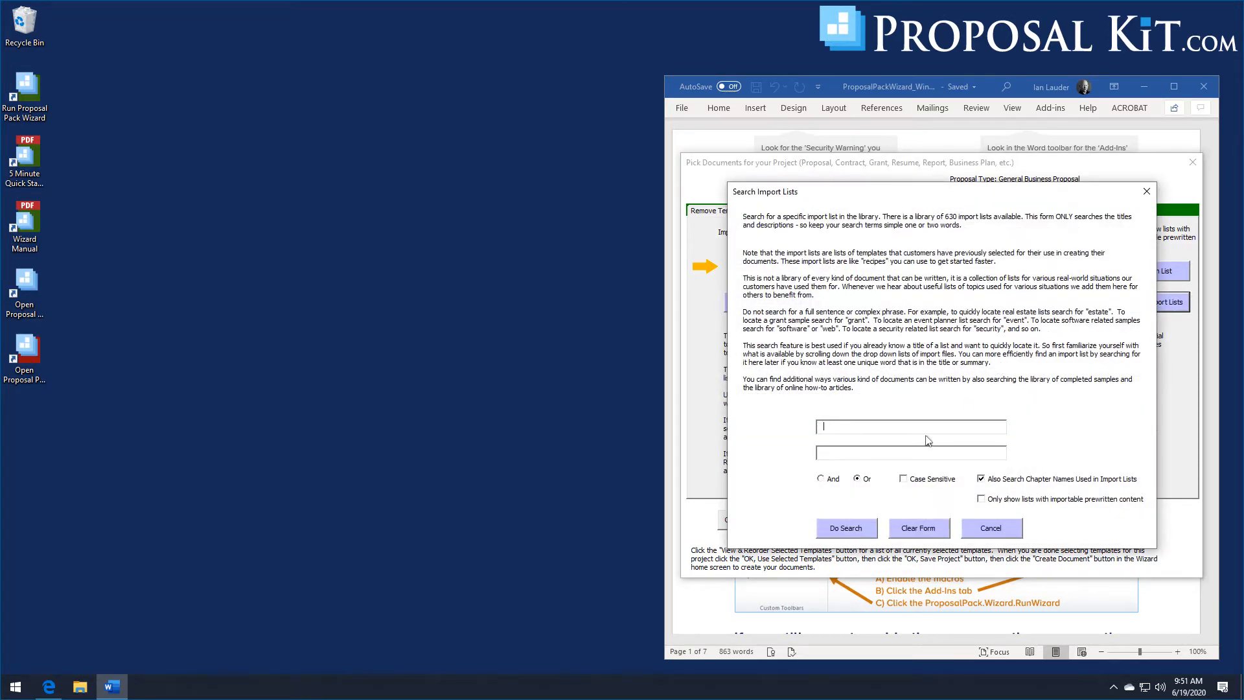
type("food")
left_click(859, 530)
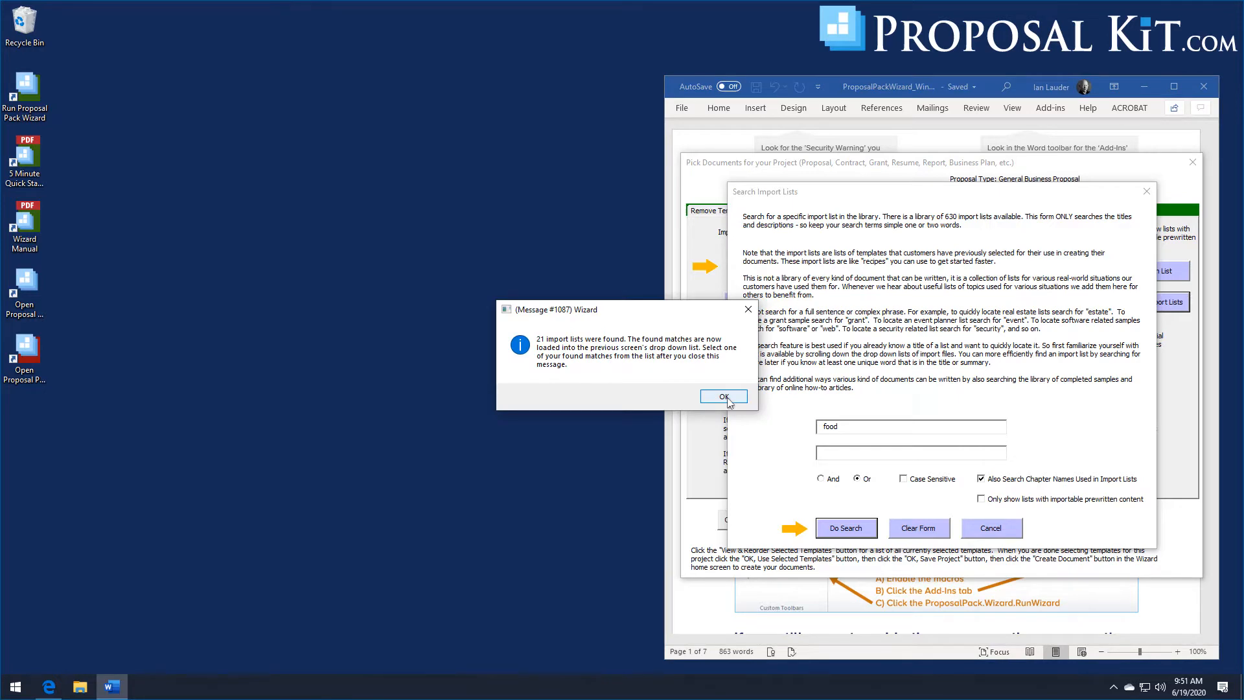
left_click(725, 398)
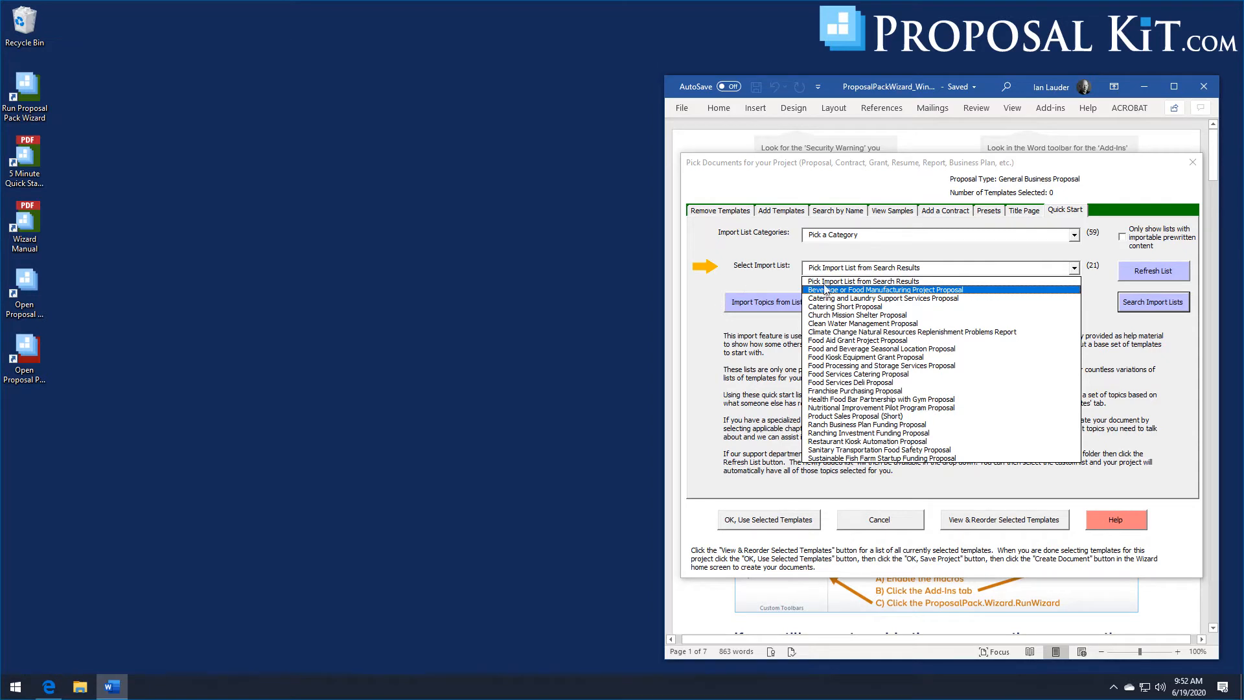
- Import the Food Services Catering Proposal topic list with its sample content, then review the selected templates
left_click(862, 376)
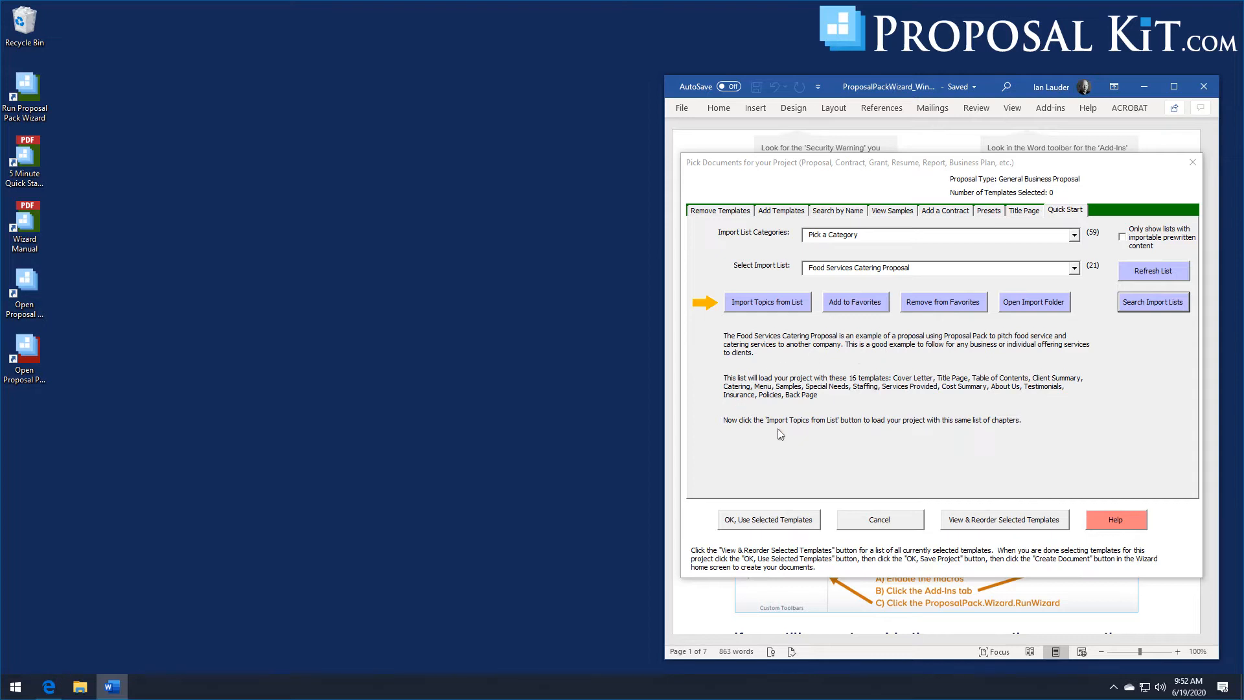
left_click(756, 308)
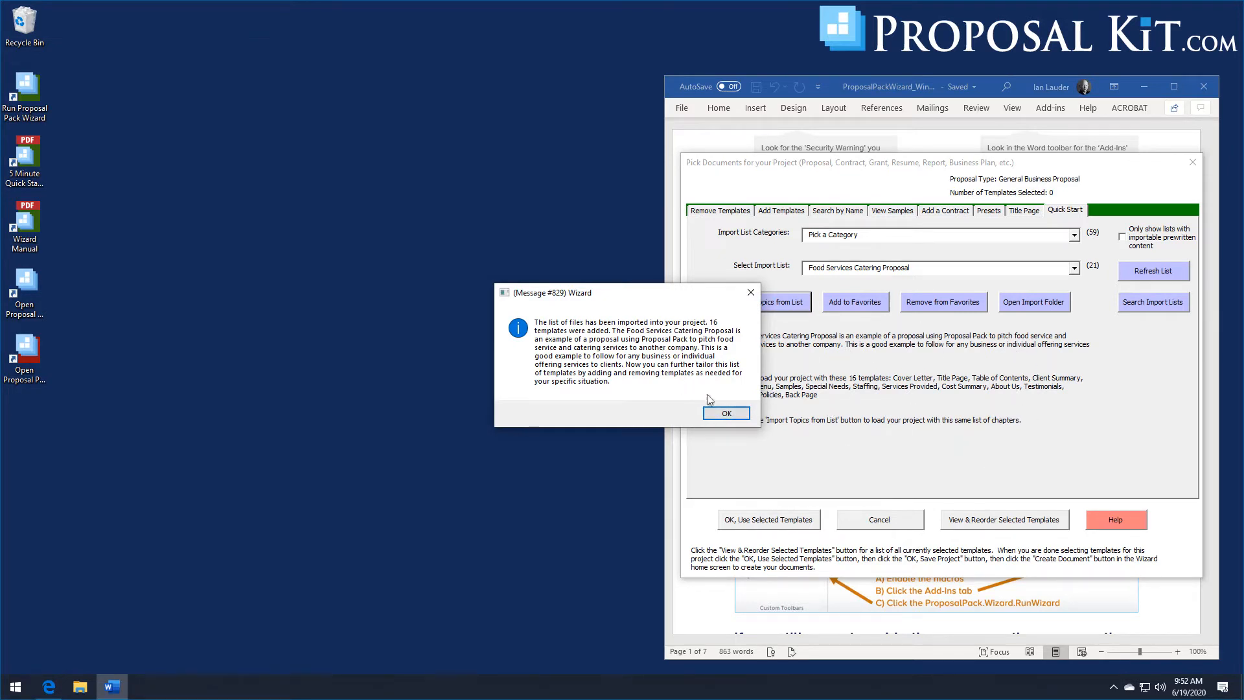
left_click(718, 413)
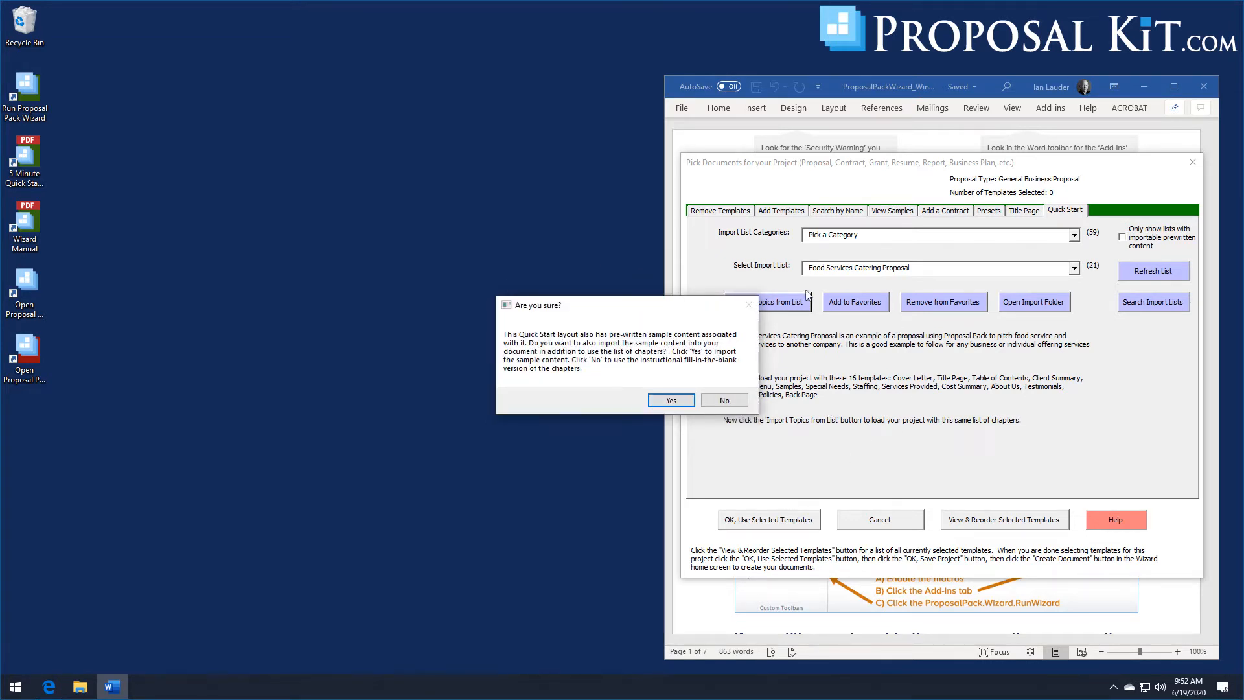
left_click(671, 401)
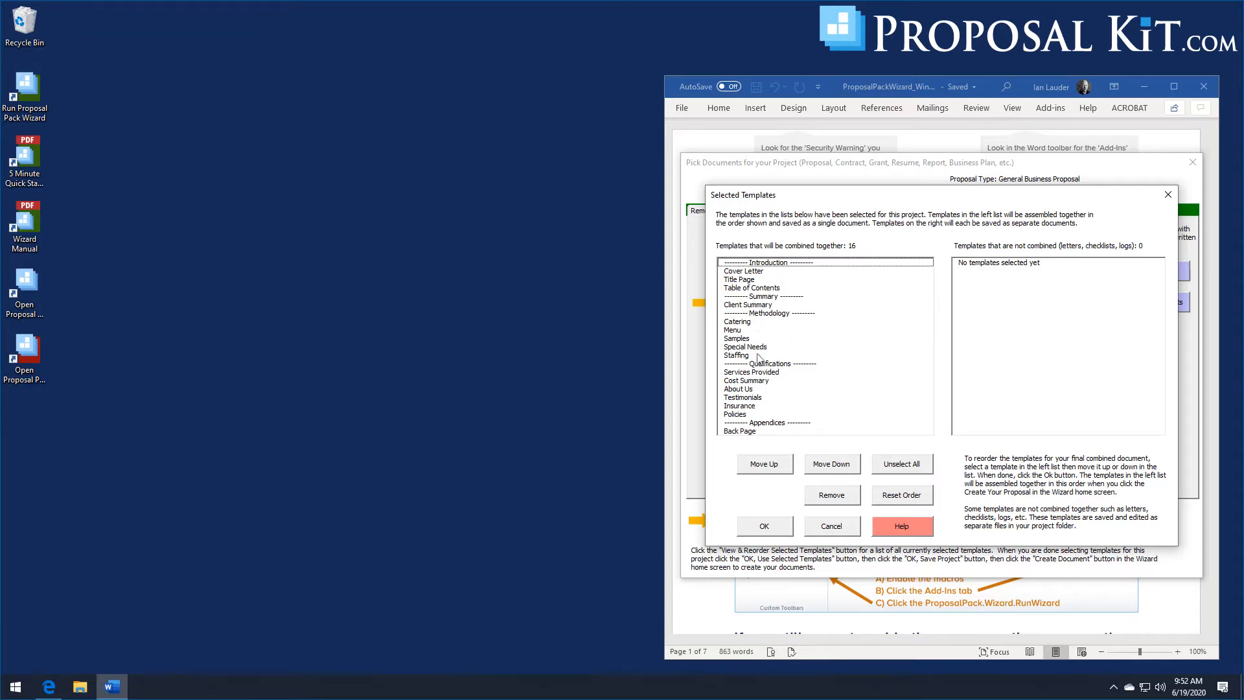
left_click(774, 525)
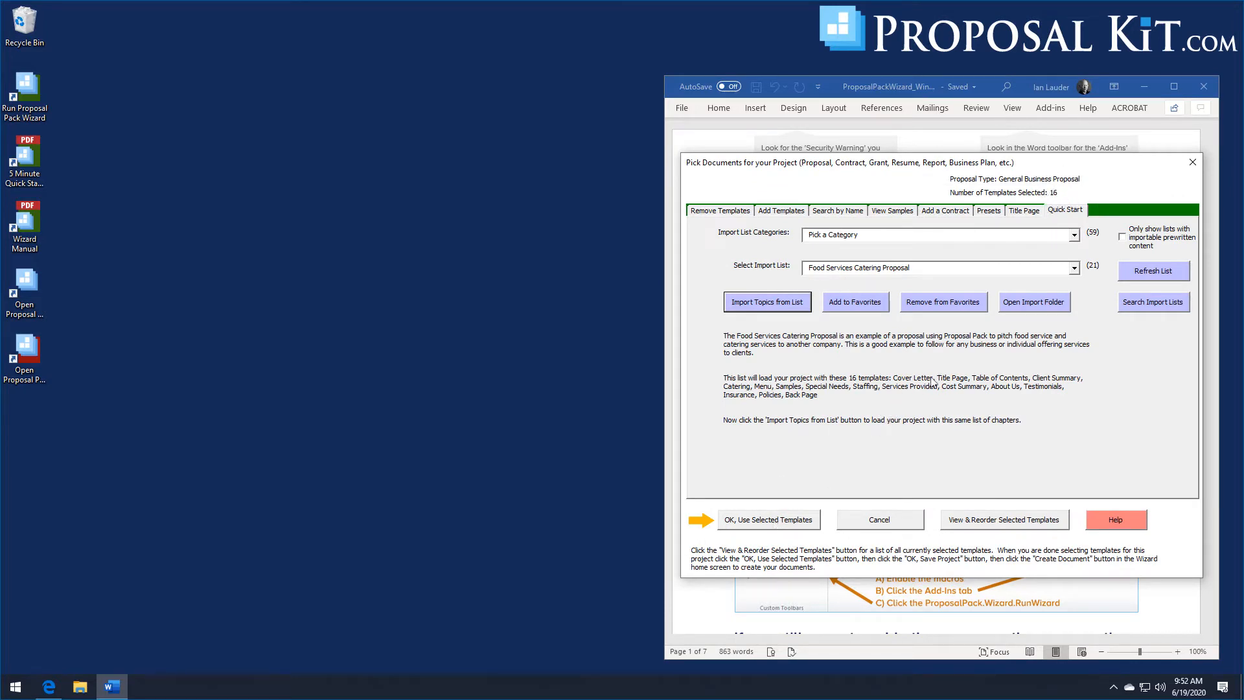
left_click(1008, 519)
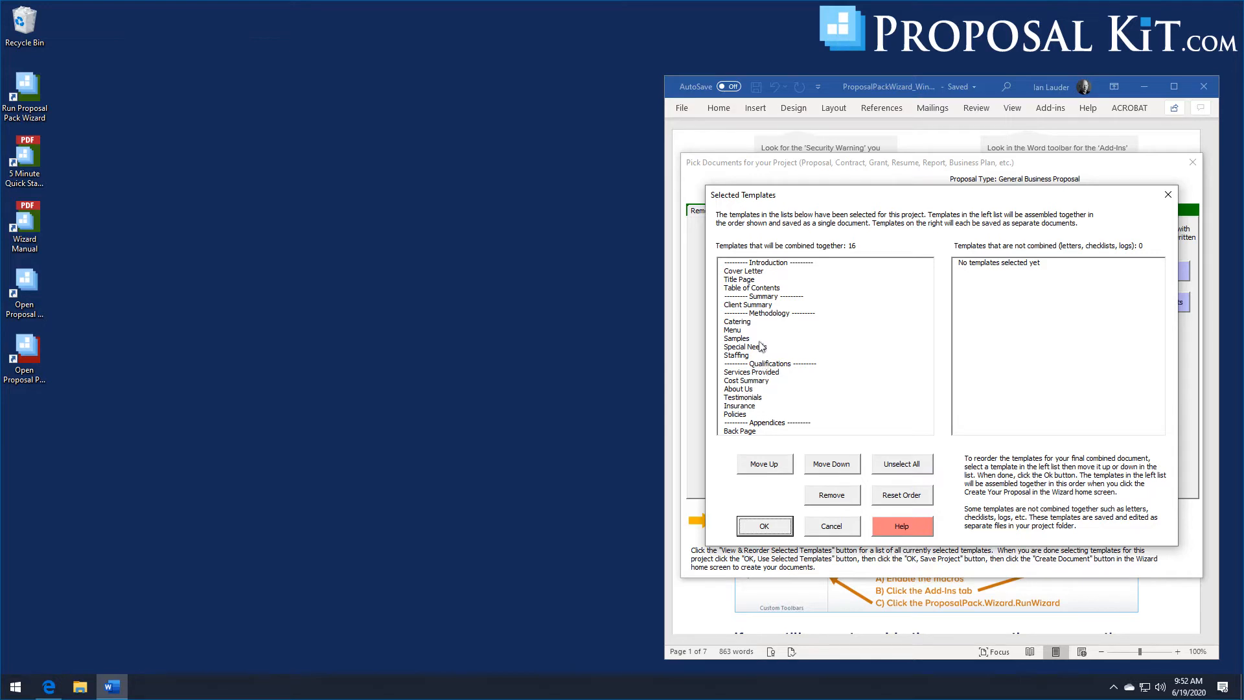
- Close the selected templates list and accept the chosen templates for the project
left_click(833, 527)
left_click(841, 211)
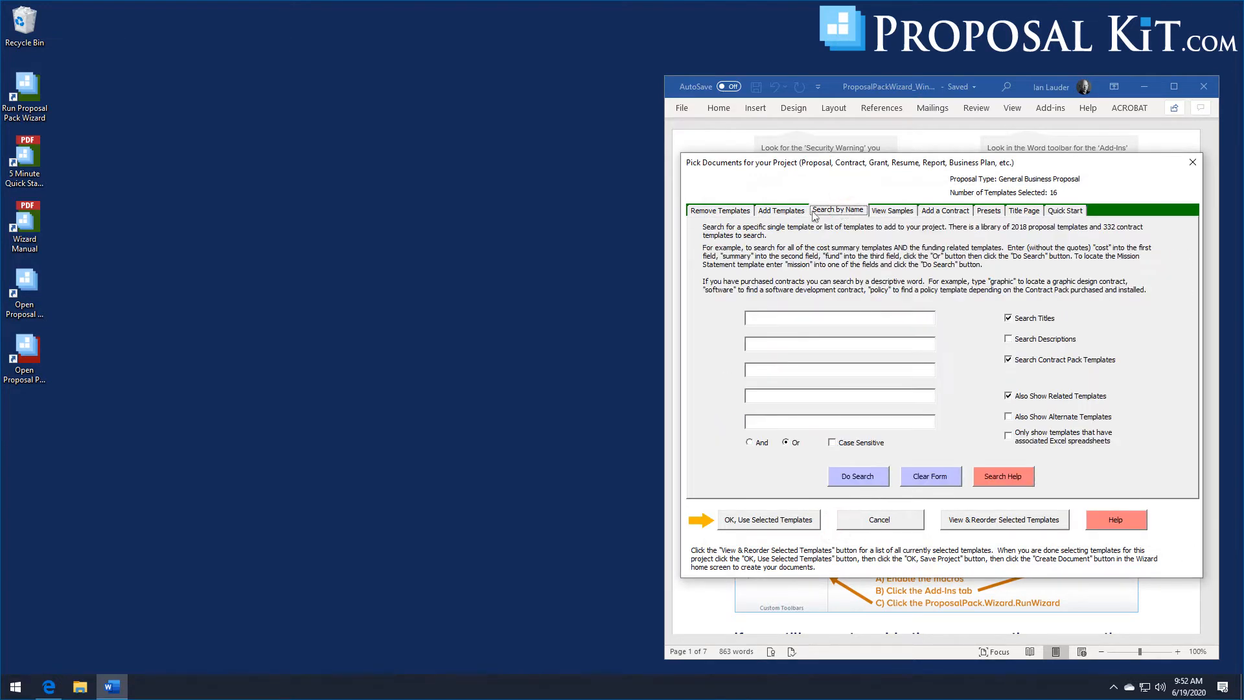
left_click(782, 211)
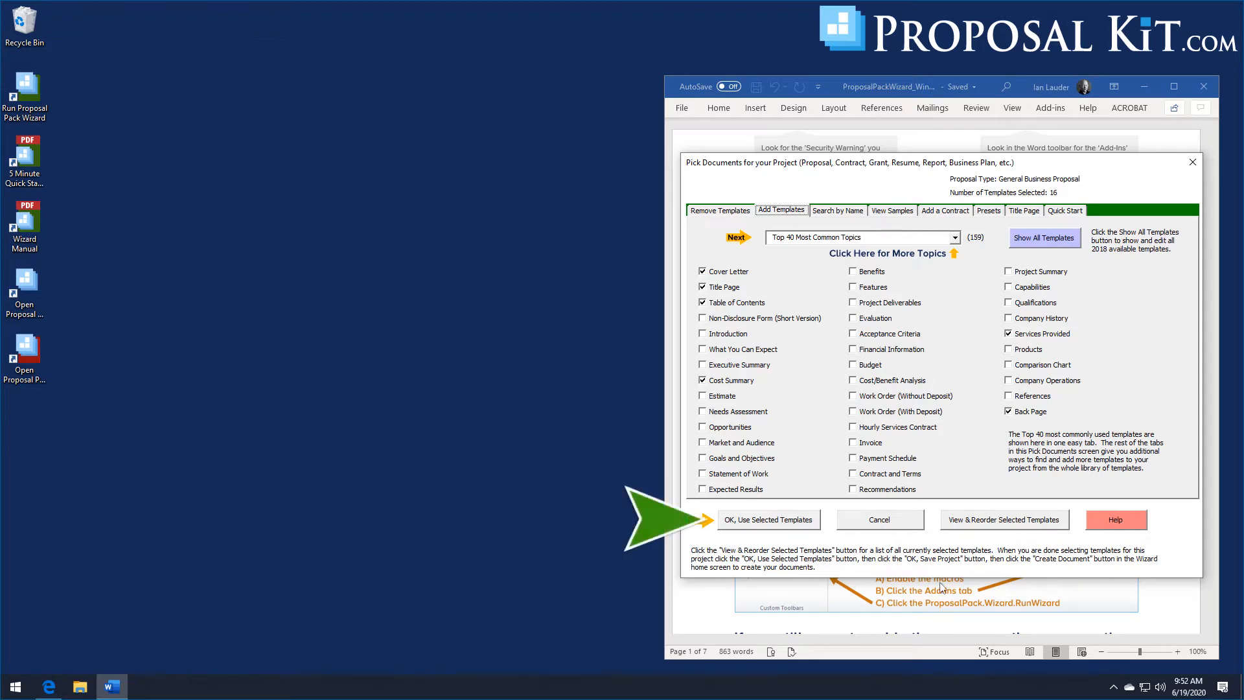
left_click(764, 521)
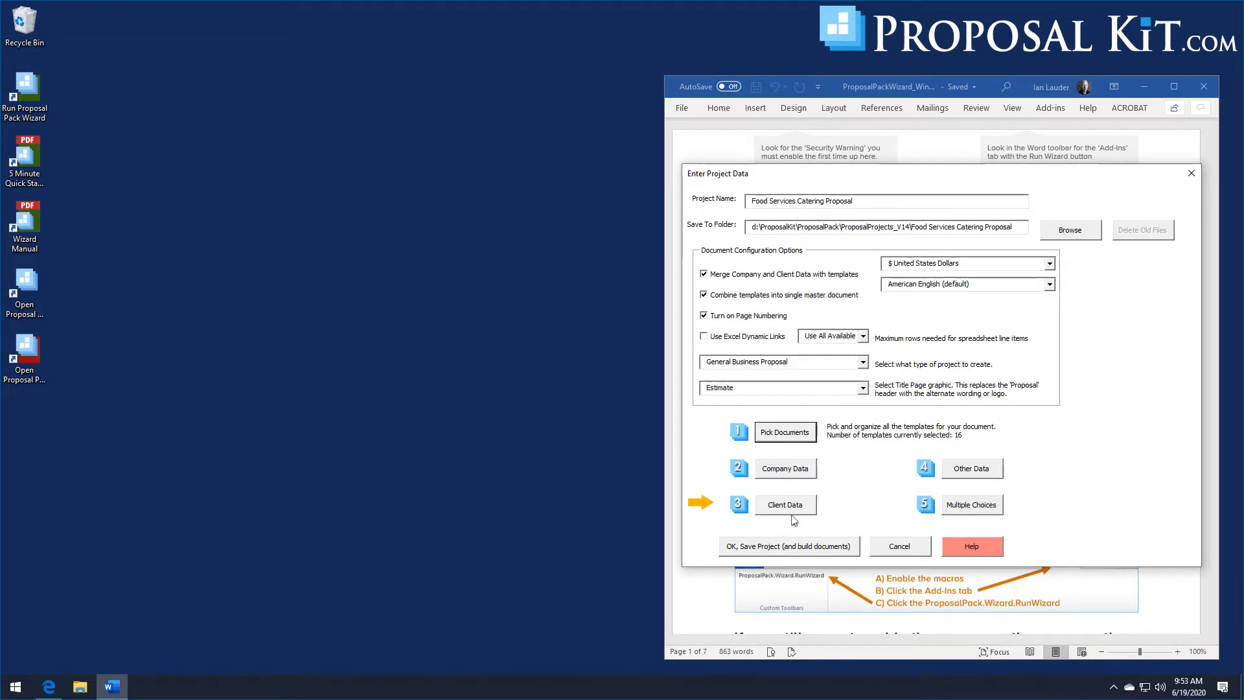
- Populate the company information from a saved company contact profile
left_click(793, 478)
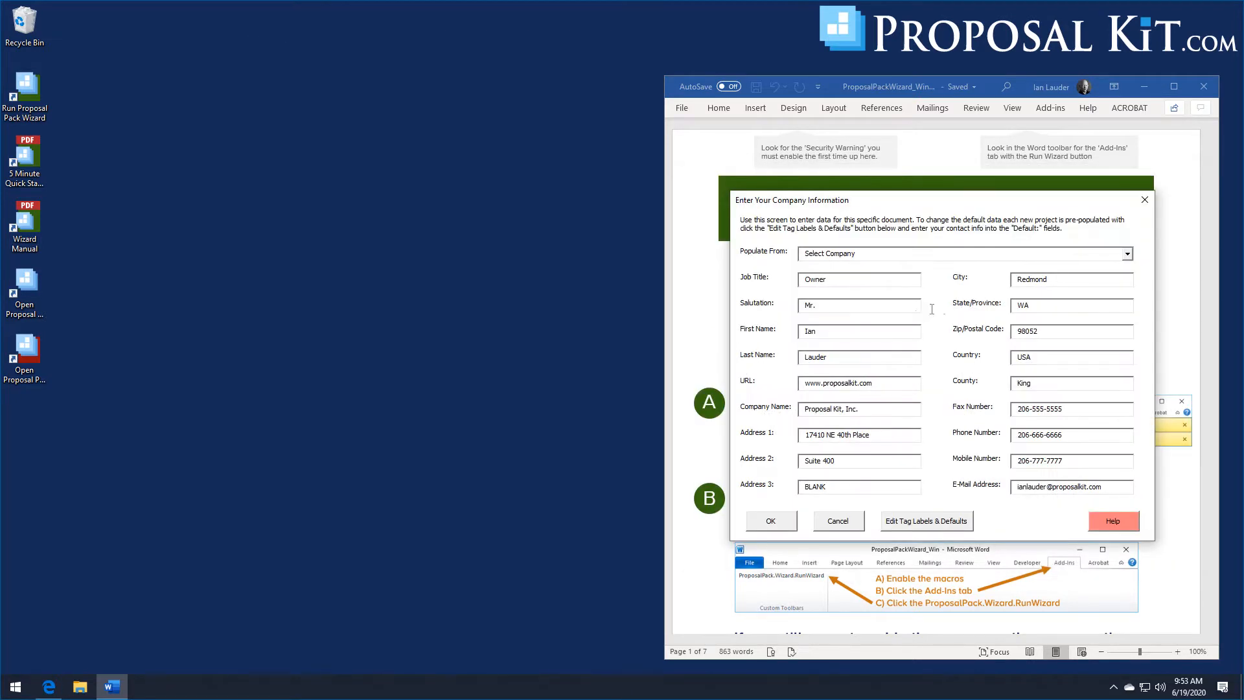
left_click(1128, 254)
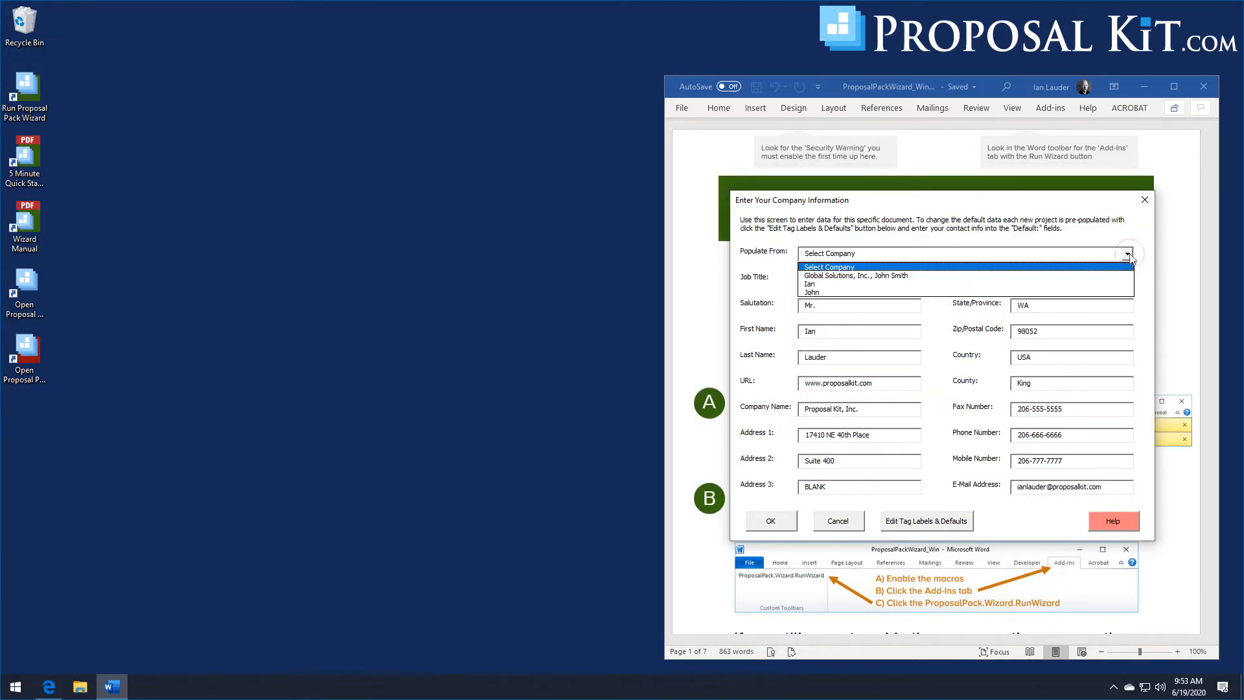
left_click(810, 292)
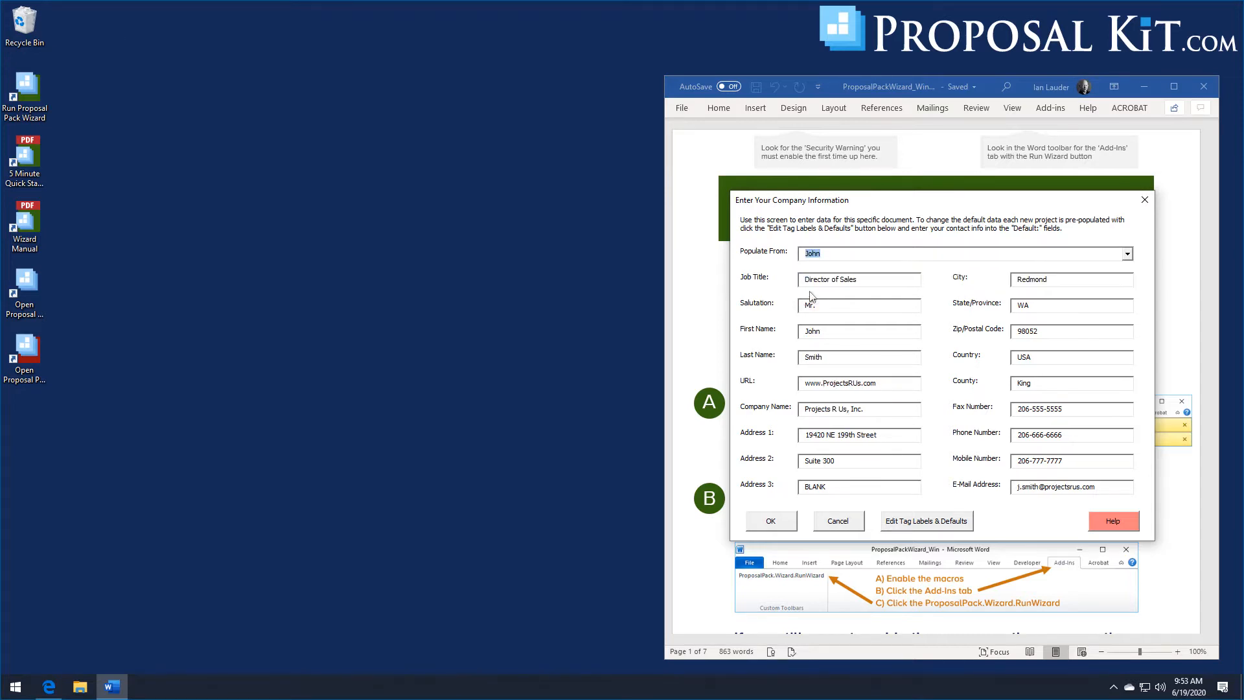
left_click(770, 522)
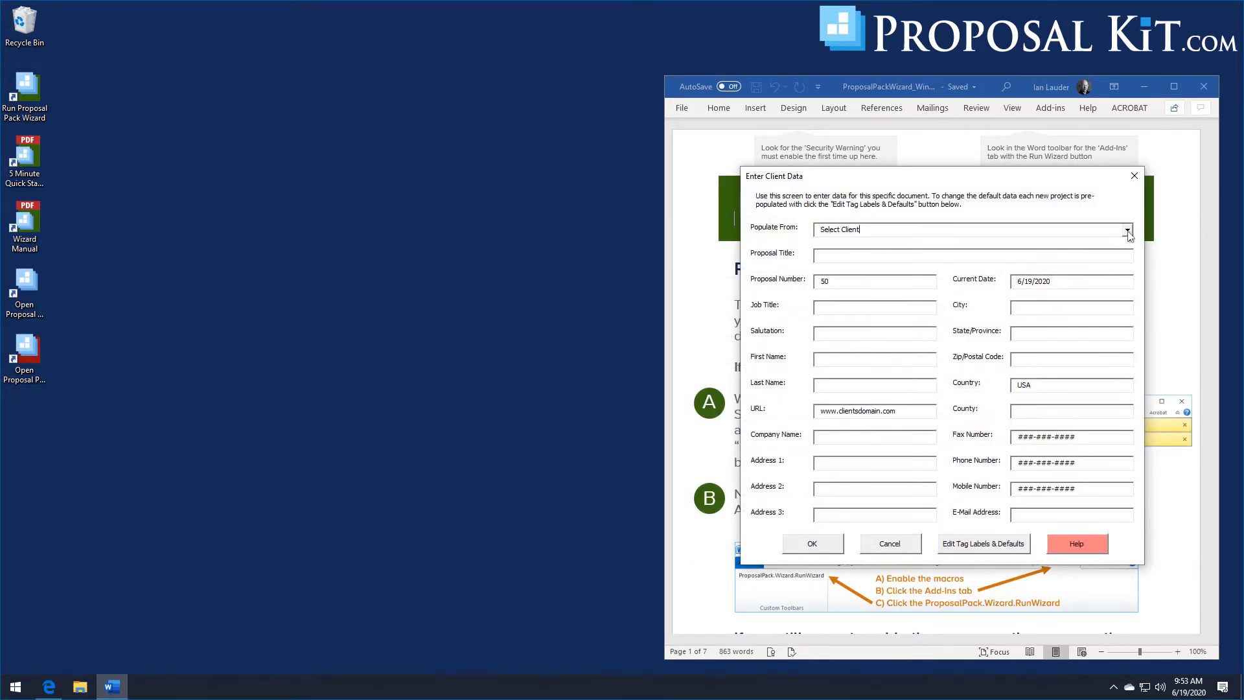
- Populate the client data from the Widgets R Us, Inc. profile and set the proposal title to Food Services Catering Proposal
left_click(1127, 230)
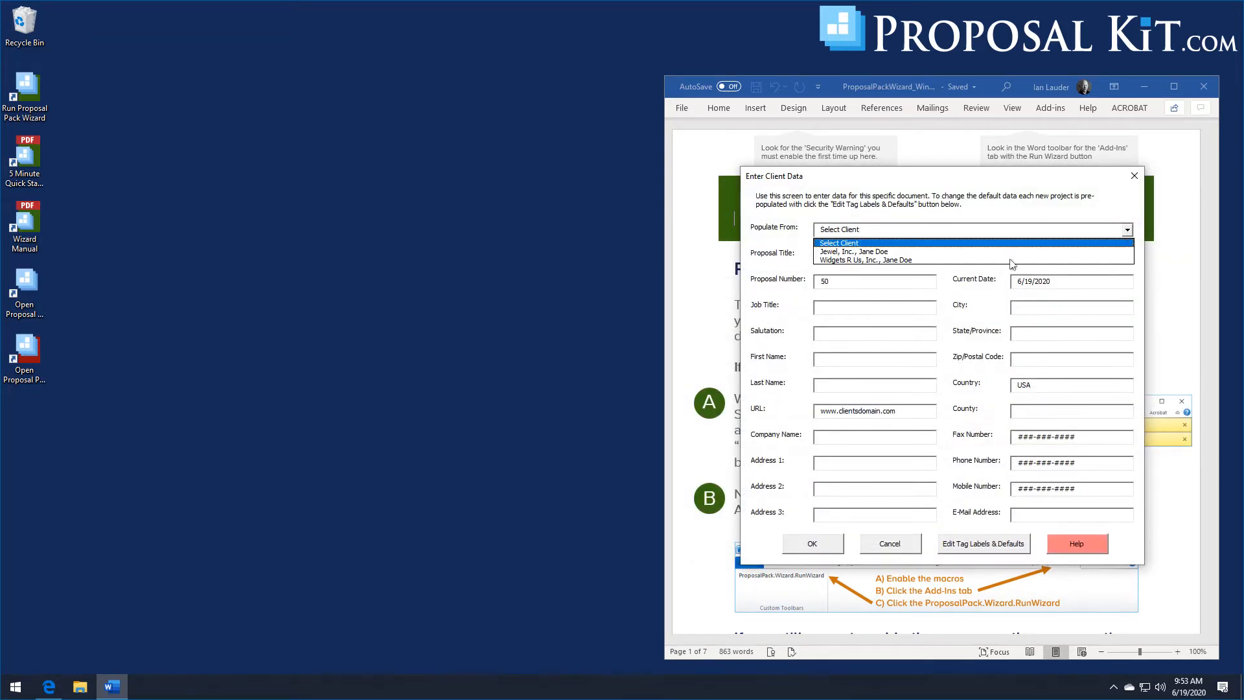
left_click(841, 259)
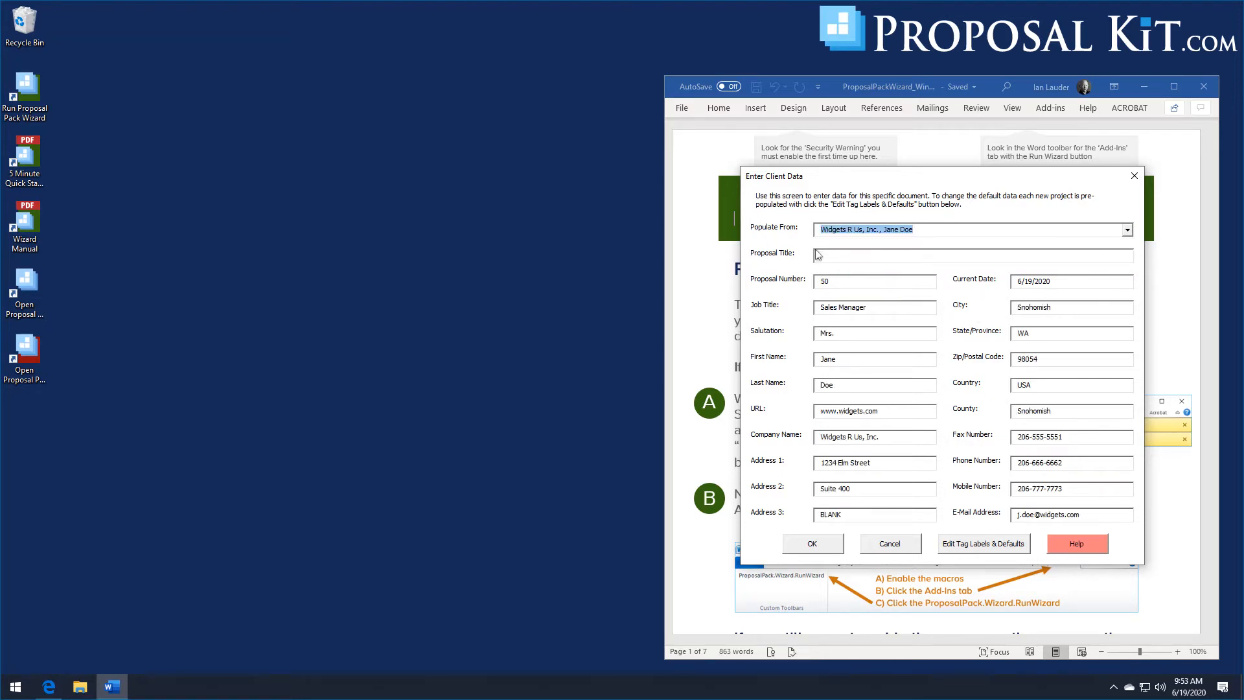
left_click(826, 259)
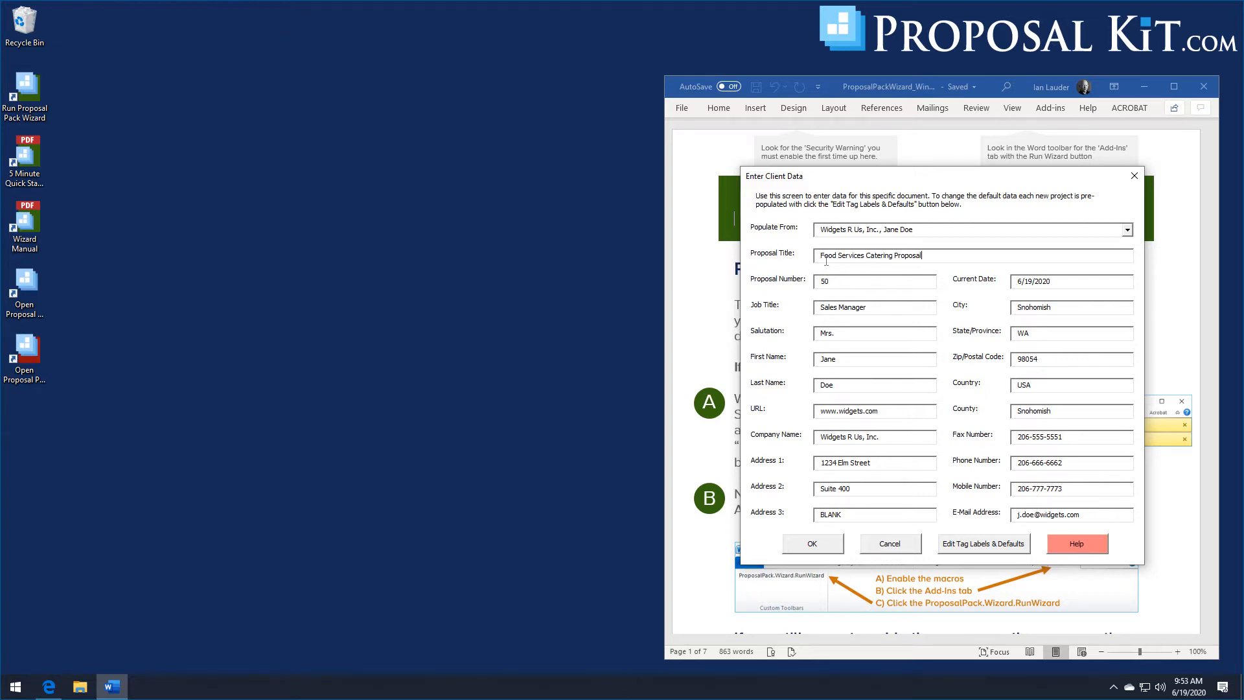
left_click(806, 544)
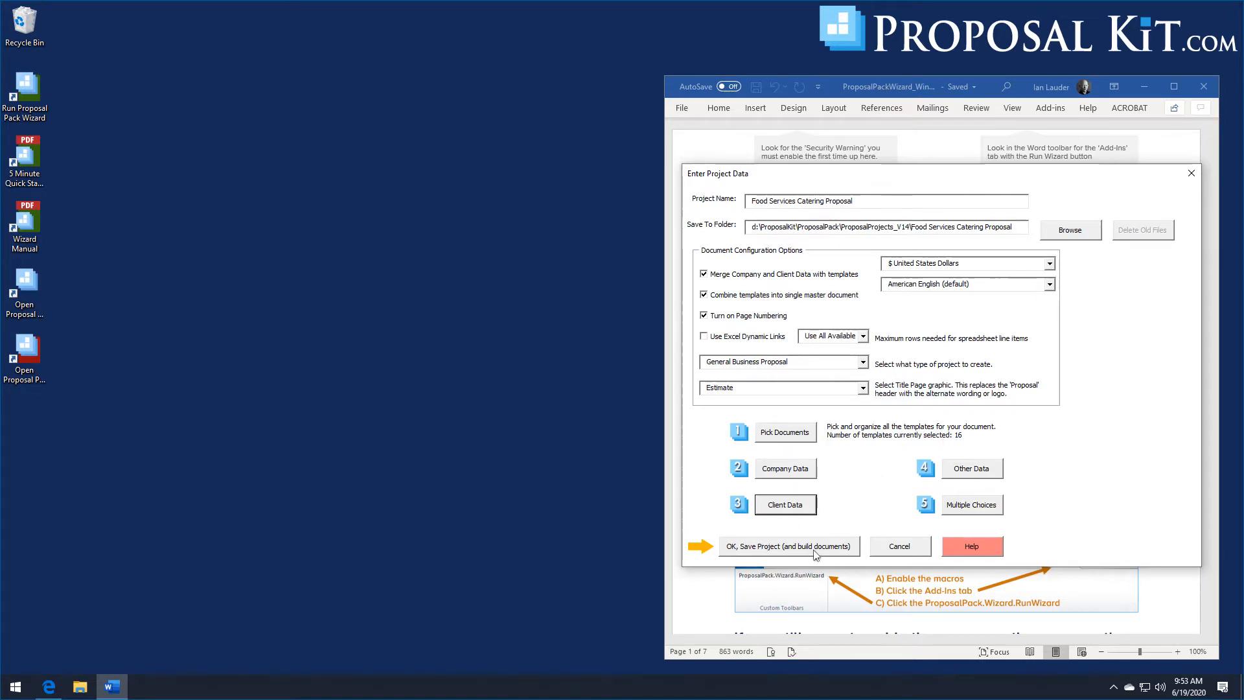
- Save the project and confirm building its documents
left_click(762, 548)
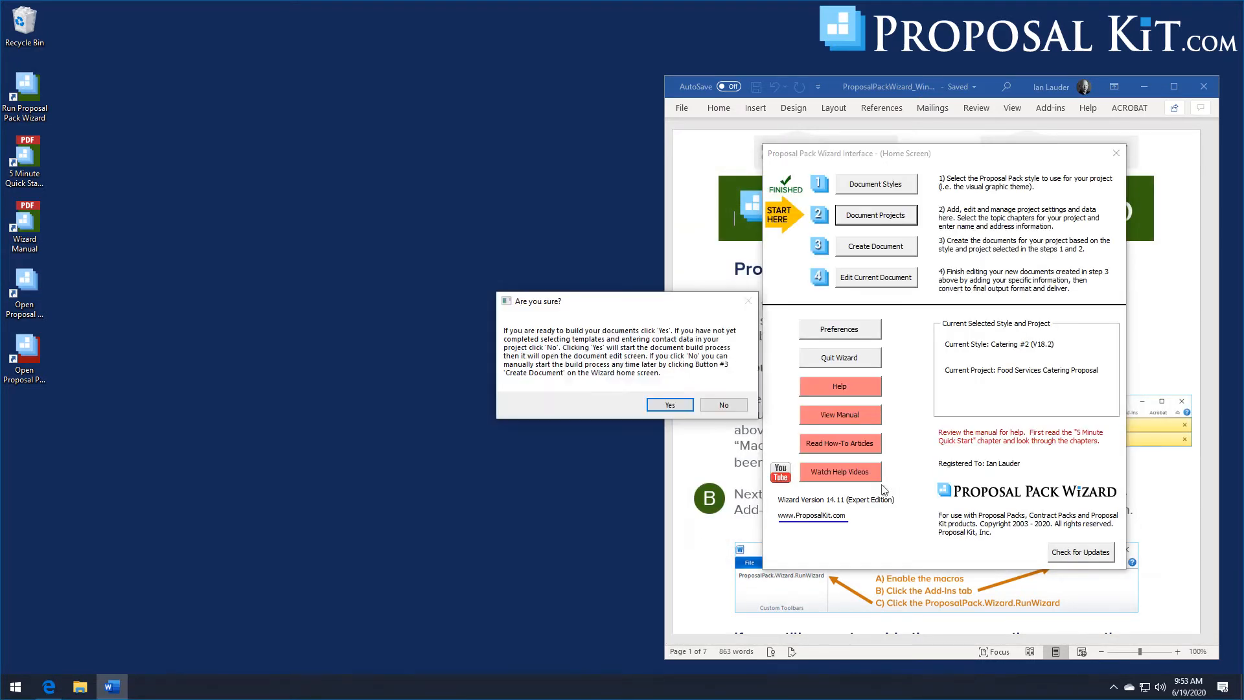
left_click(669, 406)
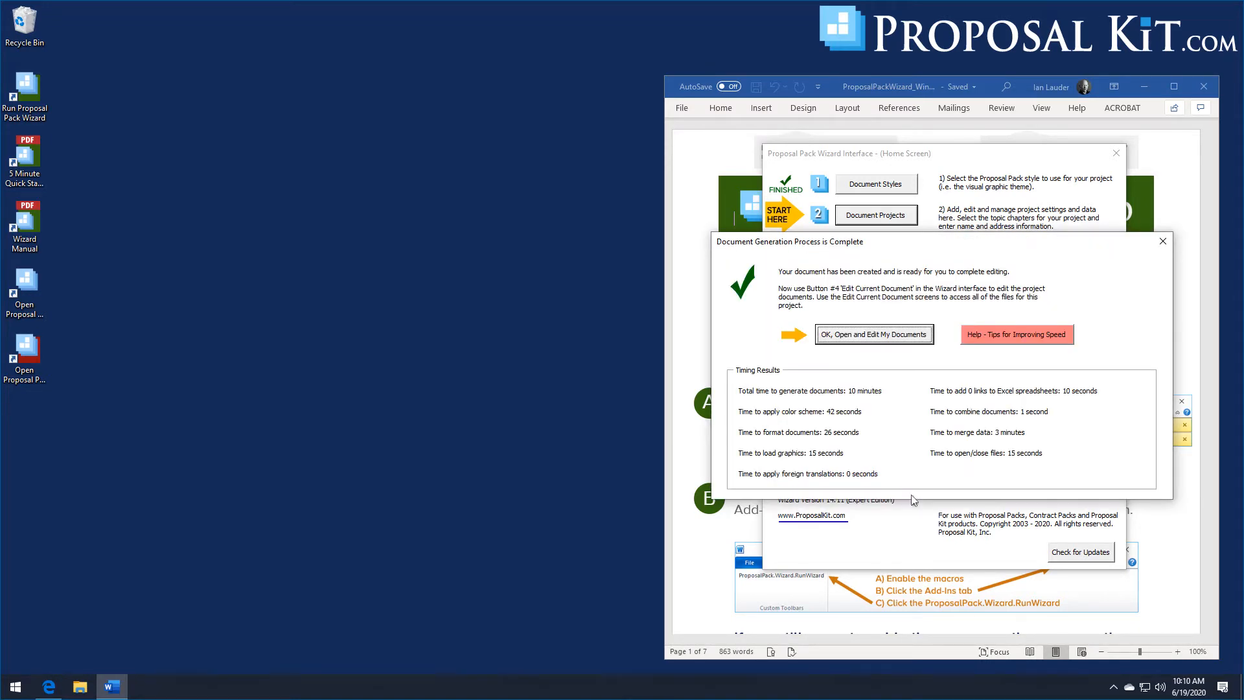
- Open the generated Combined Project Document for editing
left_click(872, 336)
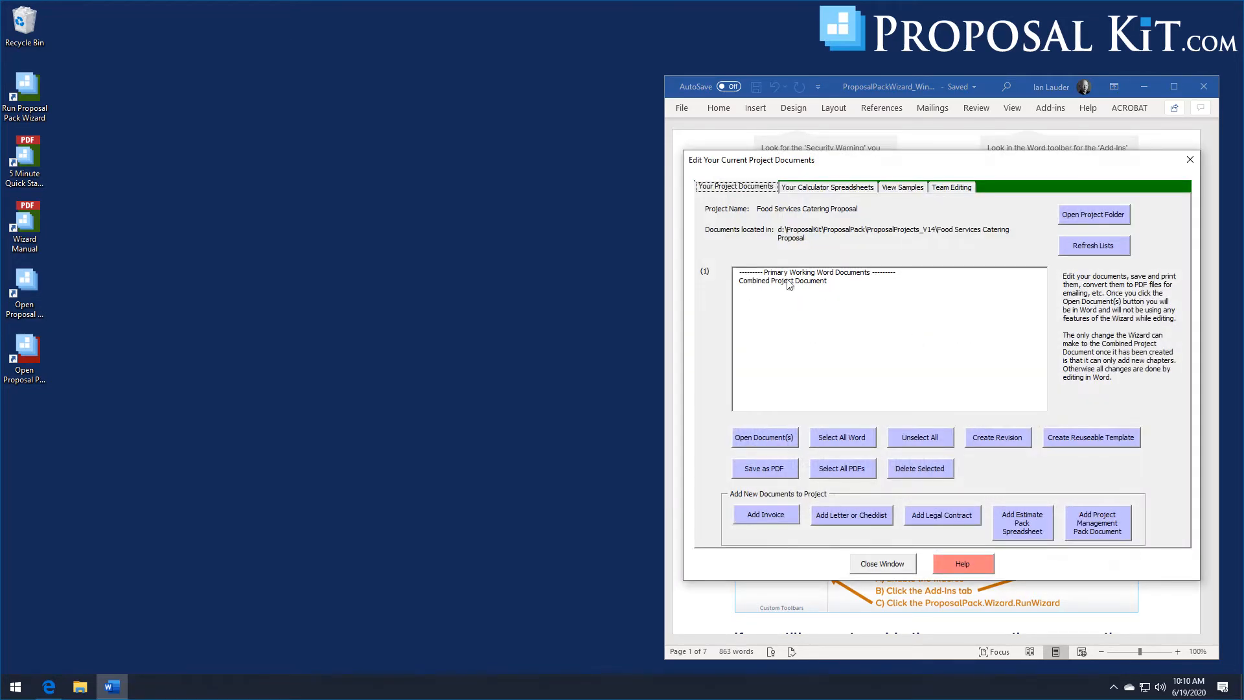
left_click(763, 438)
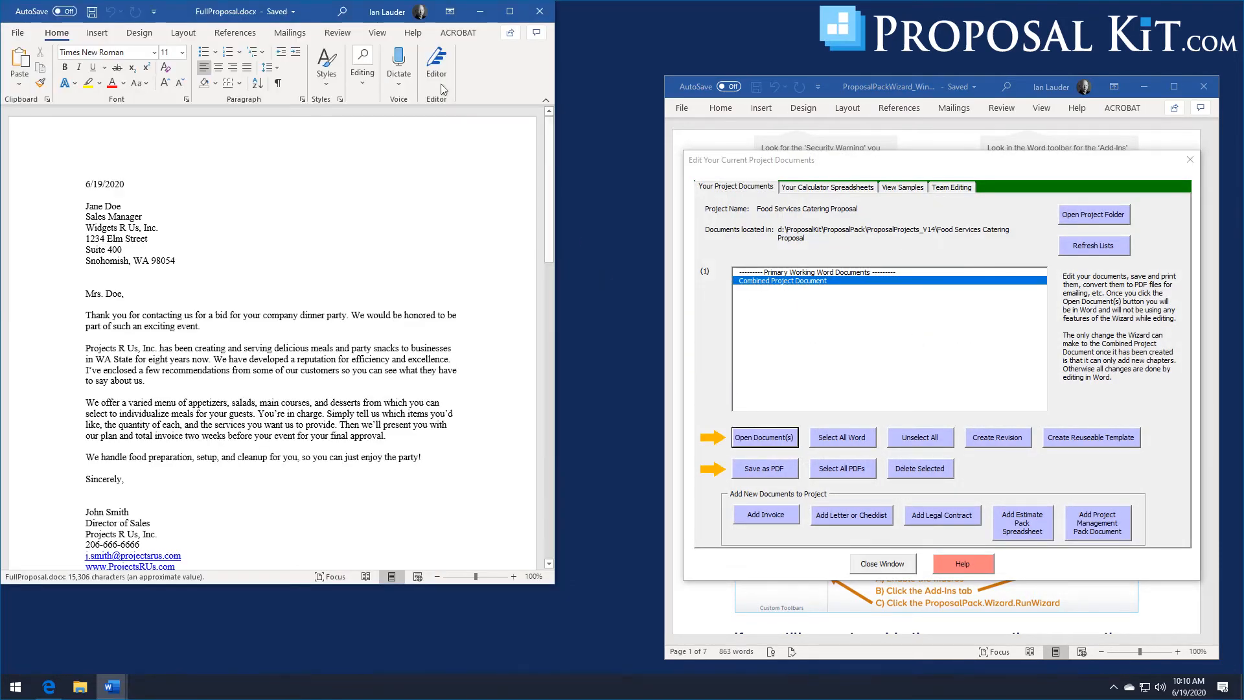
- Review the generated proposal from the cover letter through the back page, then close it and the document editing window
left_click_drag(311, 12, 399, 20)
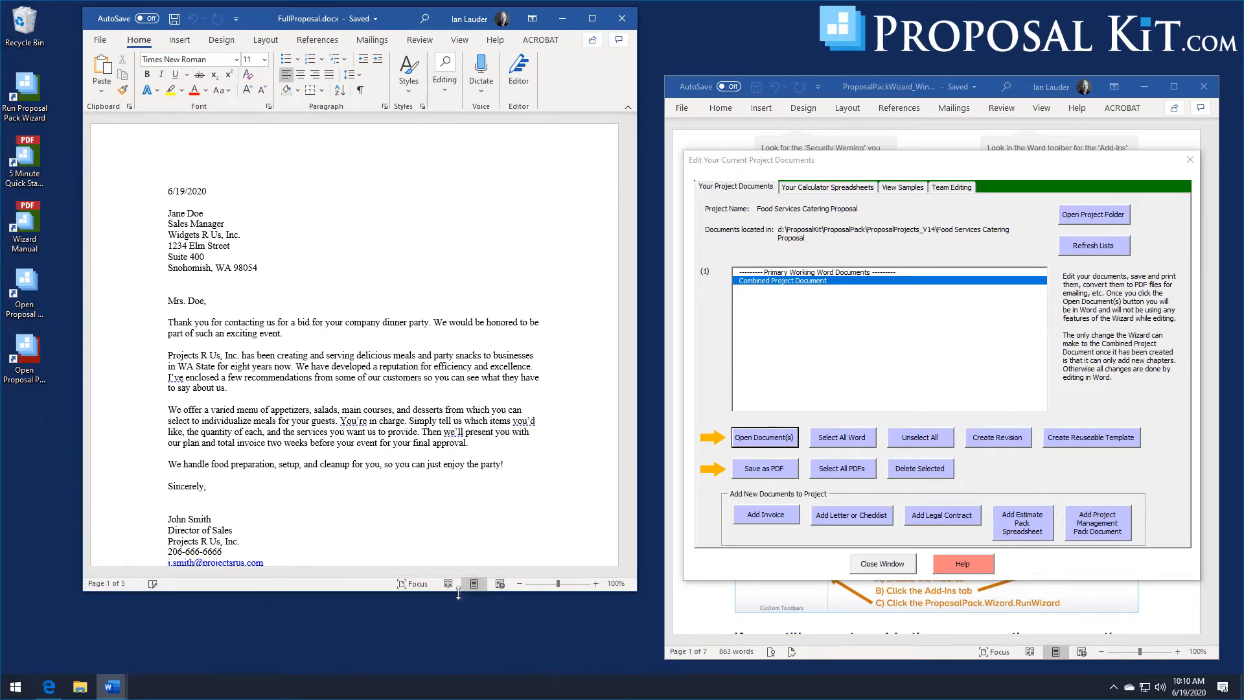
left_click_drag(459, 592, 471, 640)
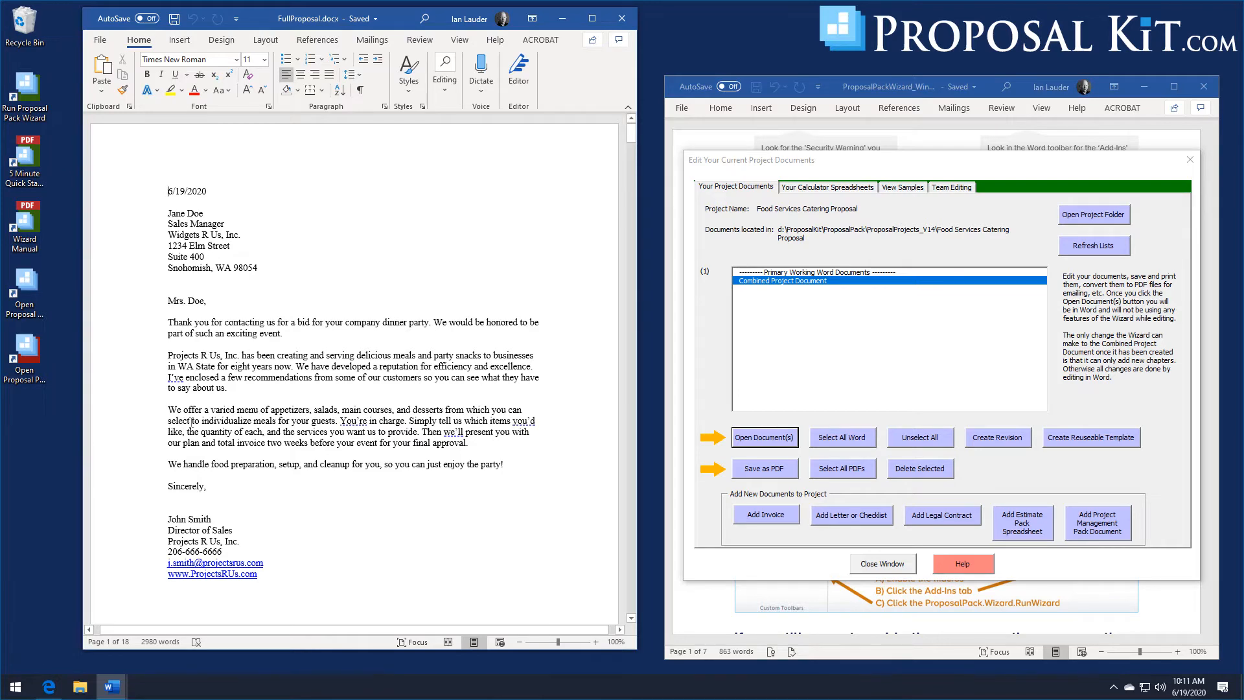
left_click_drag(629, 133, 633, 189)
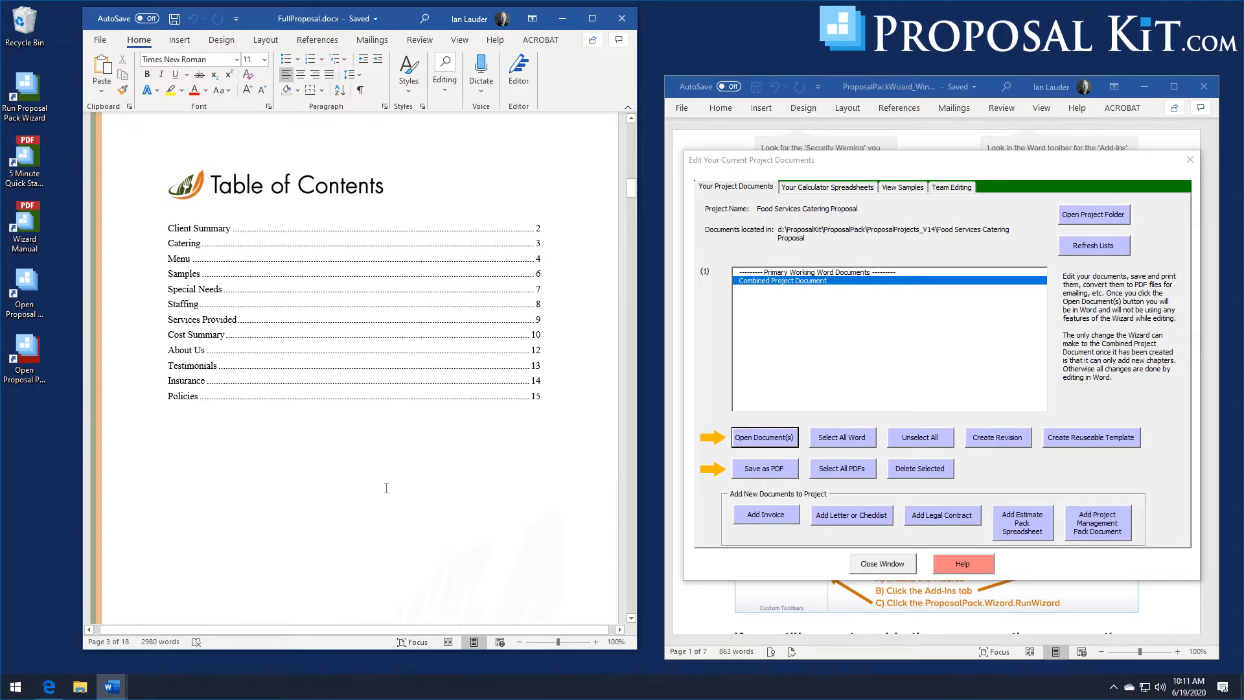
scroll(386, 488, "down", 3)
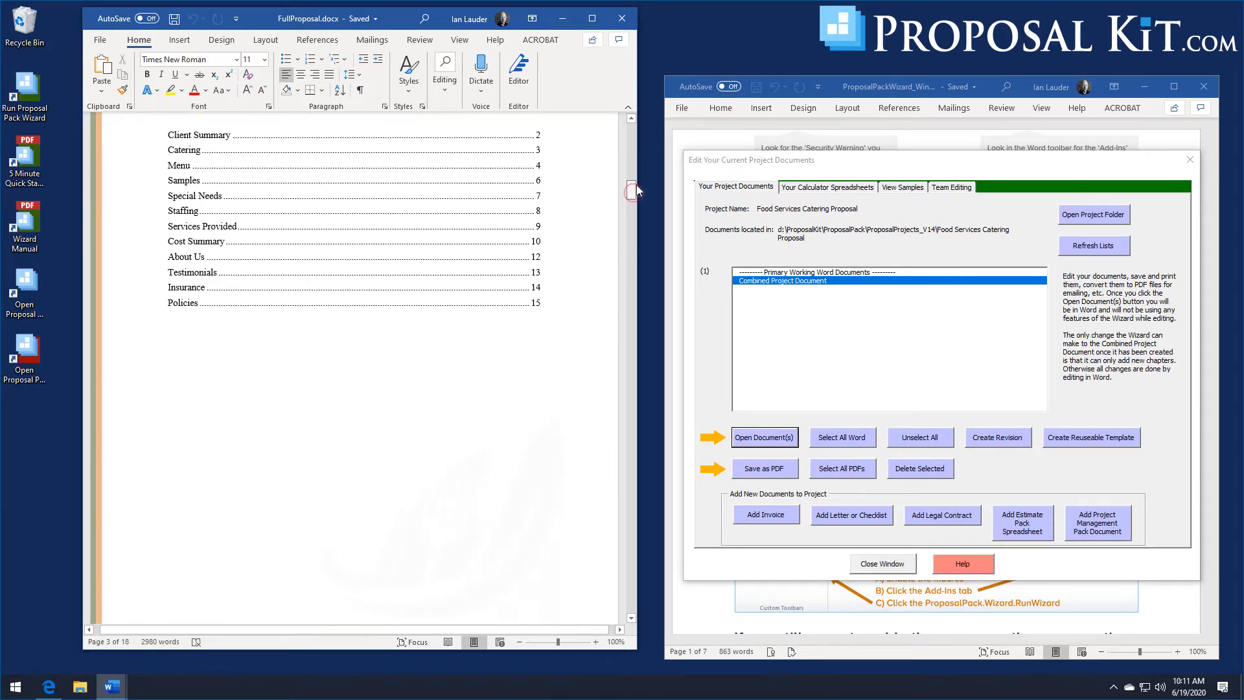
left_click_drag(636, 185, 636, 165)
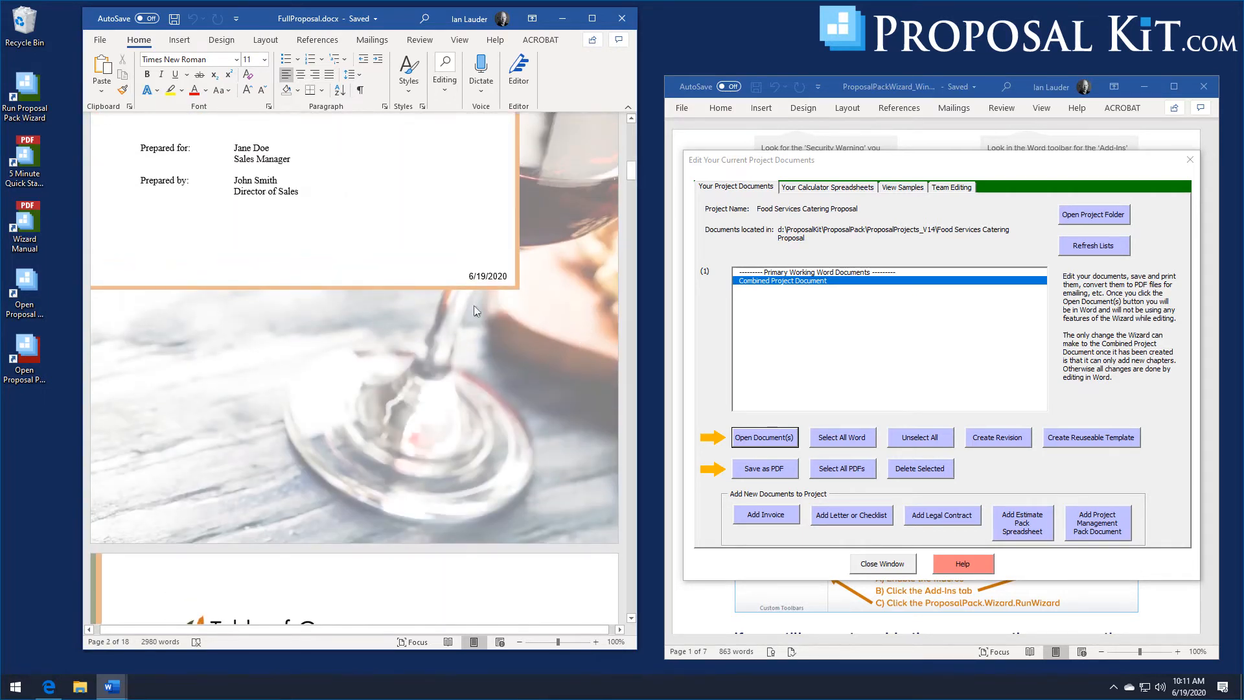
left_click_drag(631, 173, 631, 159)
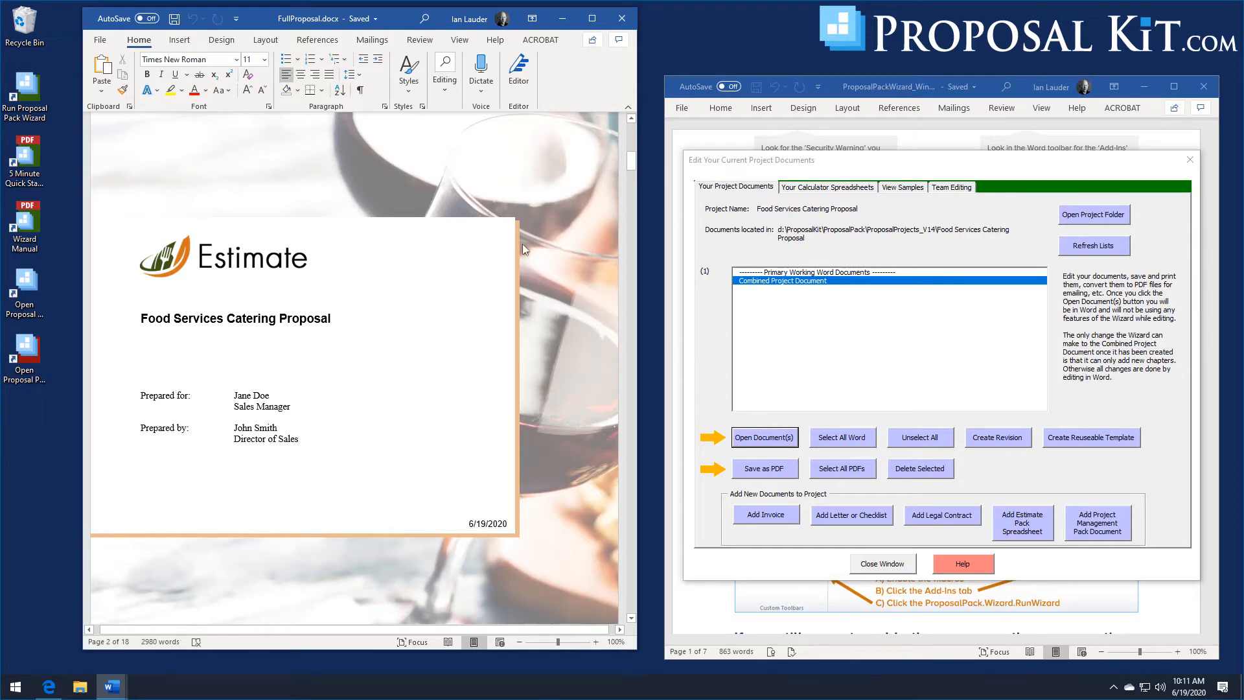
left_click_drag(632, 162, 635, 606)
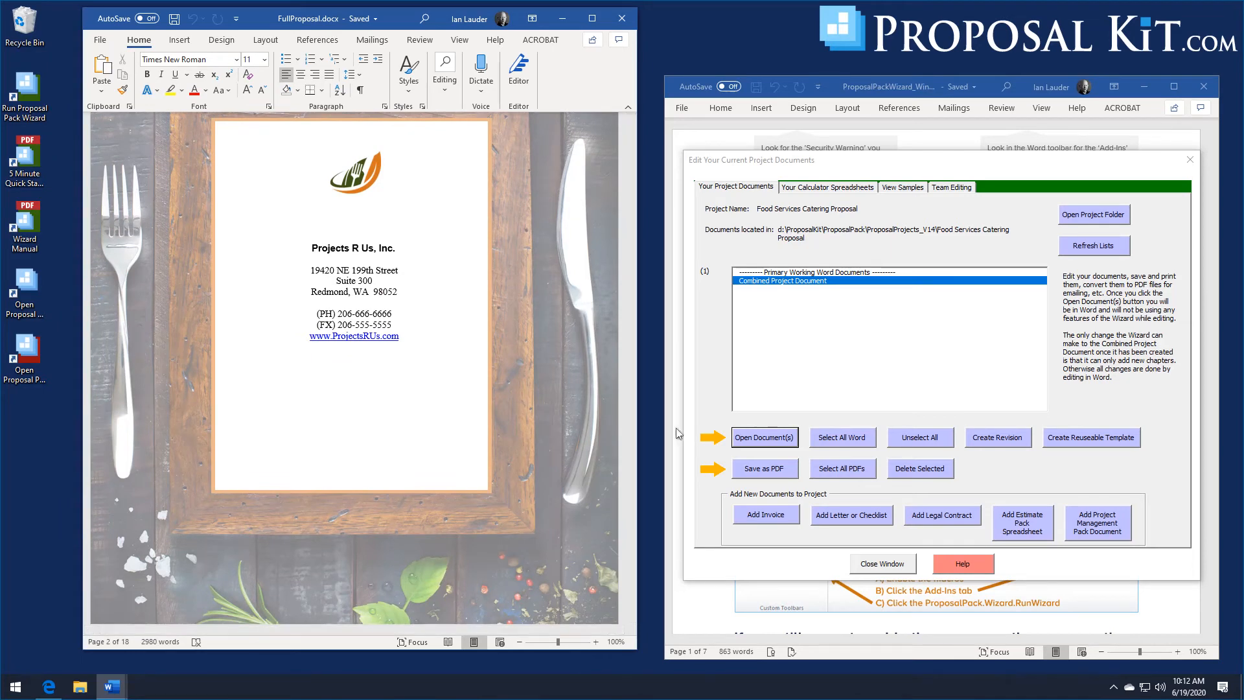
left_click(621, 20)
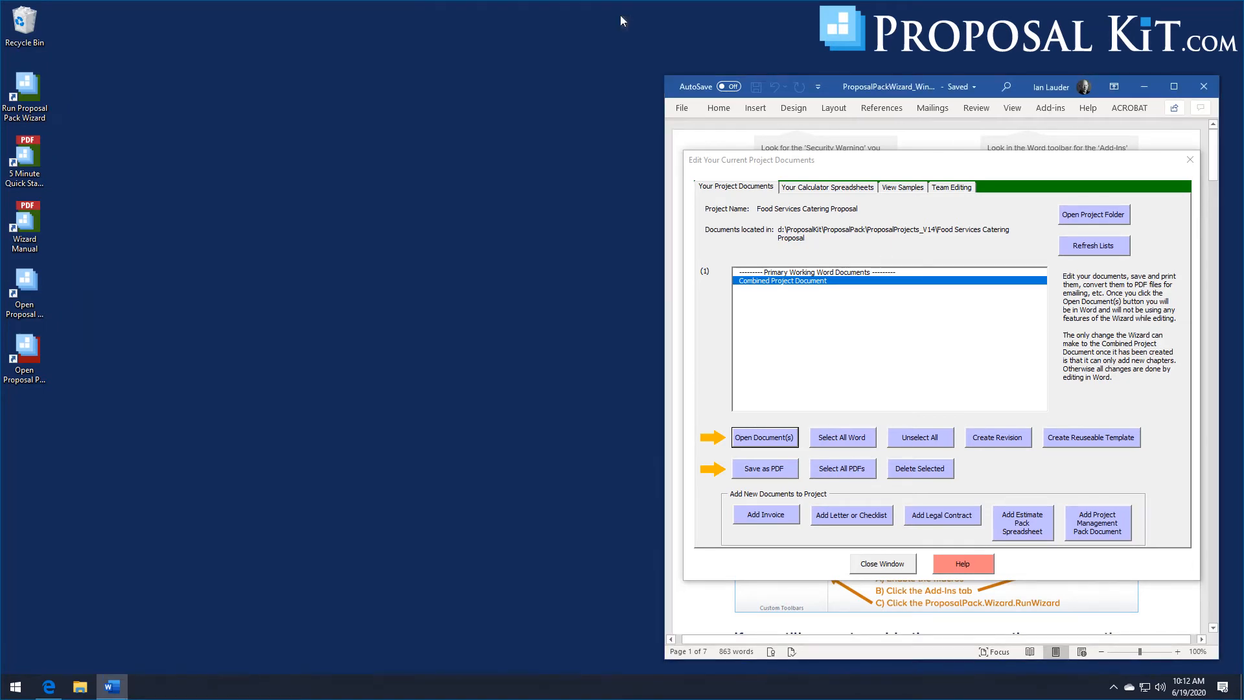
left_click(878, 564)
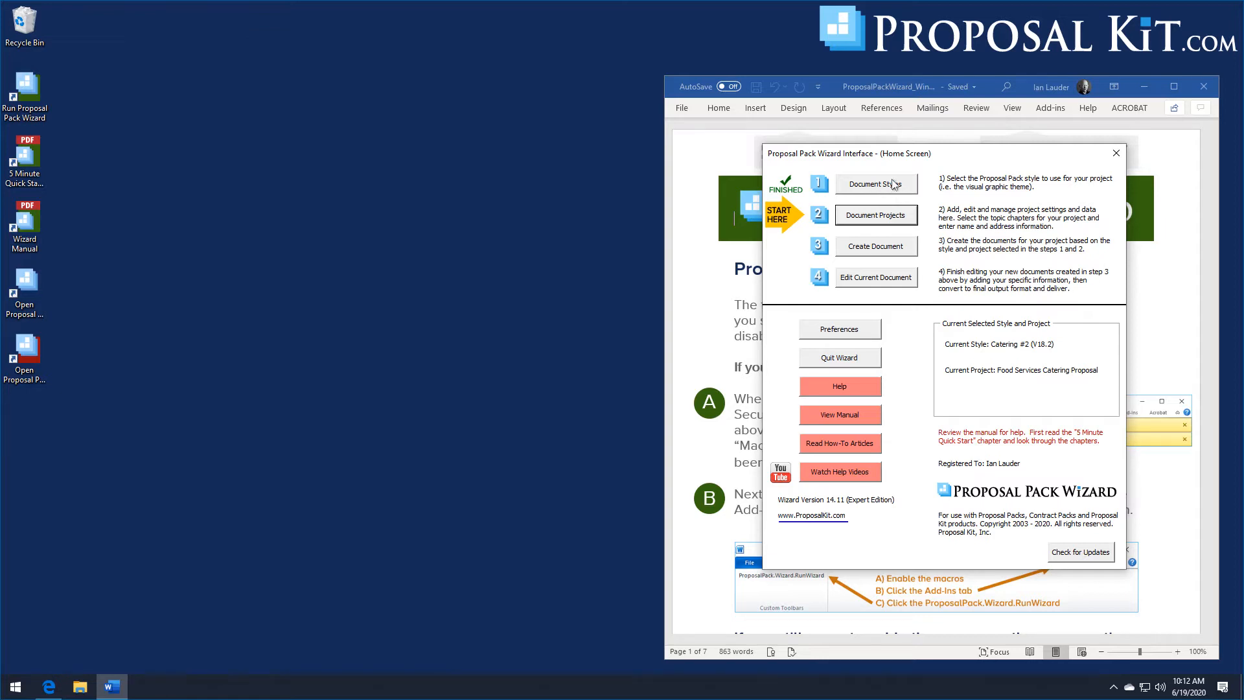
- Change the Proposal Pack document style to Computers #6 (V18.2)
left_click(888, 187)
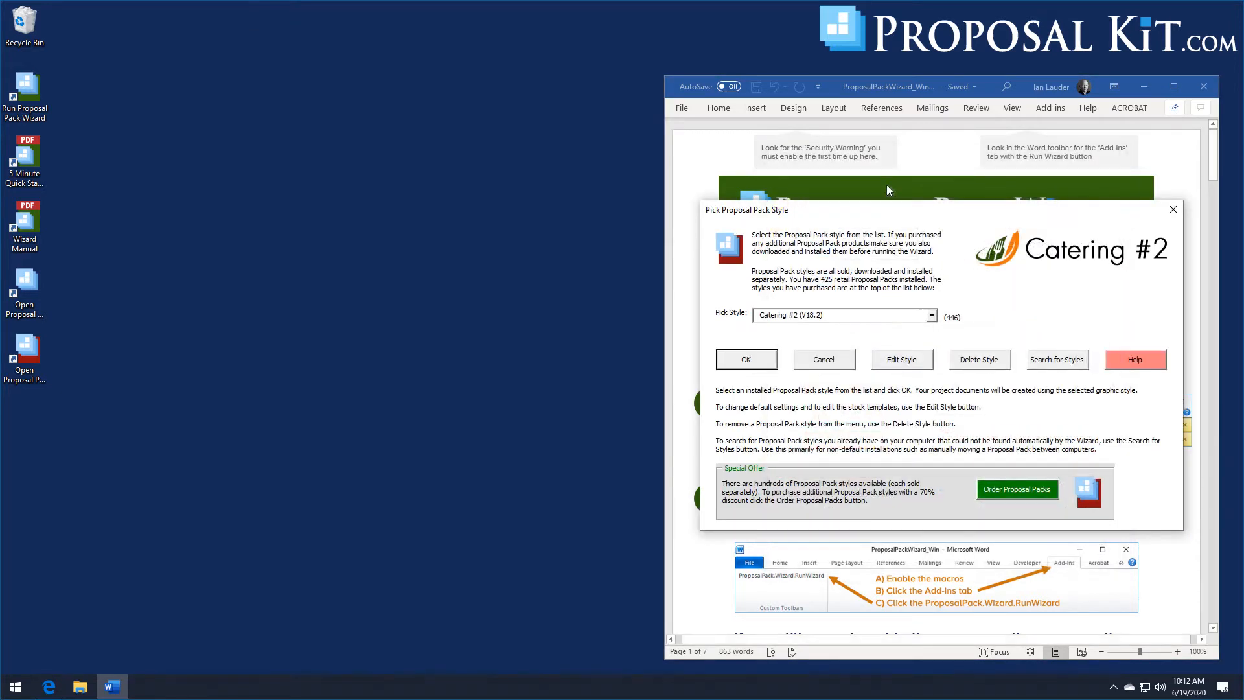
left_click(932, 317)
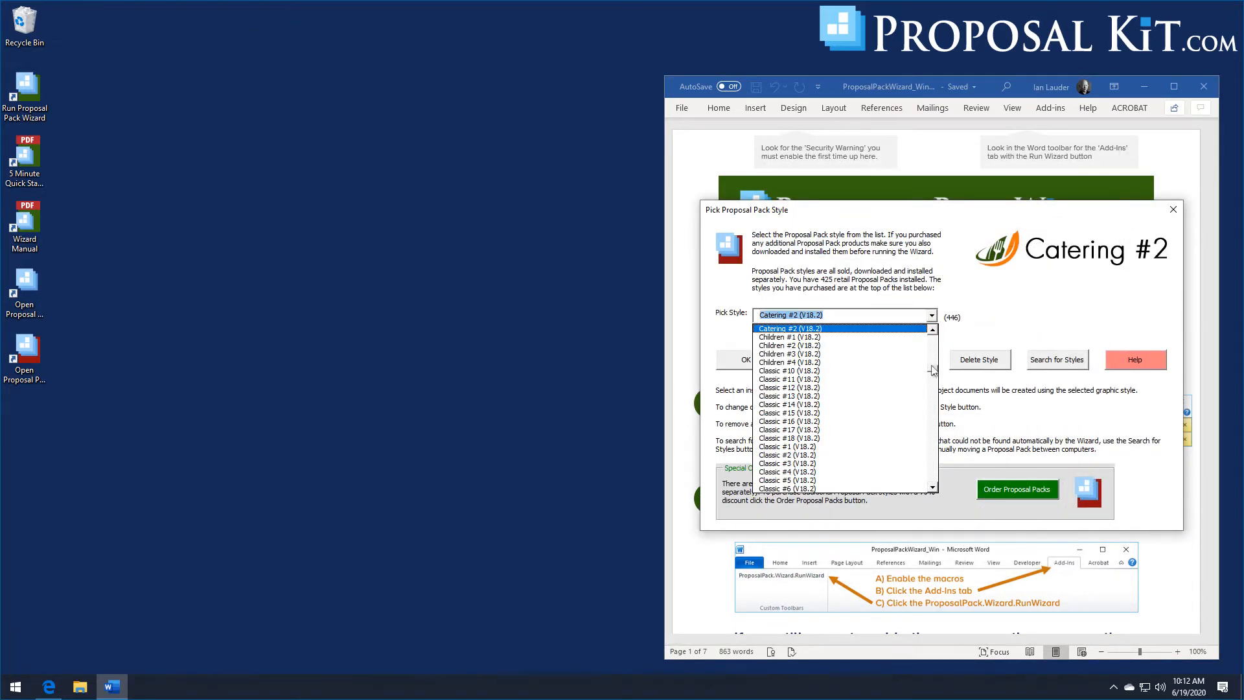
left_click_drag(931, 370, 933, 365)
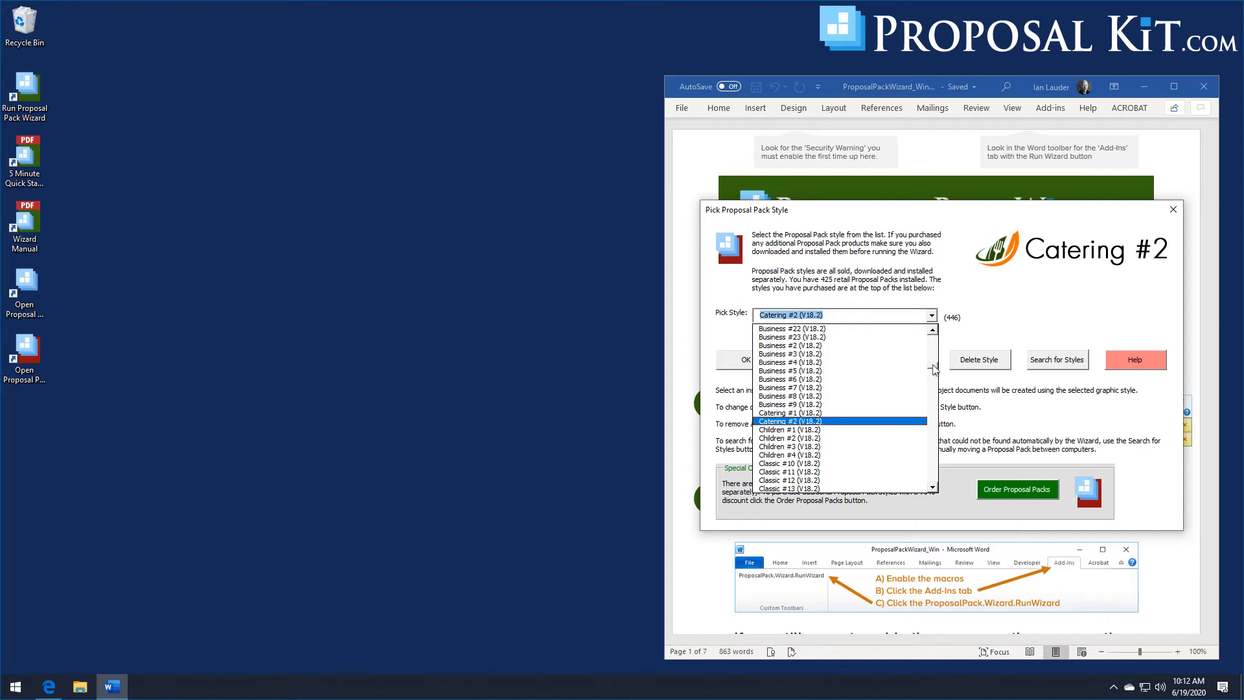
left_click_drag(934, 369, 932, 378)
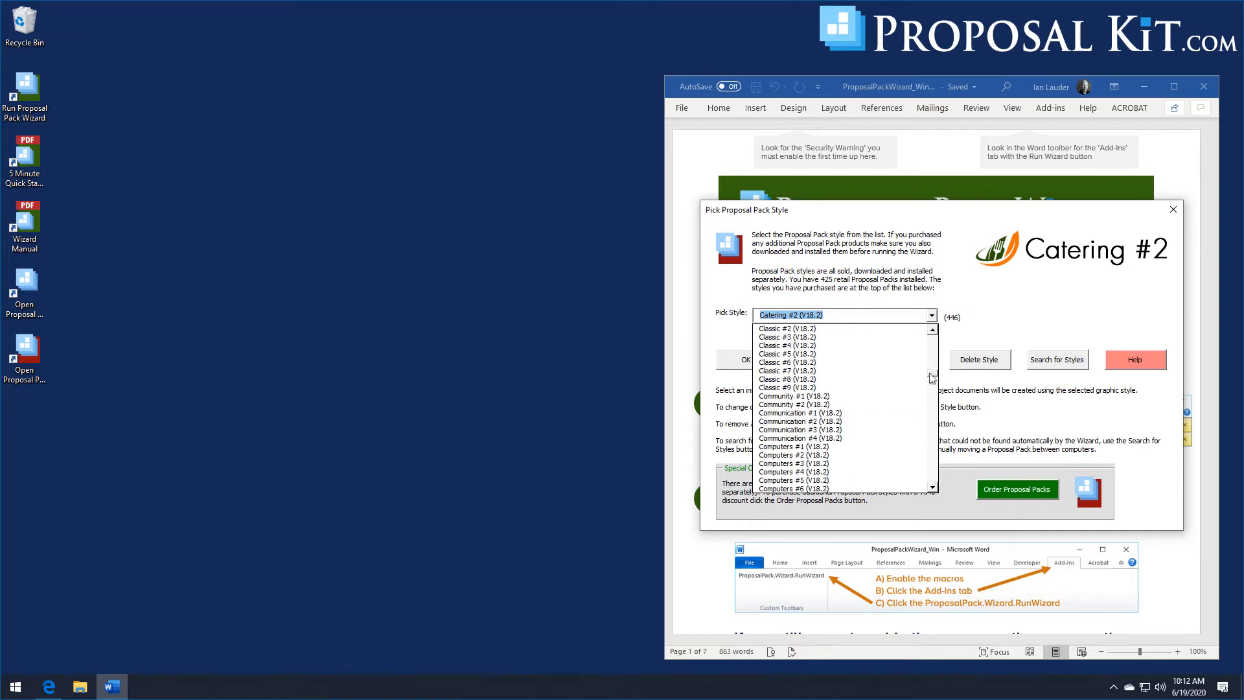
scroll(795, 458, "down", 1)
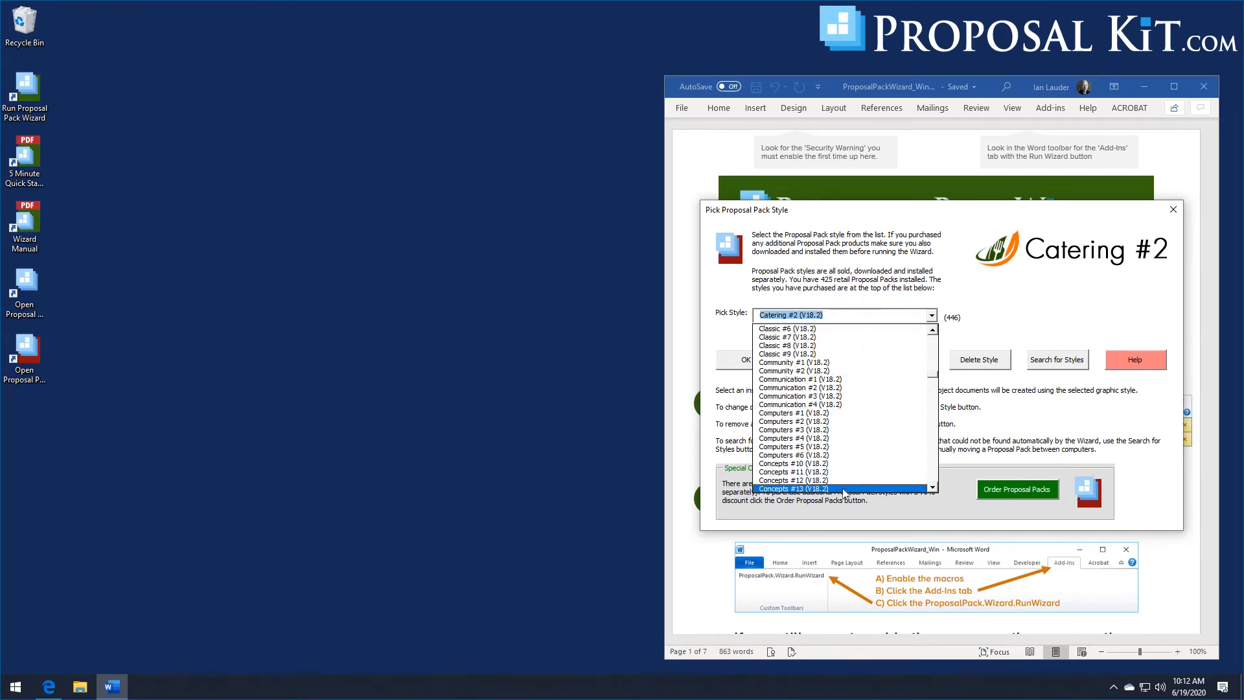
left_click(793, 456)
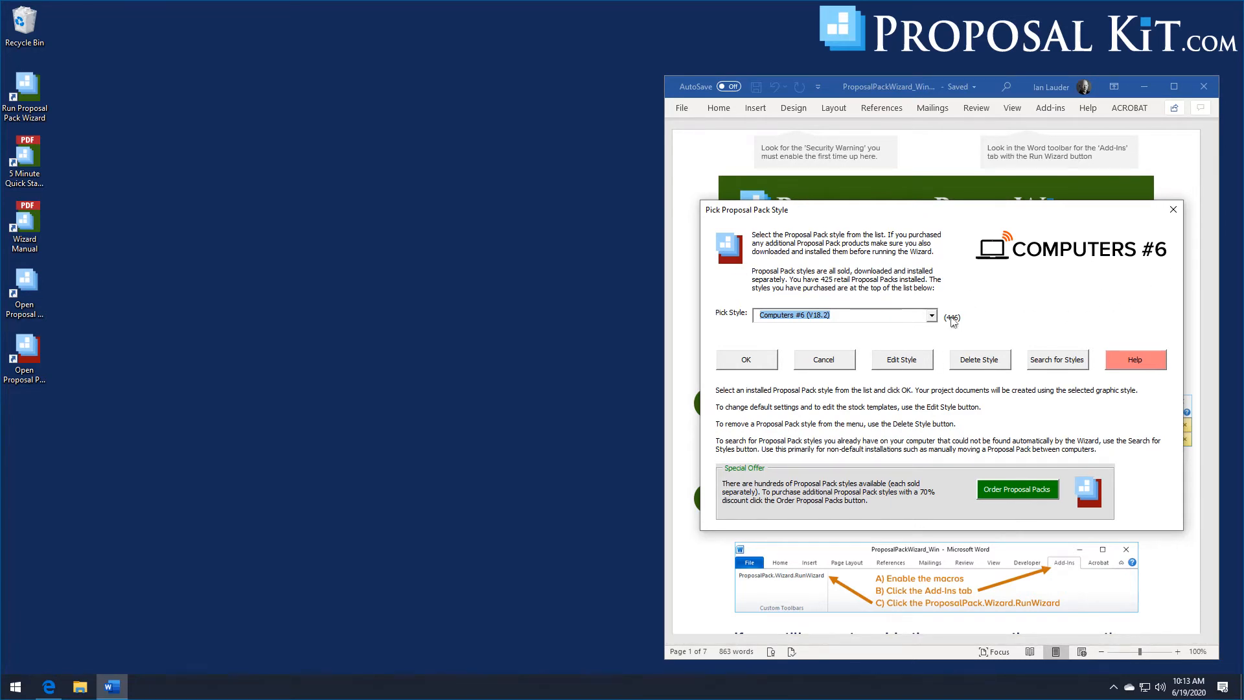
key("Return")
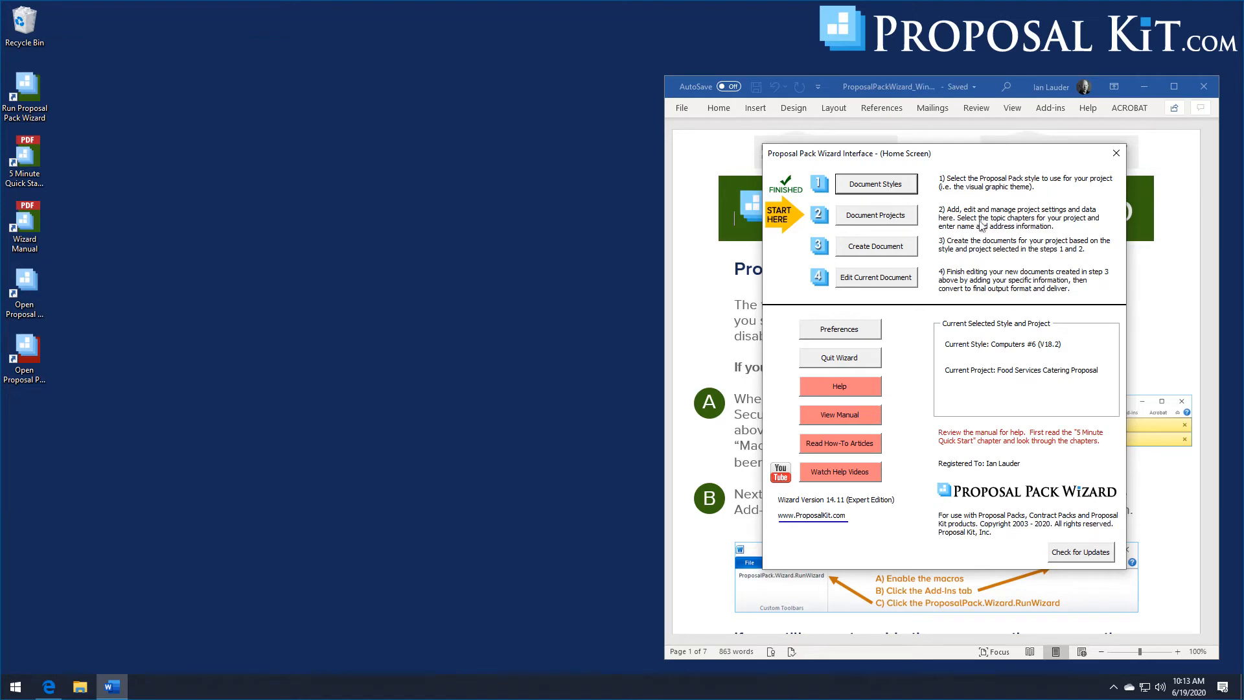
- Add a new project and open its Quick Start template import lists
left_click(893, 221)
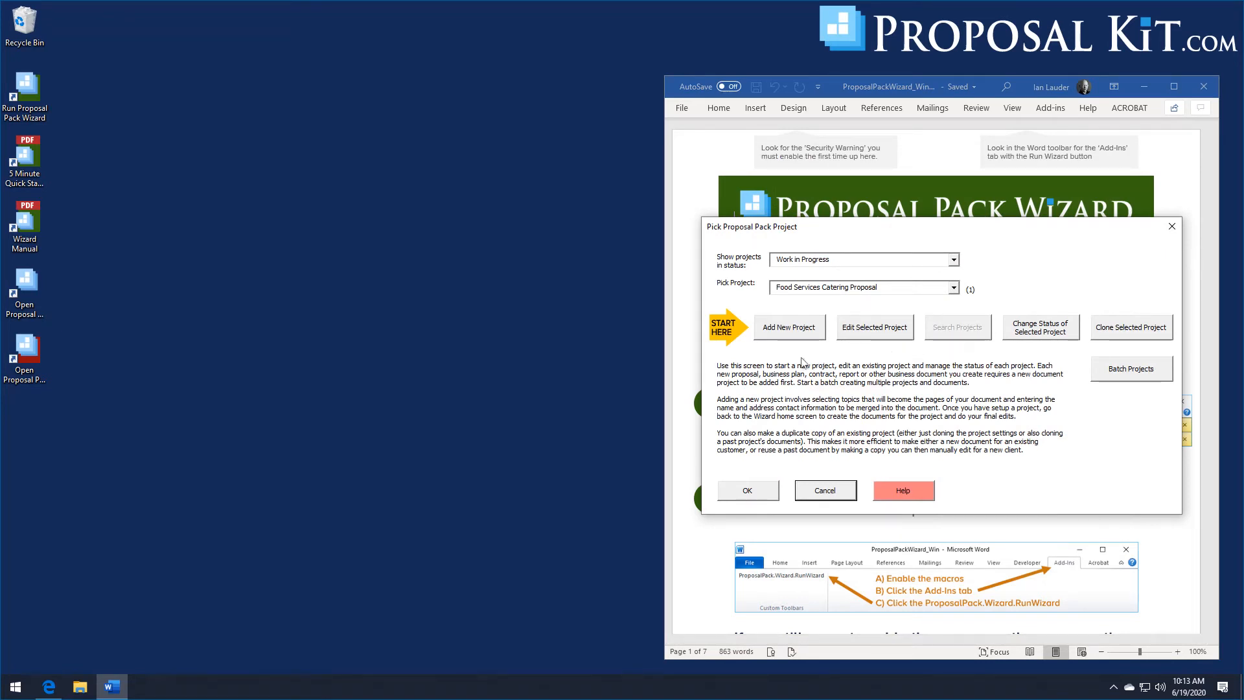
left_click(783, 335)
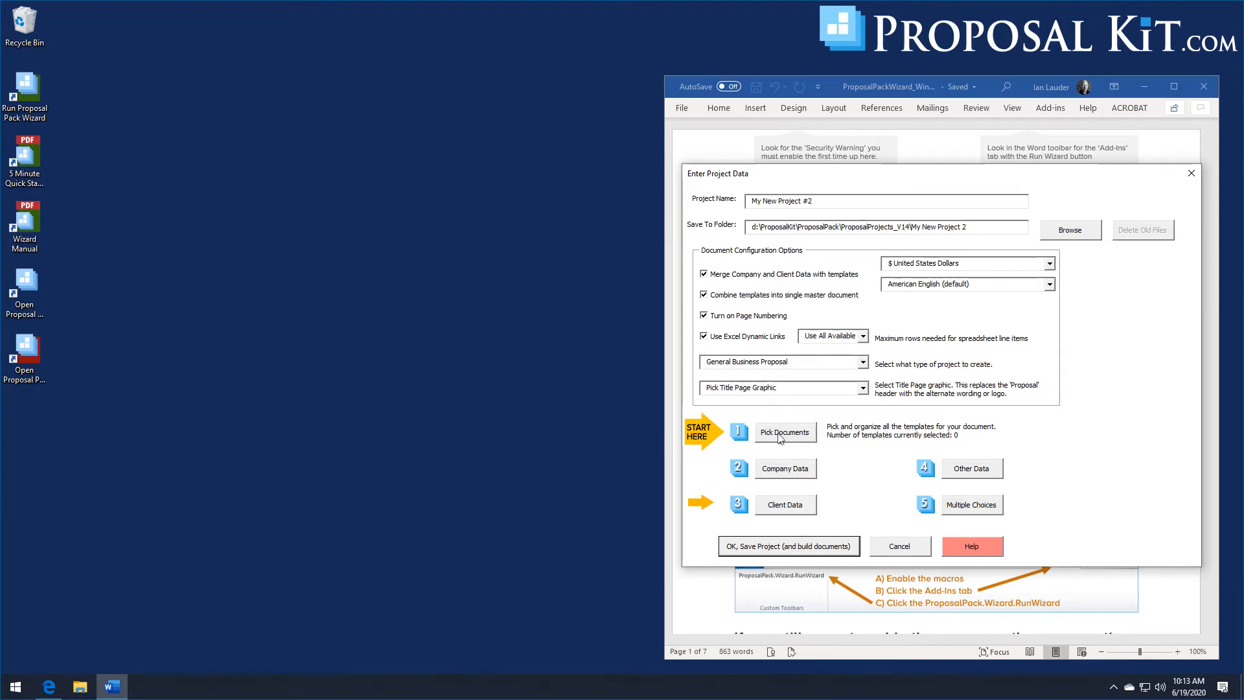
left_click(748, 337)
left_click(784, 432)
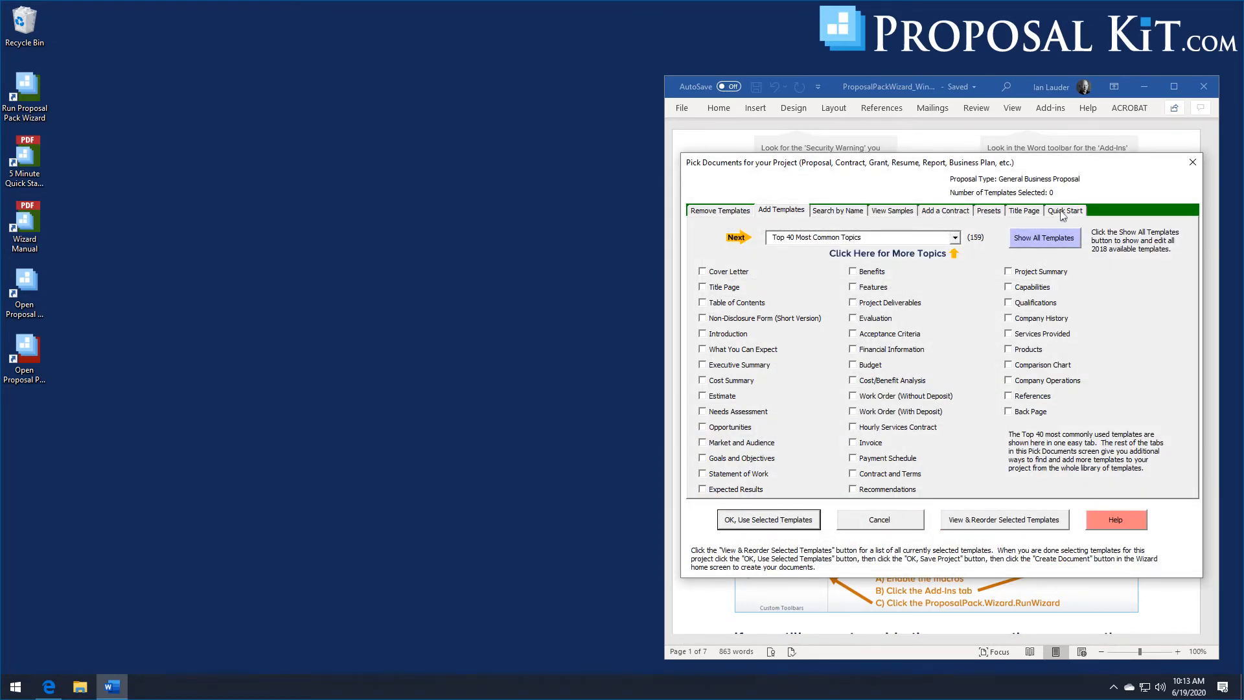
left_click(1064, 214)
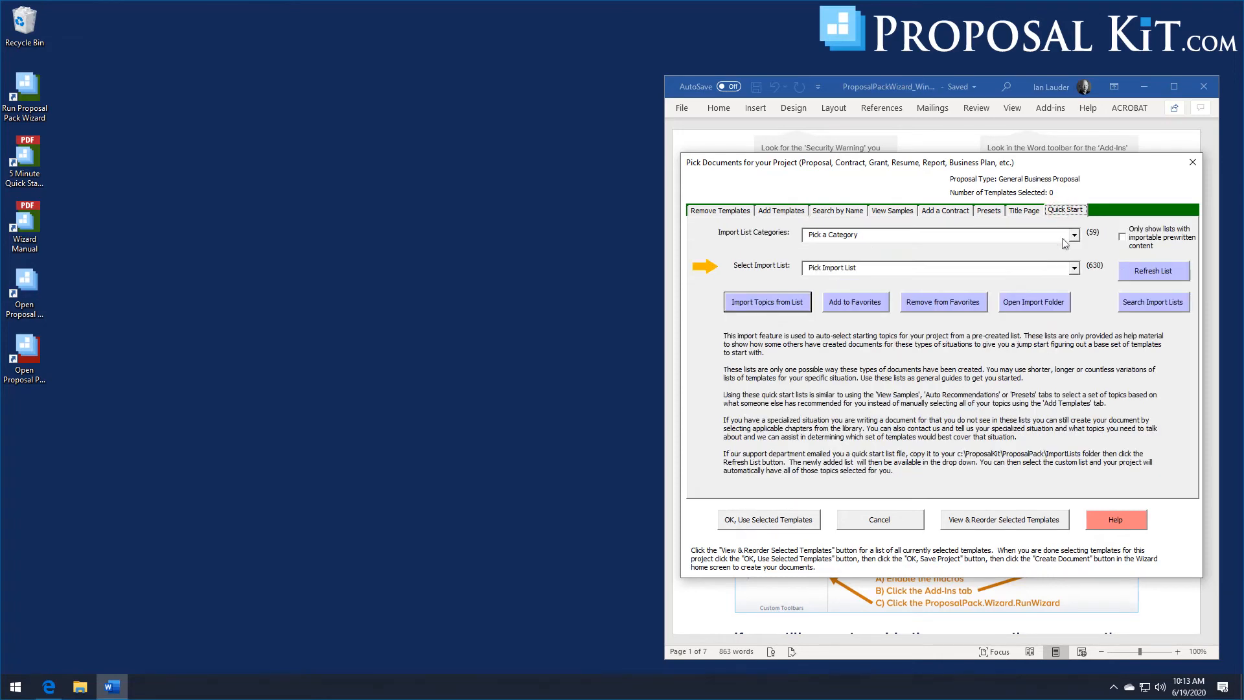
- Search the import lists for "food" and select the Restaurant Kiosk Automation Proposal list
left_click(1135, 304)
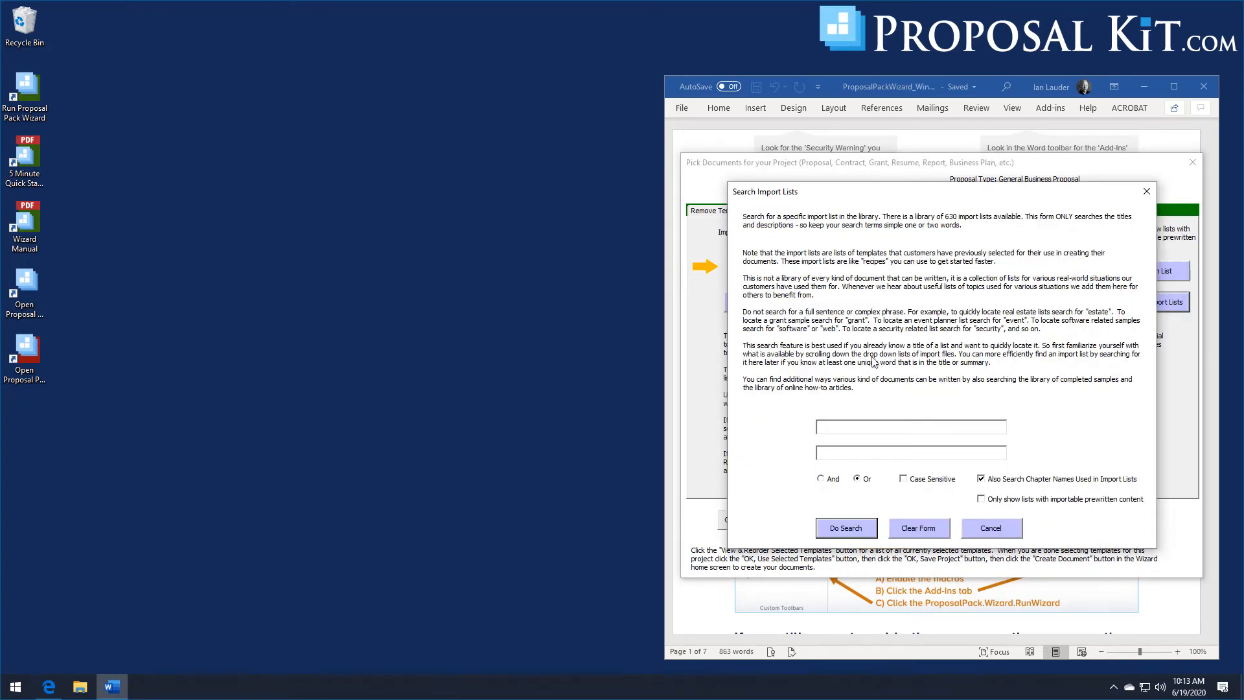
left_click(863, 432)
type("food")
left_click(851, 537)
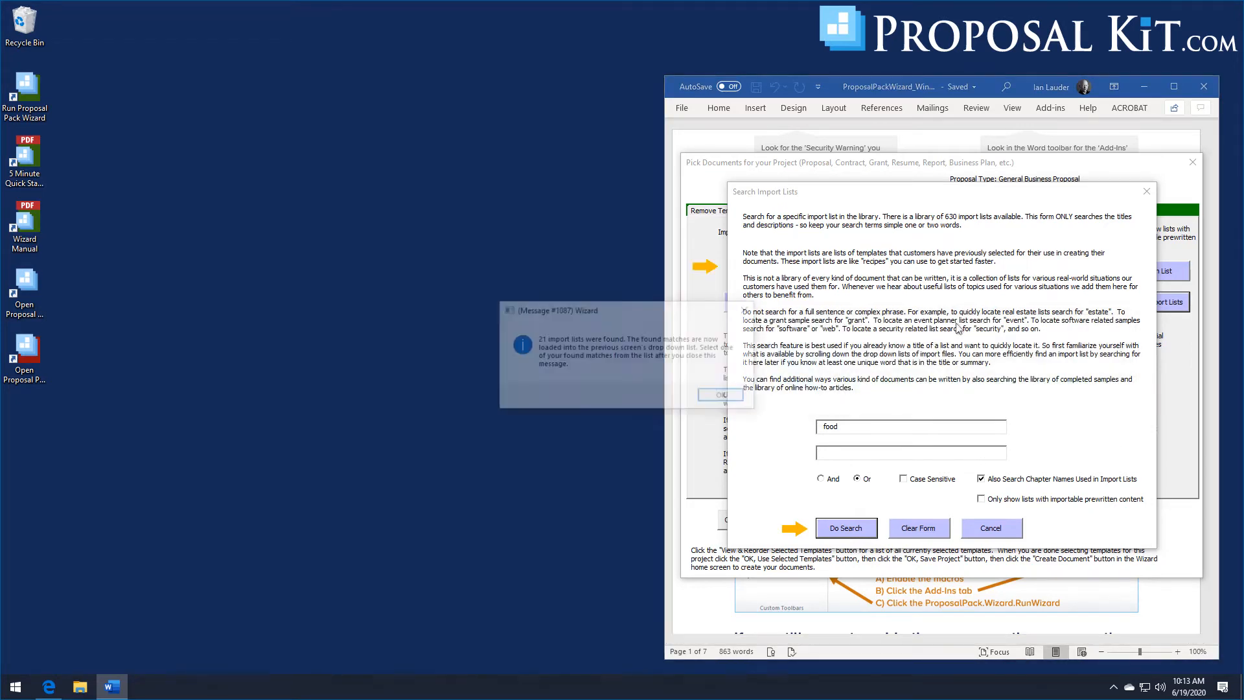
left_click(721, 397)
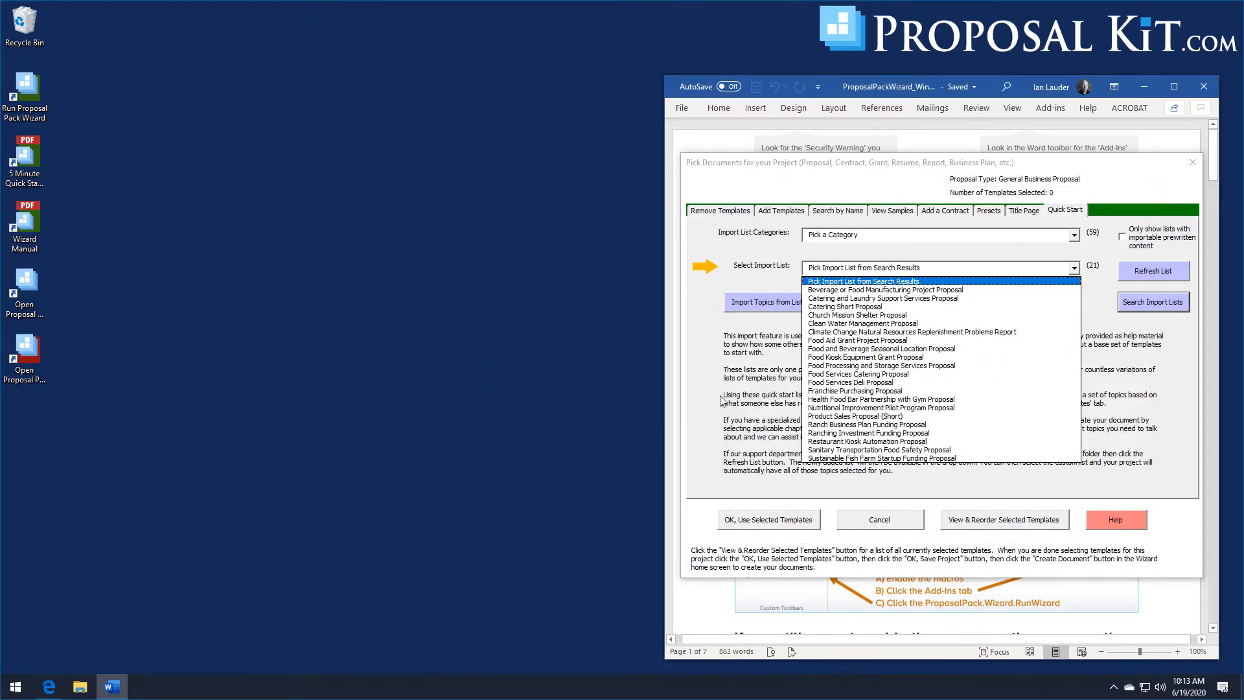
left_click(838, 443)
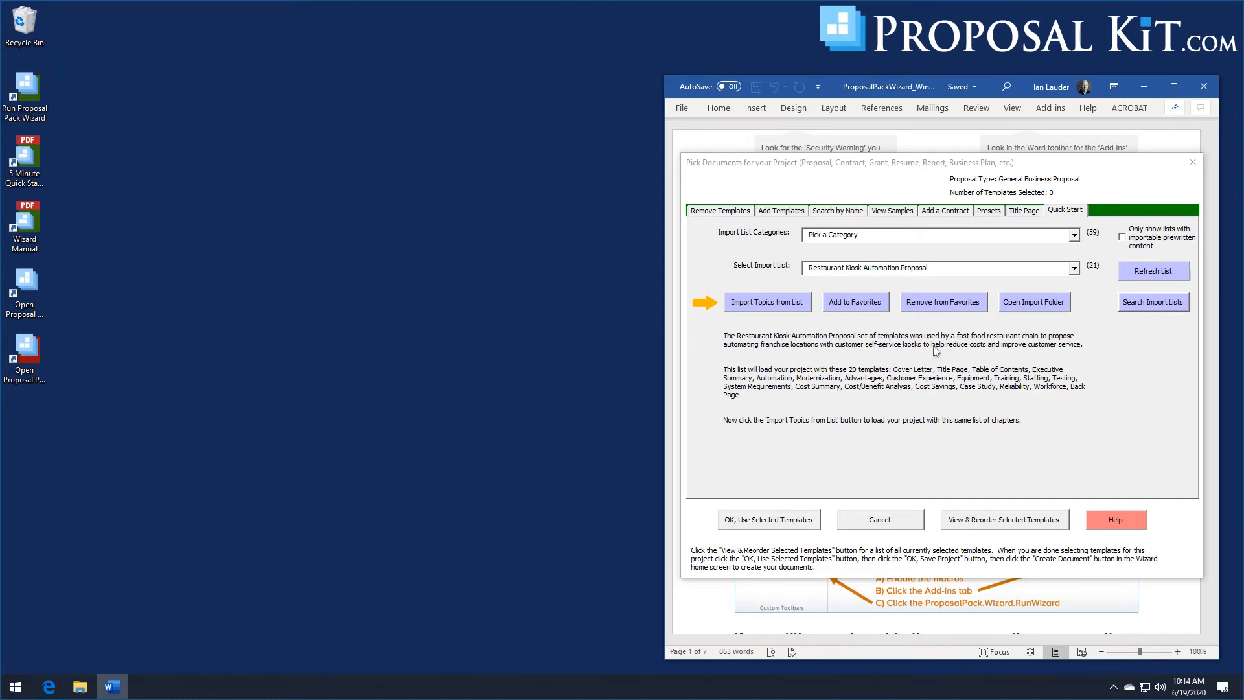
- Import the list's topics including the pre-written sample content, review the selected templates, and accept them
left_click(761, 306)
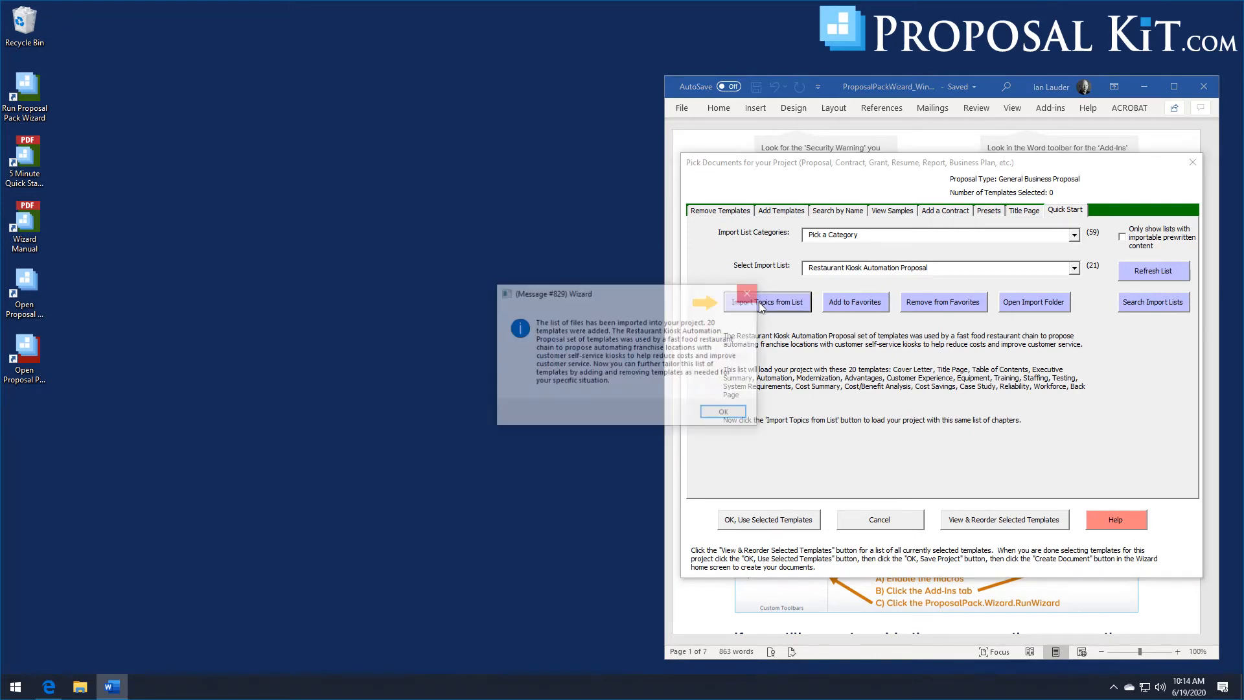
left_click(700, 404)
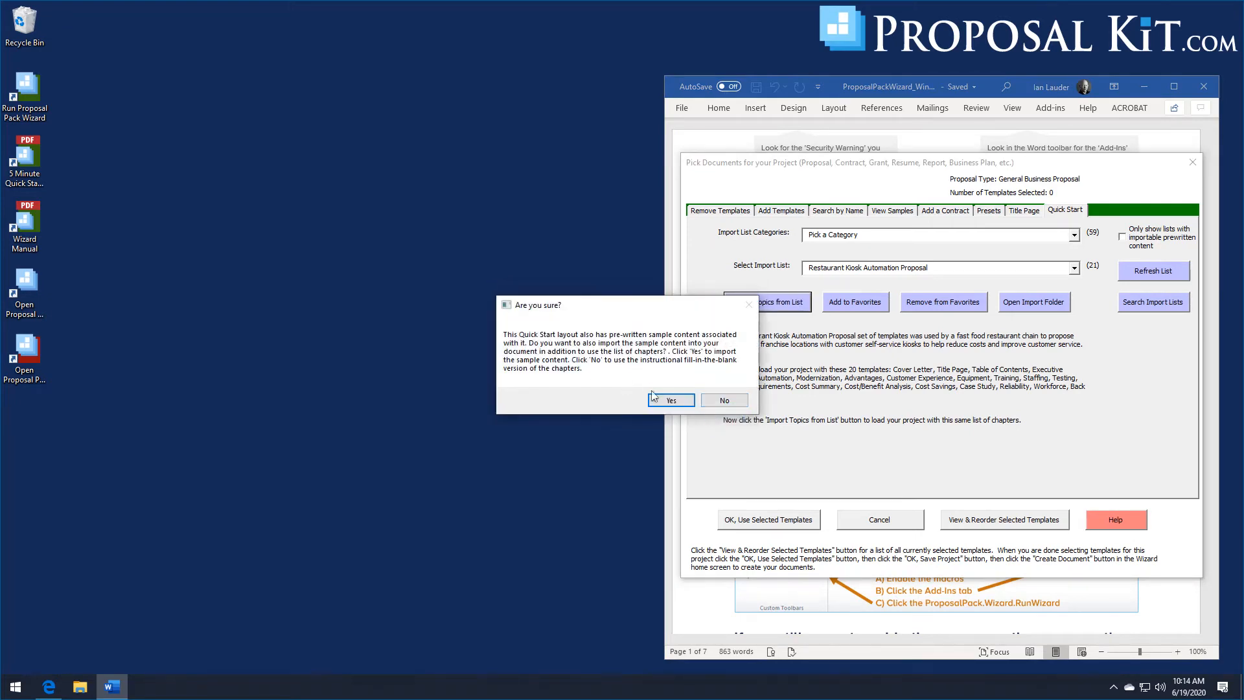
left_click(670, 402)
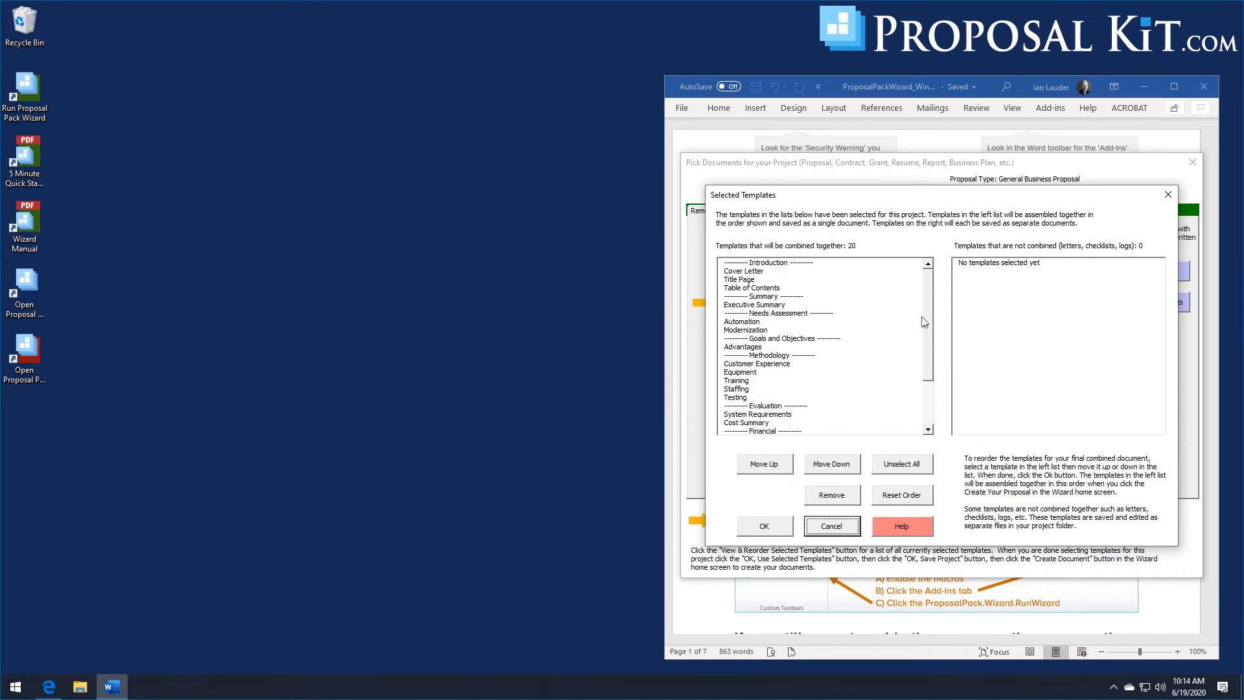
mouse_move(930, 310)
left_mouse_down()
mouse_move(931, 337)
mouse_move(909, 306)
left_mouse_up()
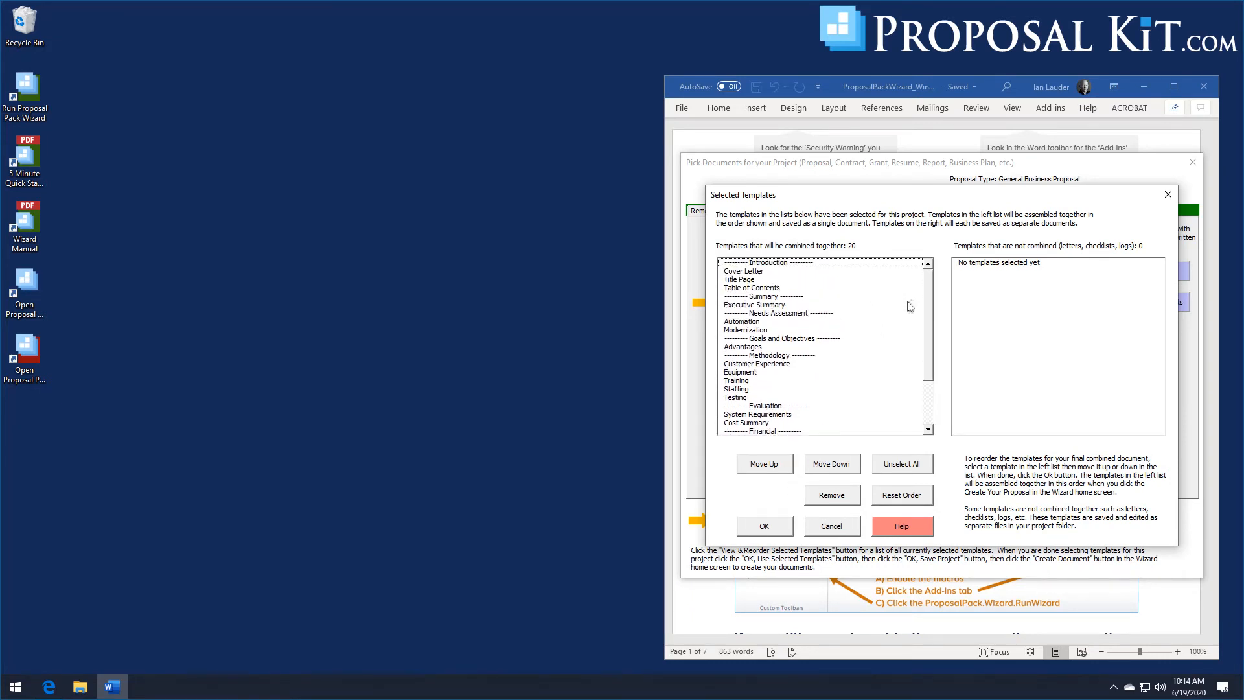
left_click(758, 527)
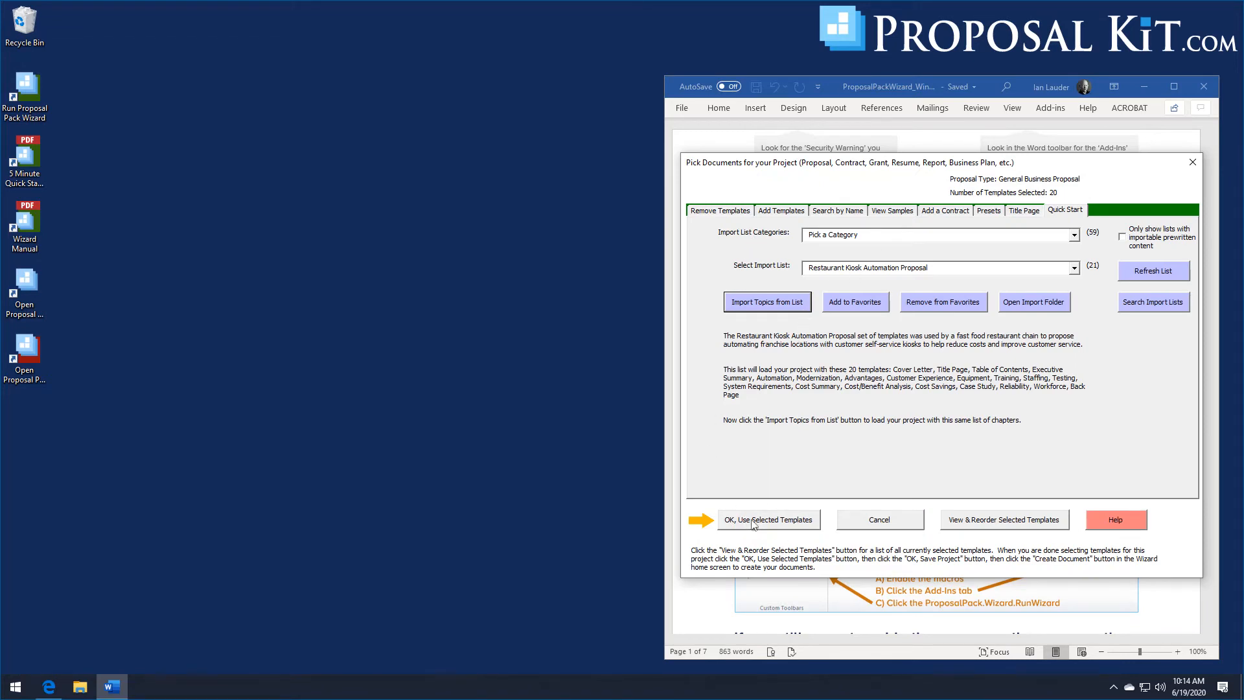
left_click(753, 521)
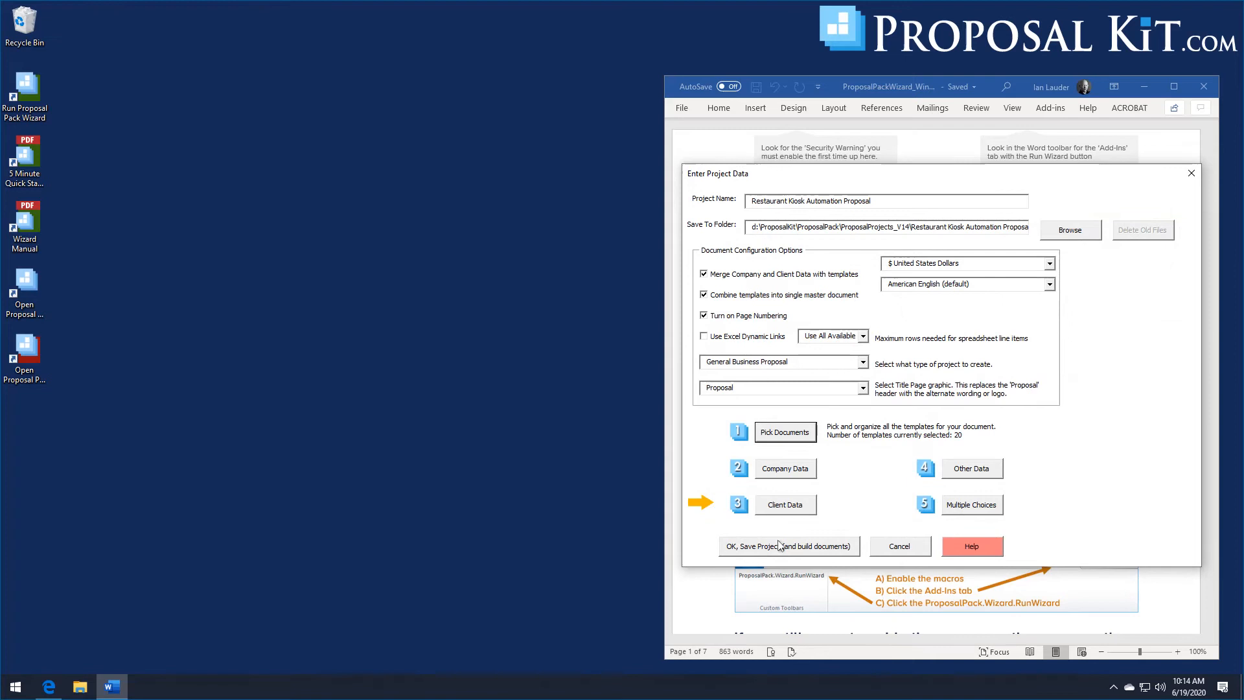
- Keep the default company information and populate client data from Jewel, Inc. with the proposal title Kiosk Automation Proposal
left_click(785, 468)
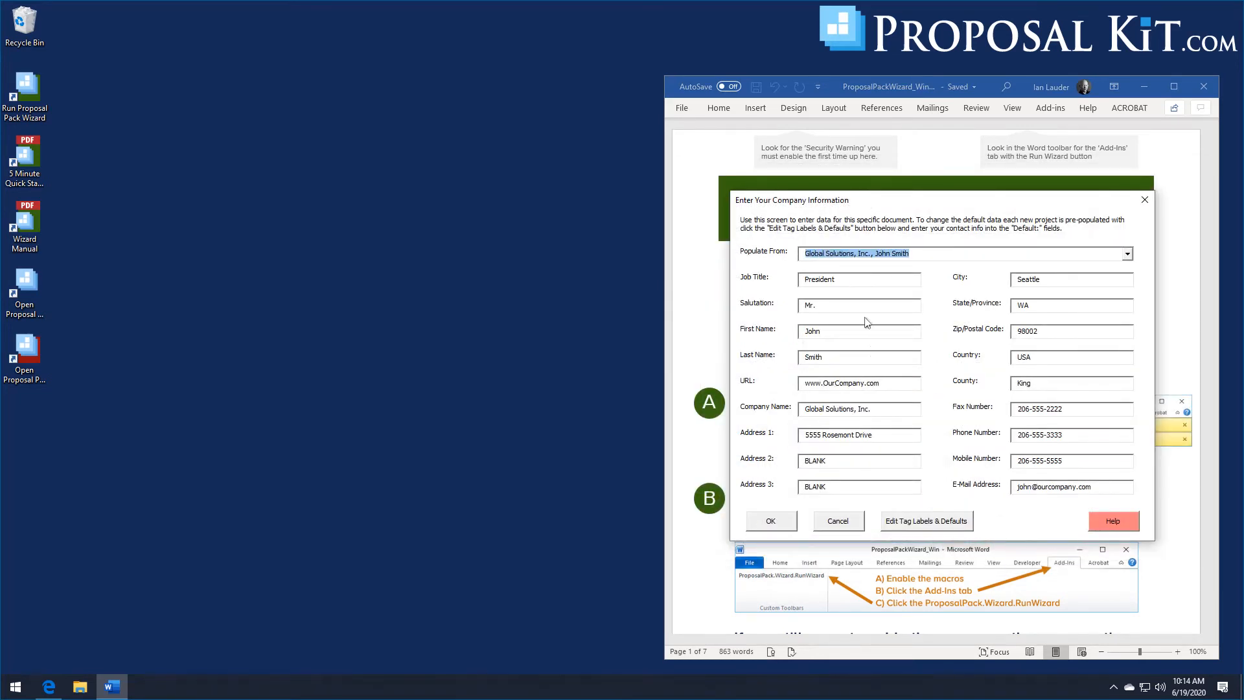
left_click(756, 521)
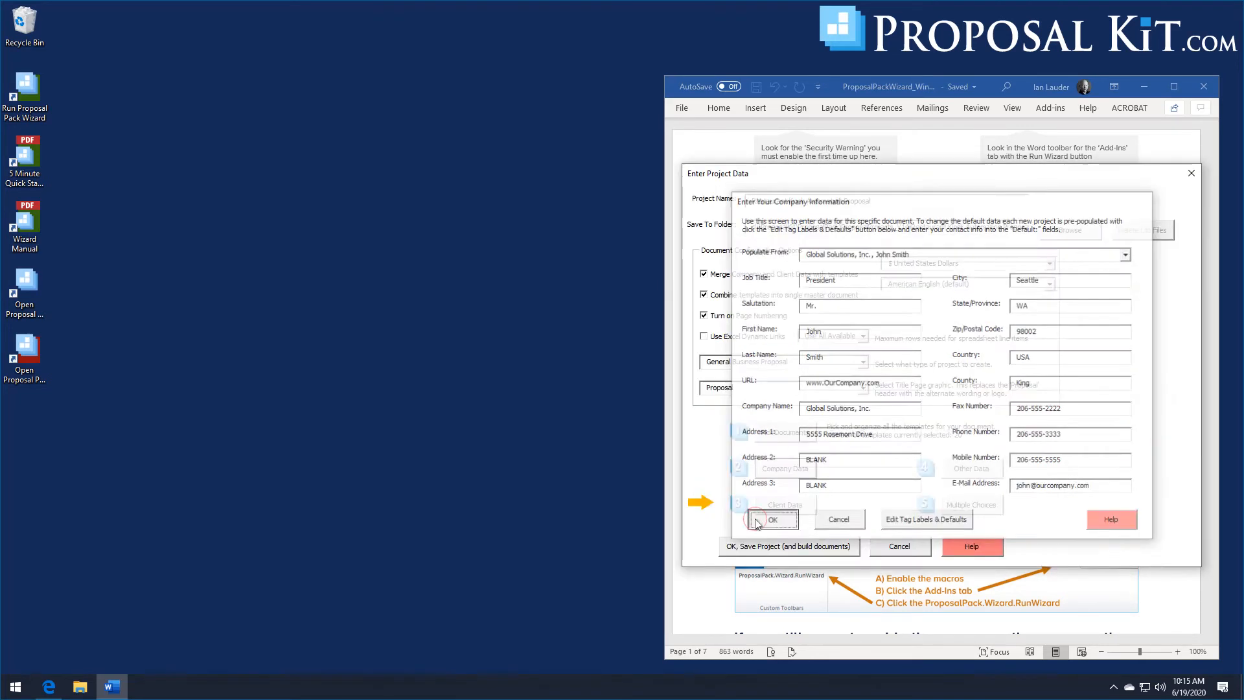
left_click(795, 505)
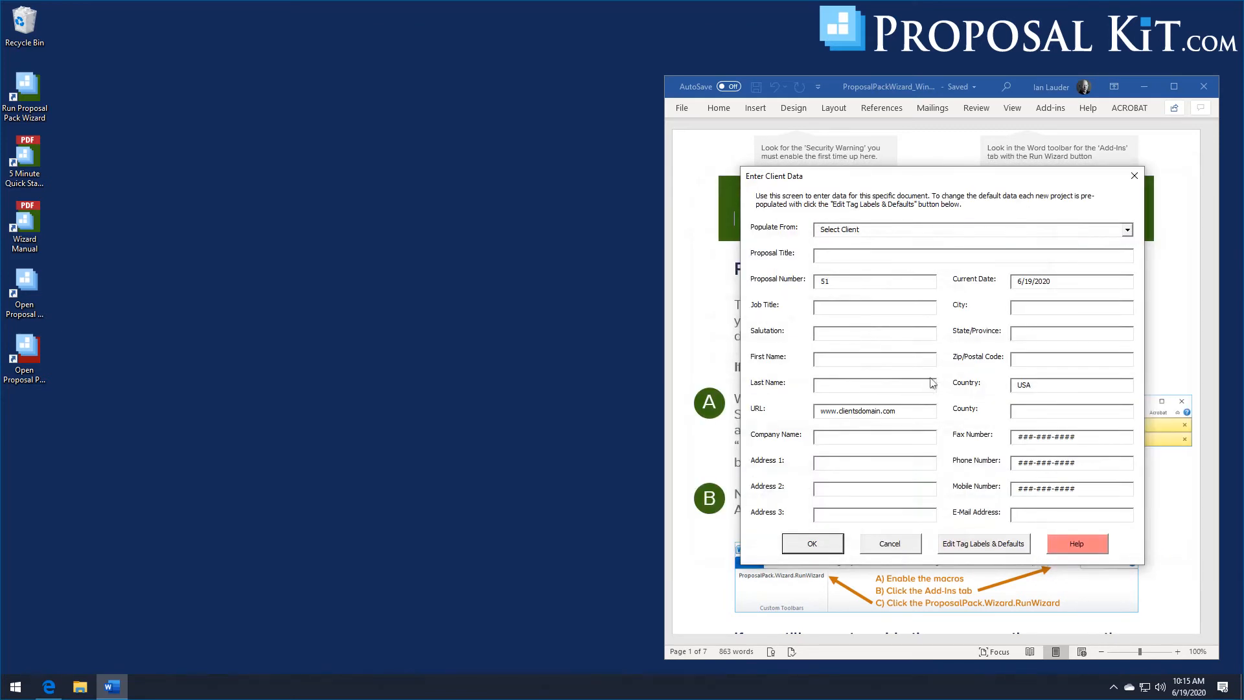
left_click(1127, 230)
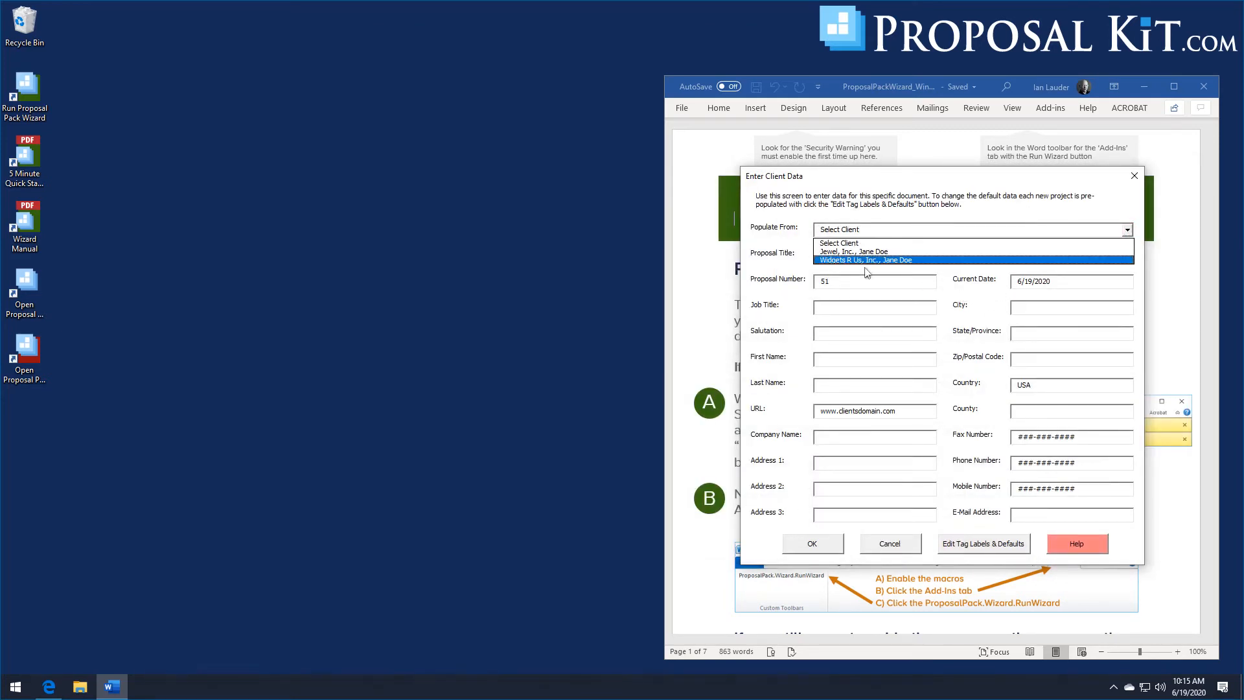
left_click(846, 255)
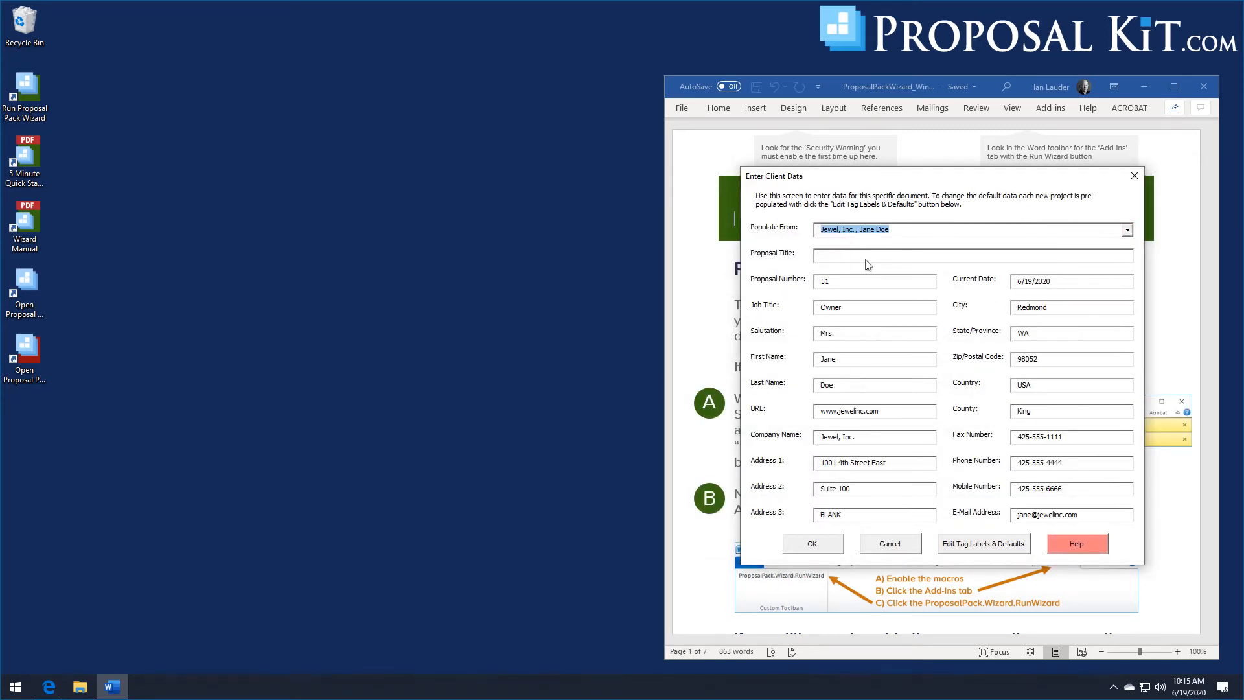
left_click(863, 257)
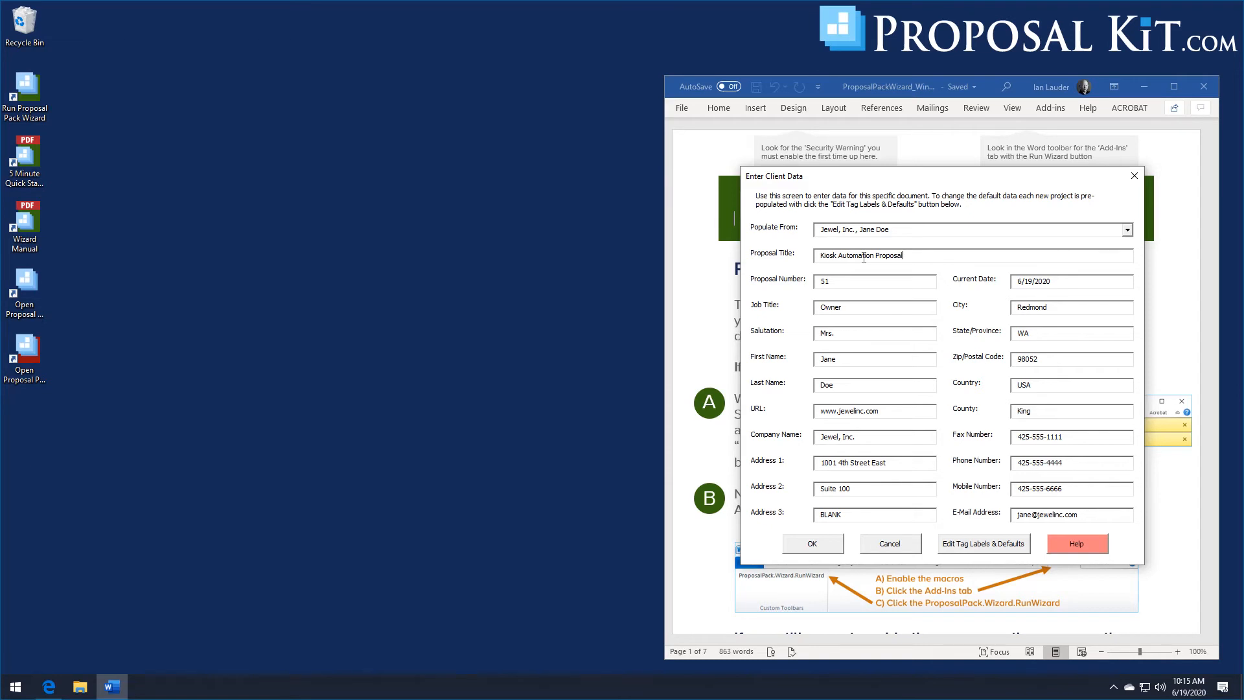
left_click(803, 547)
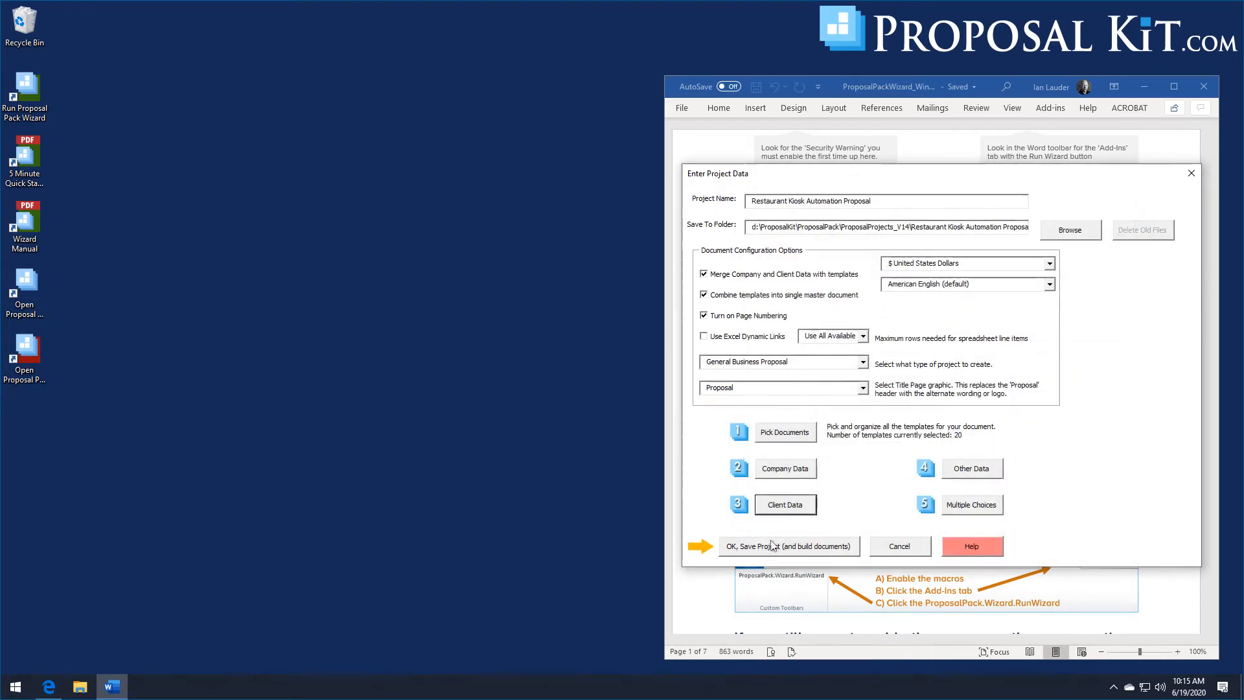
- Save the project and build its documents, then open them for editing
left_click(771, 547)
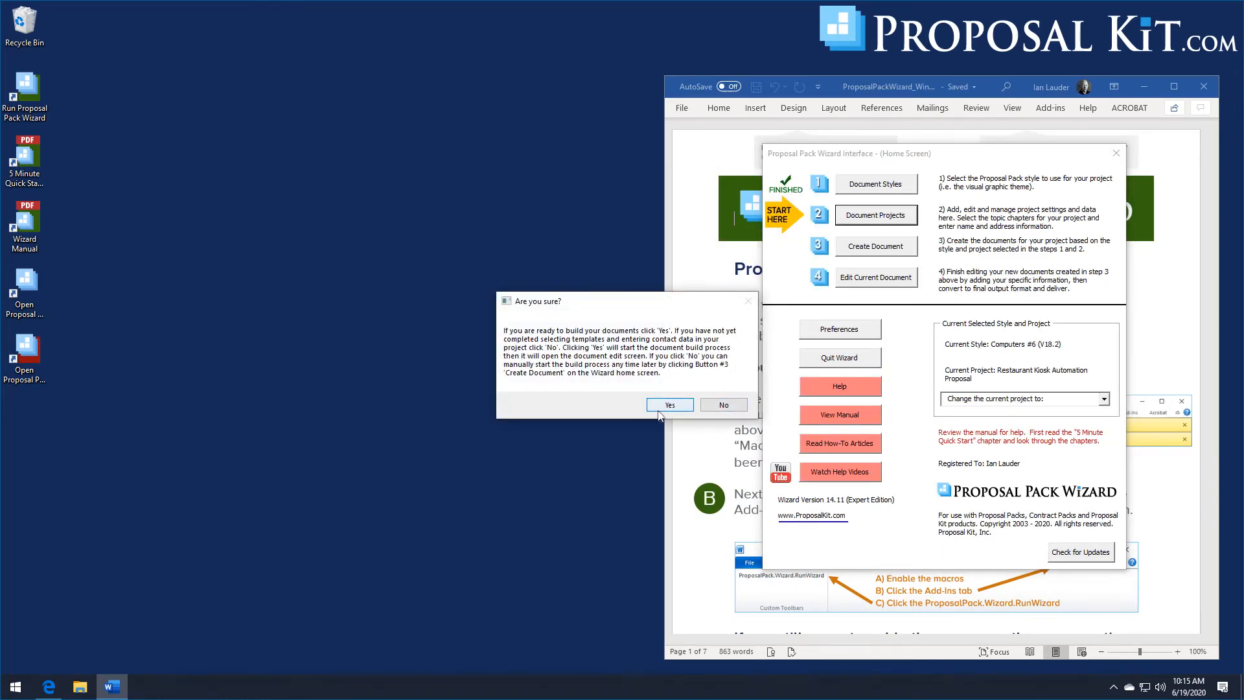
left_click(658, 410)
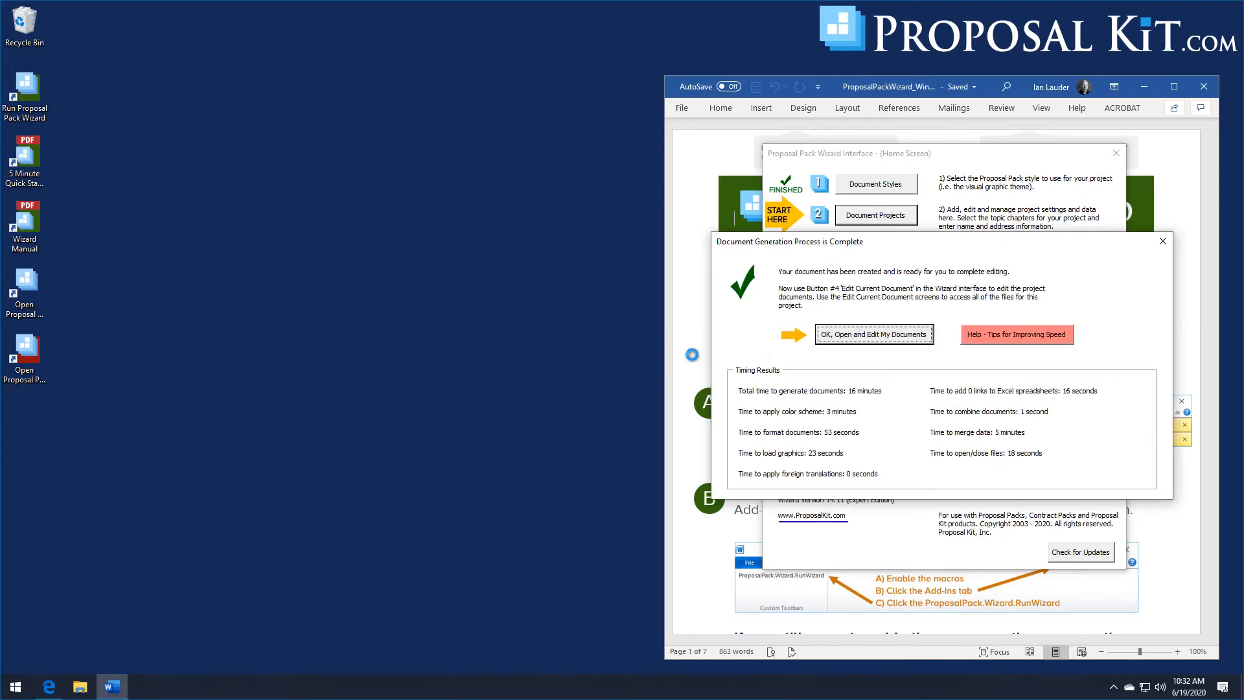
left_click(862, 336)
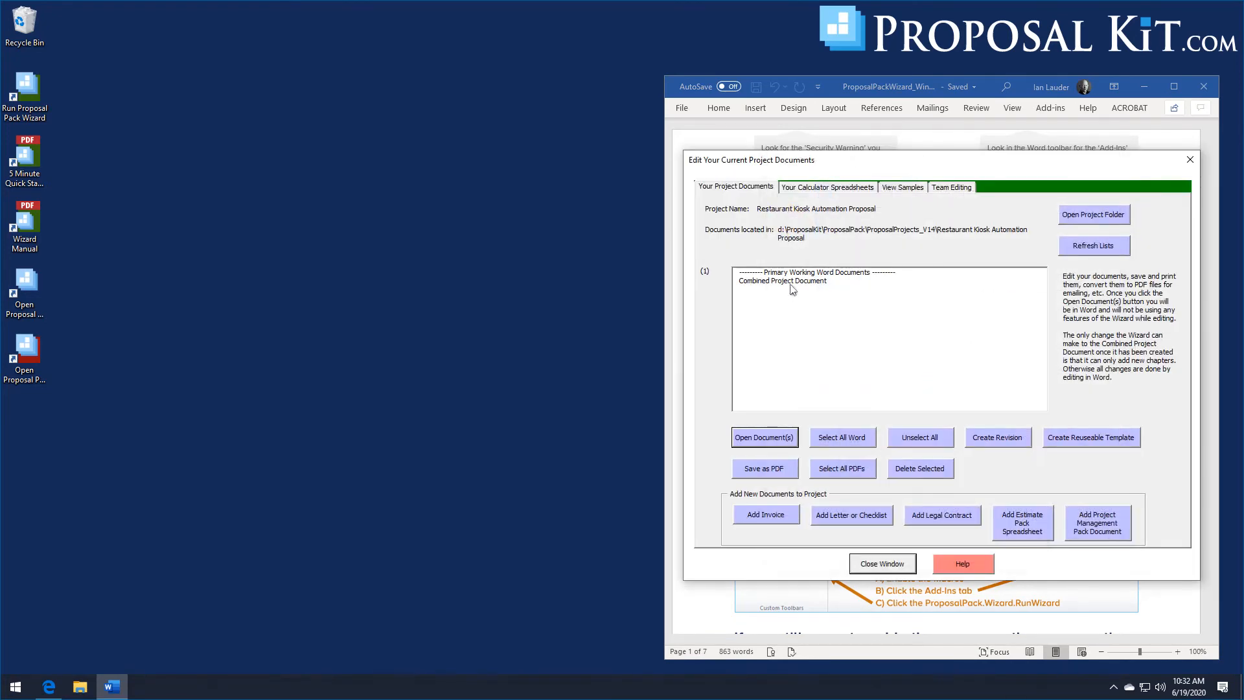
- Open the Combined Project Document, scroll through it from the cover letter to the back page, then close it and the editing window
left_click(787, 280)
left_click(774, 438)
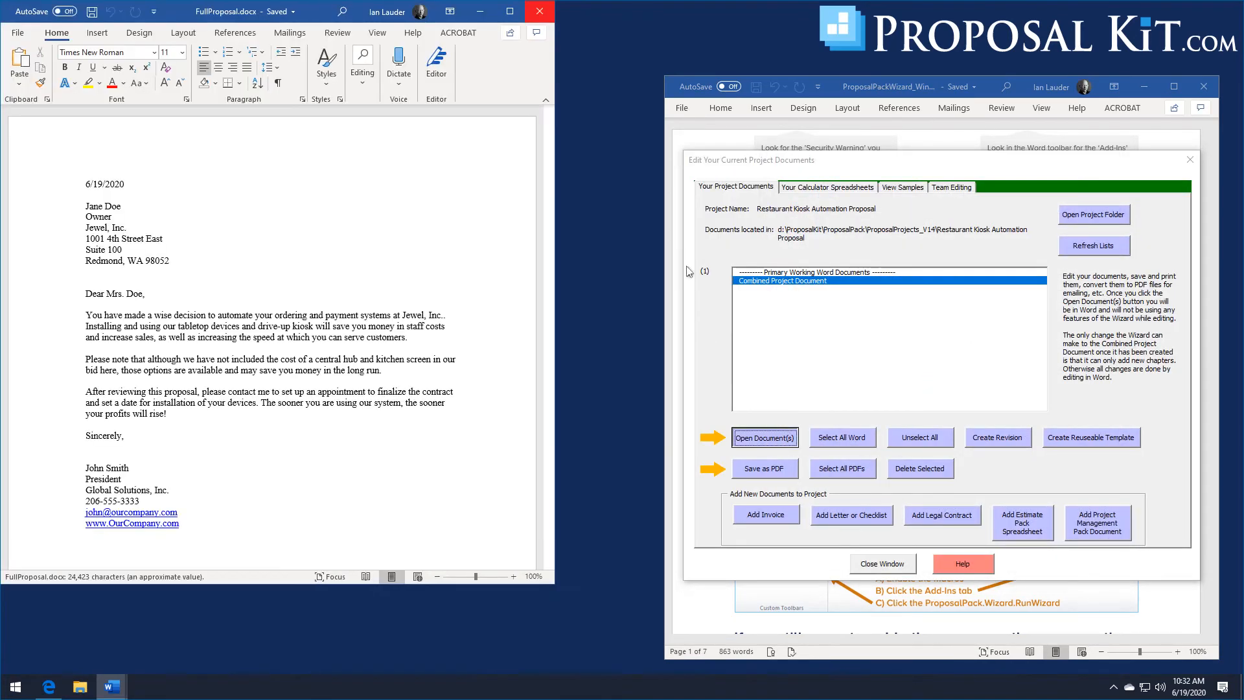
left_click_drag(318, 13, 419, 24)
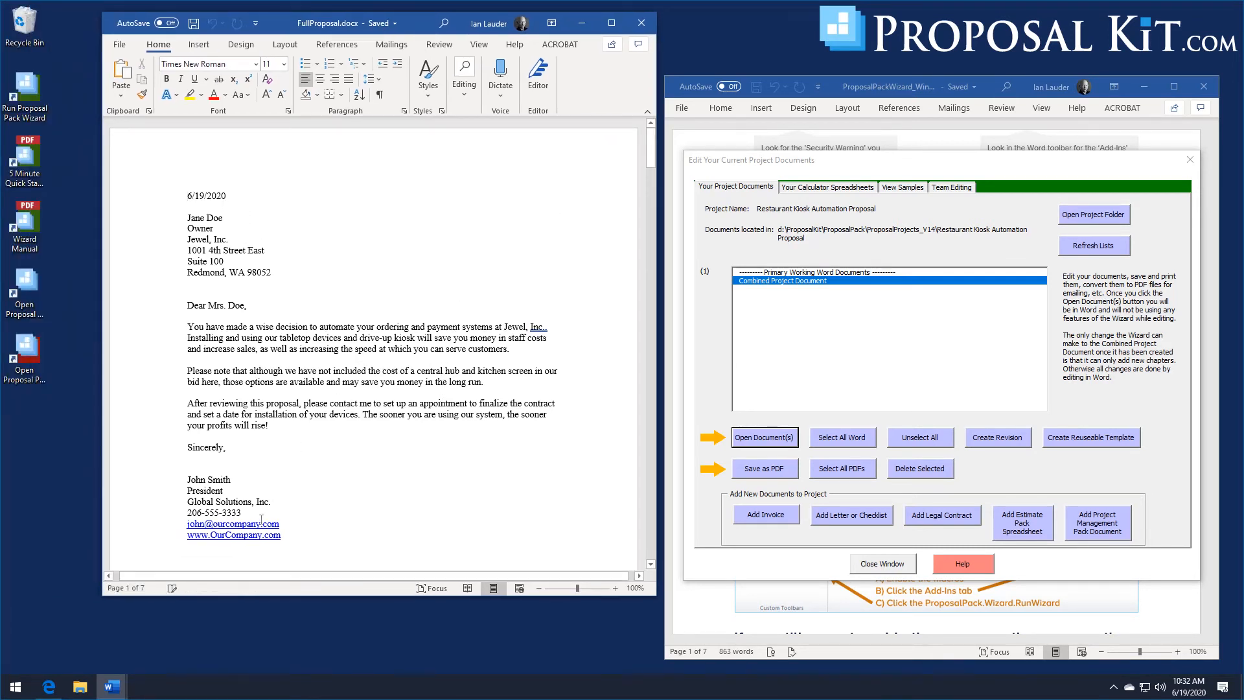
left_click_drag(292, 596, 295, 658)
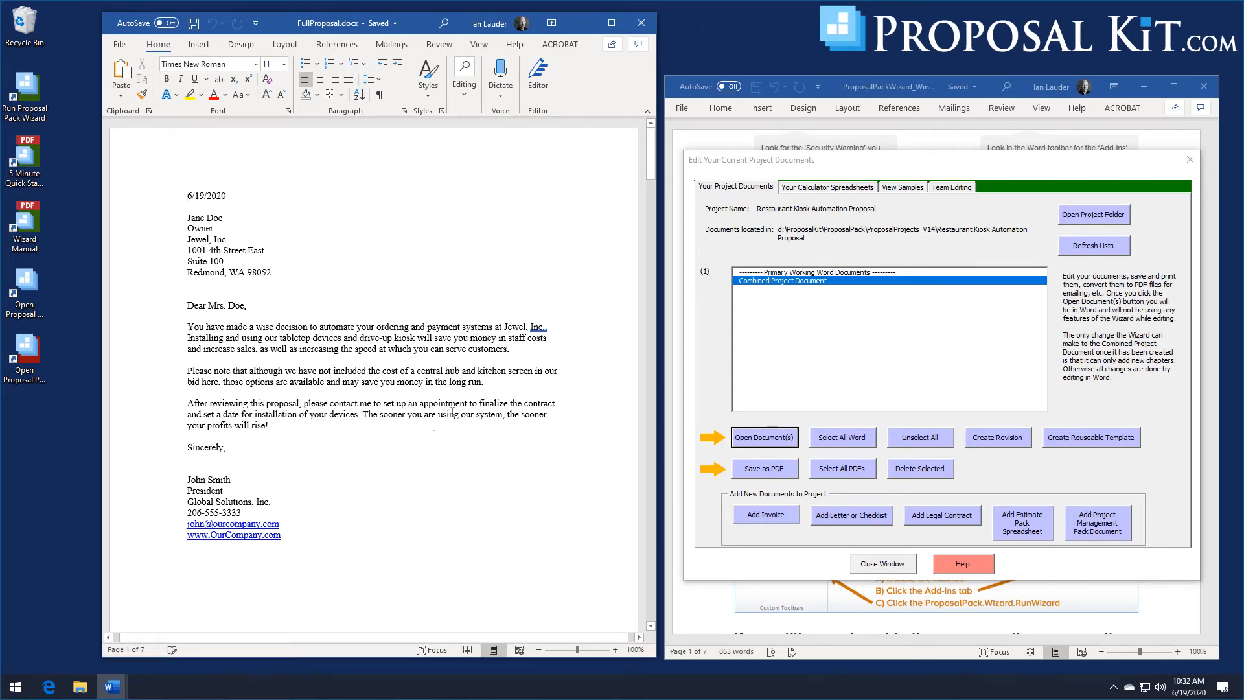
left_click_drag(647, 144, 661, 632)
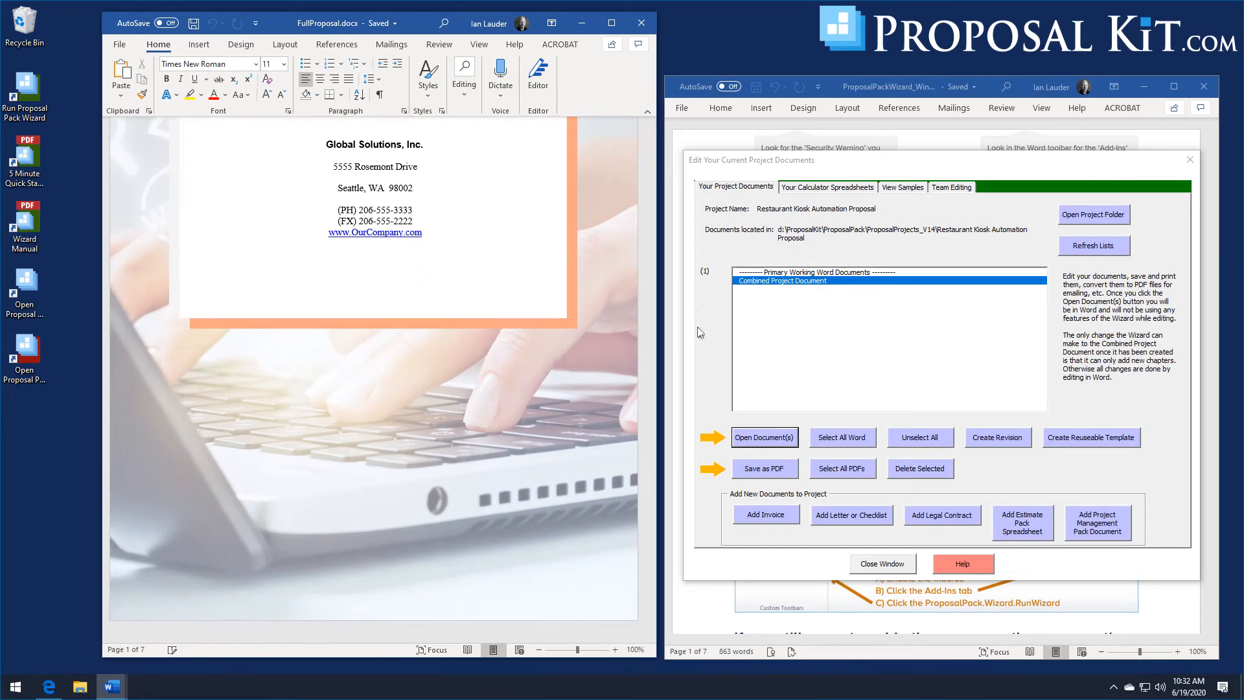
left_click(651, 30)
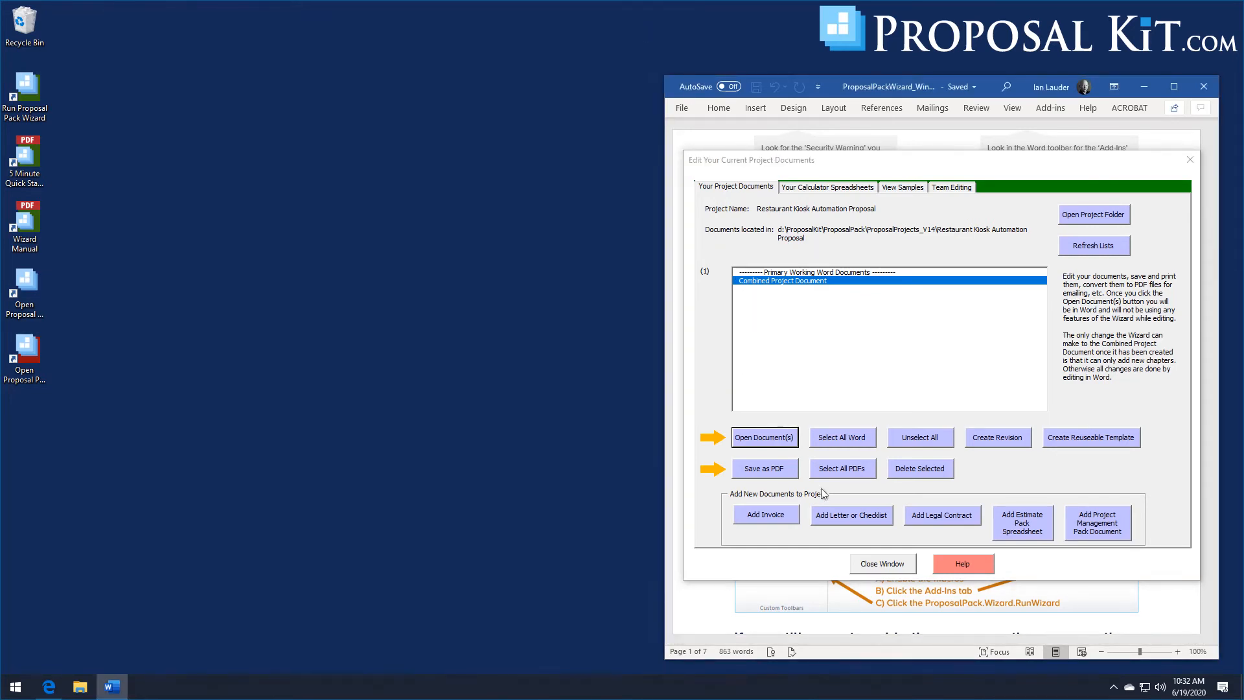
left_click(872, 564)
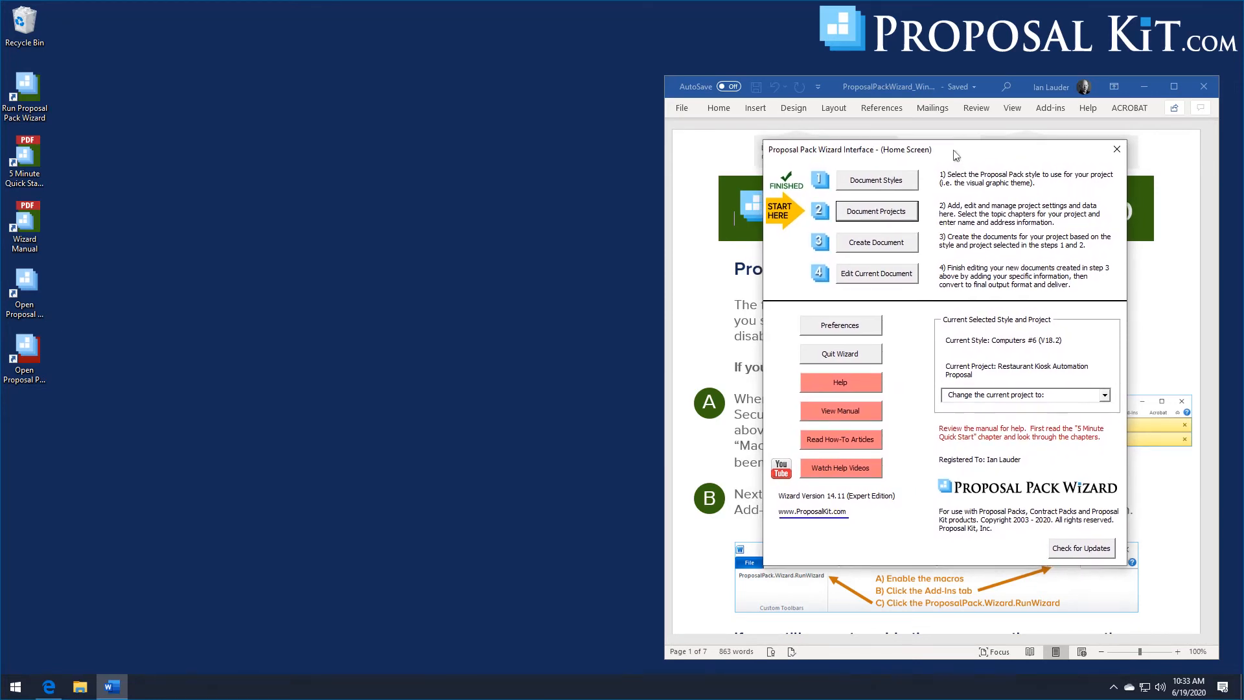
- Change the Proposal Pack document style to Agriculture #5 (V18.2)
left_click(890, 187)
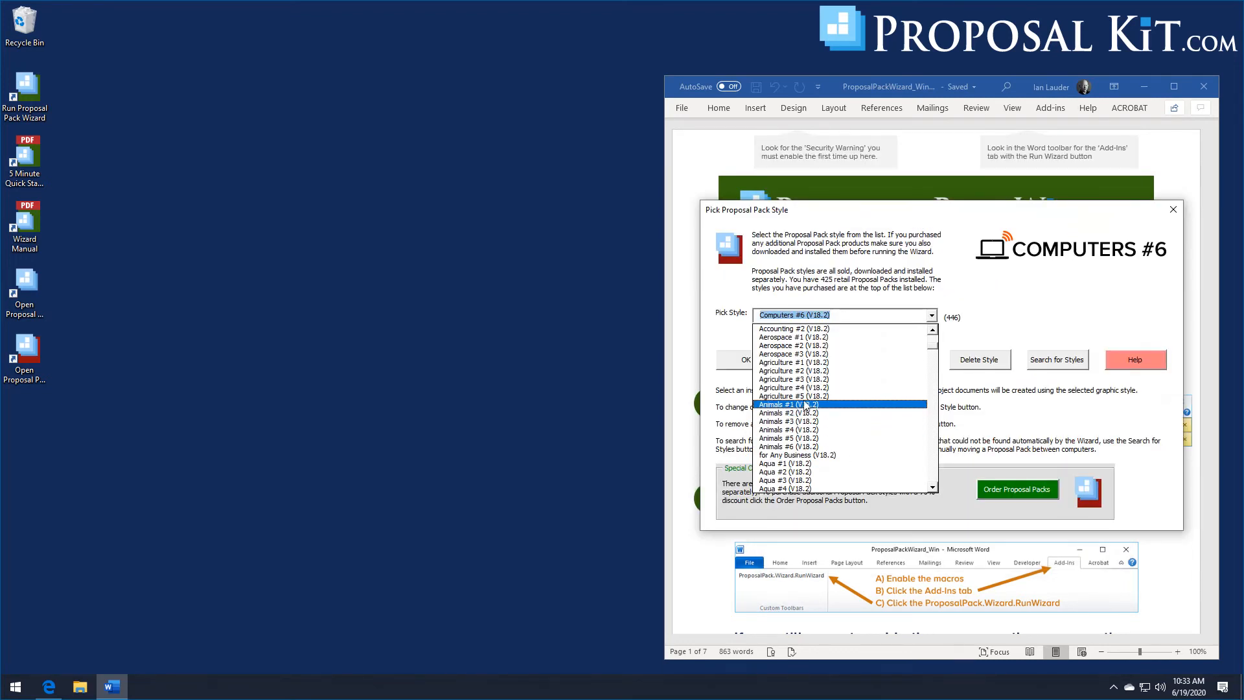
left_click(807, 396)
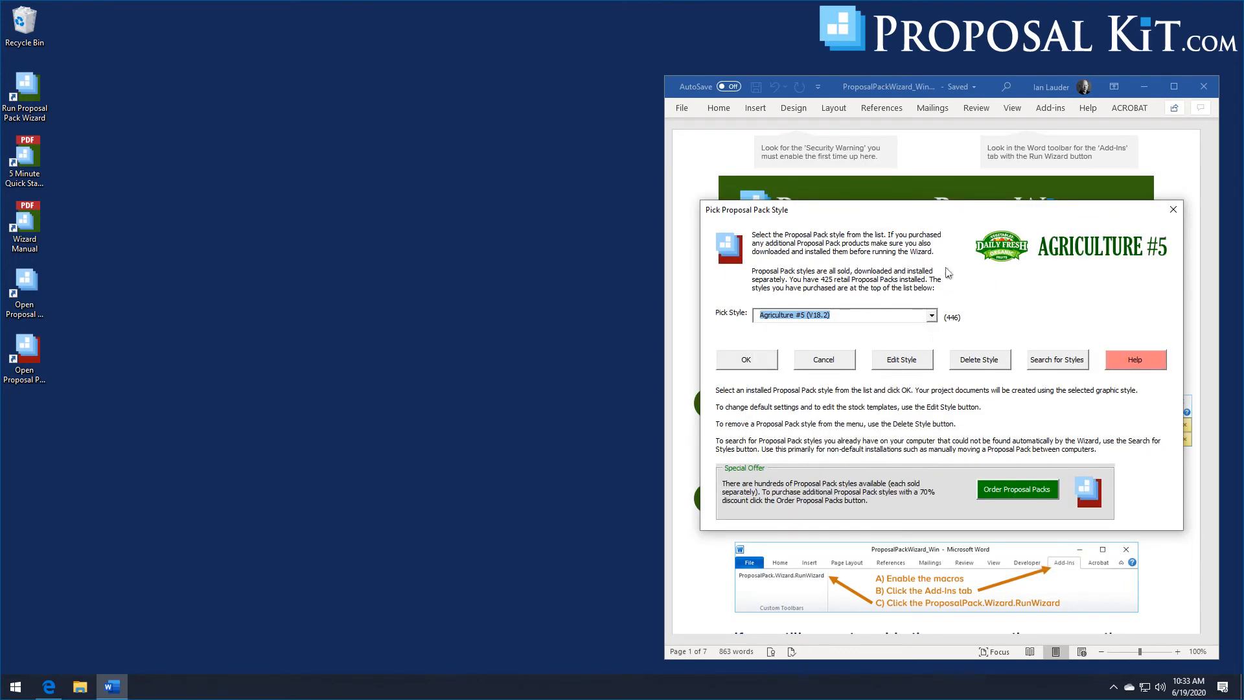
left_click(755, 362)
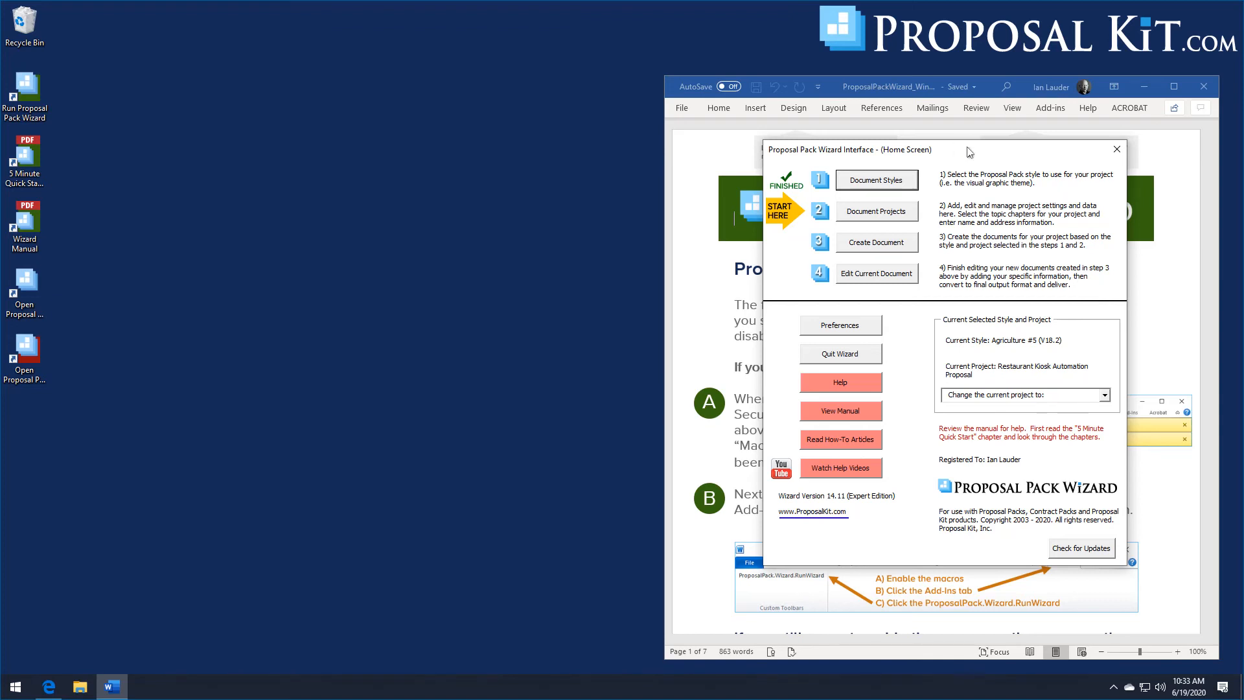
- Add a new project, open its document picker, and search the Quick Start import lists for food
left_click_drag(968, 150, 970, 152)
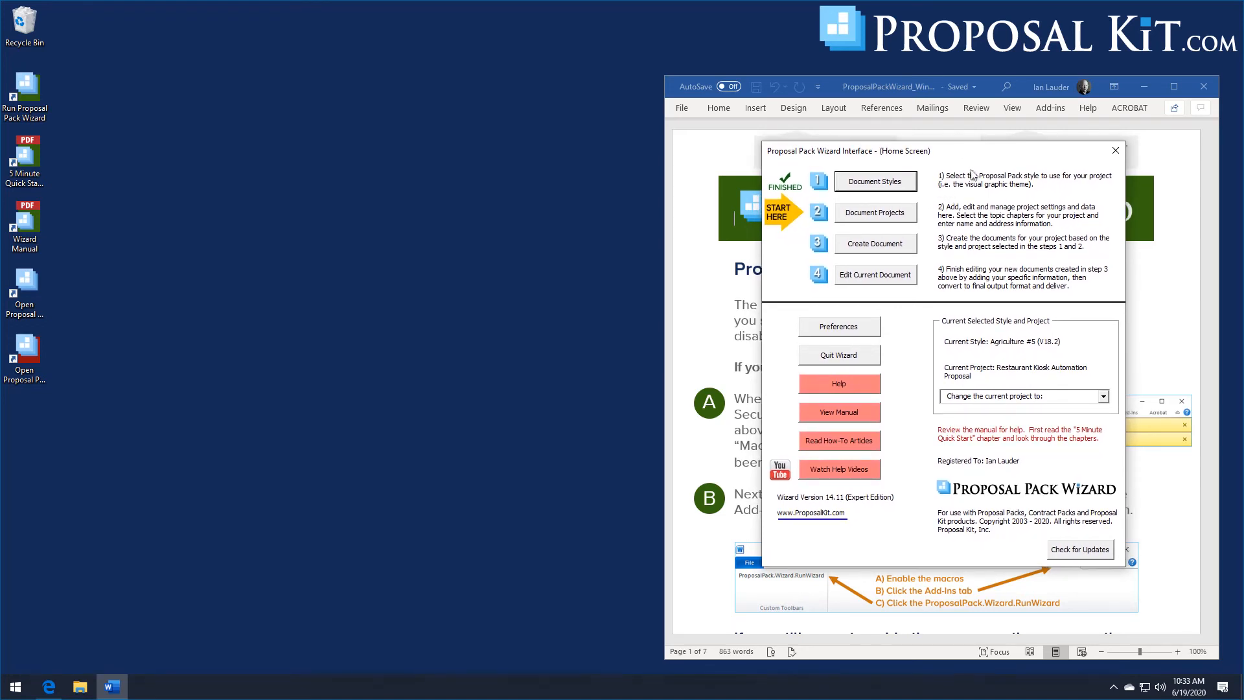
left_click(886, 217)
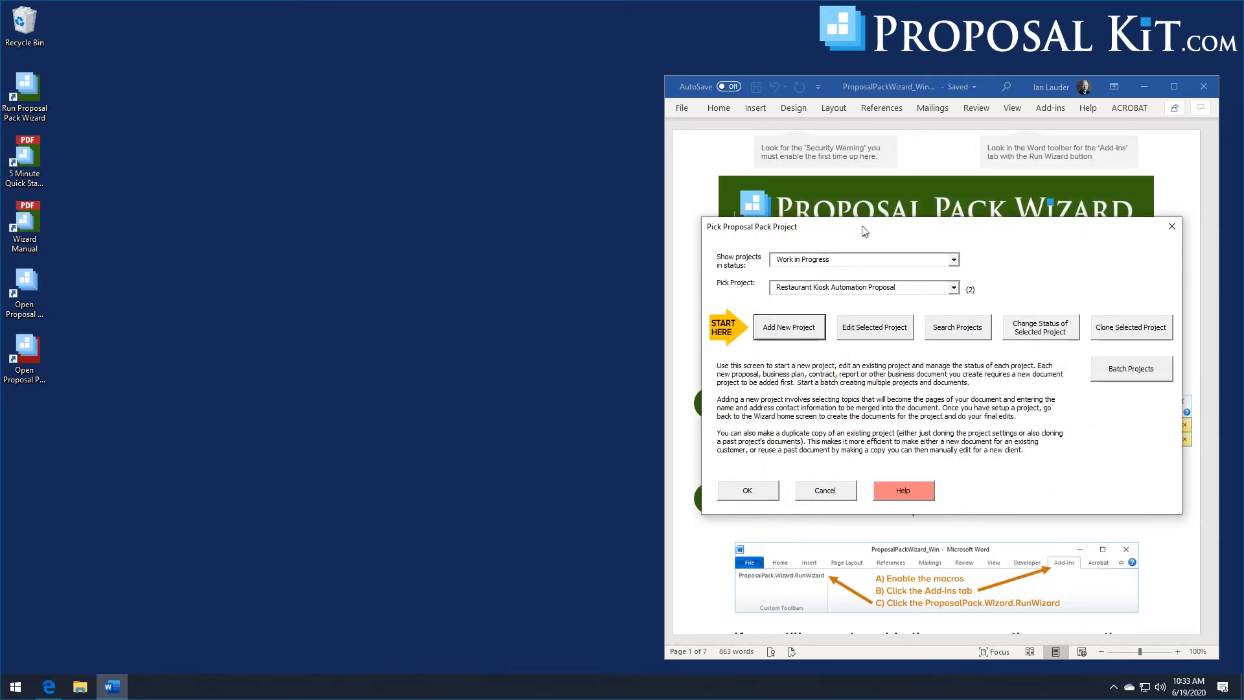
left_click(801, 328)
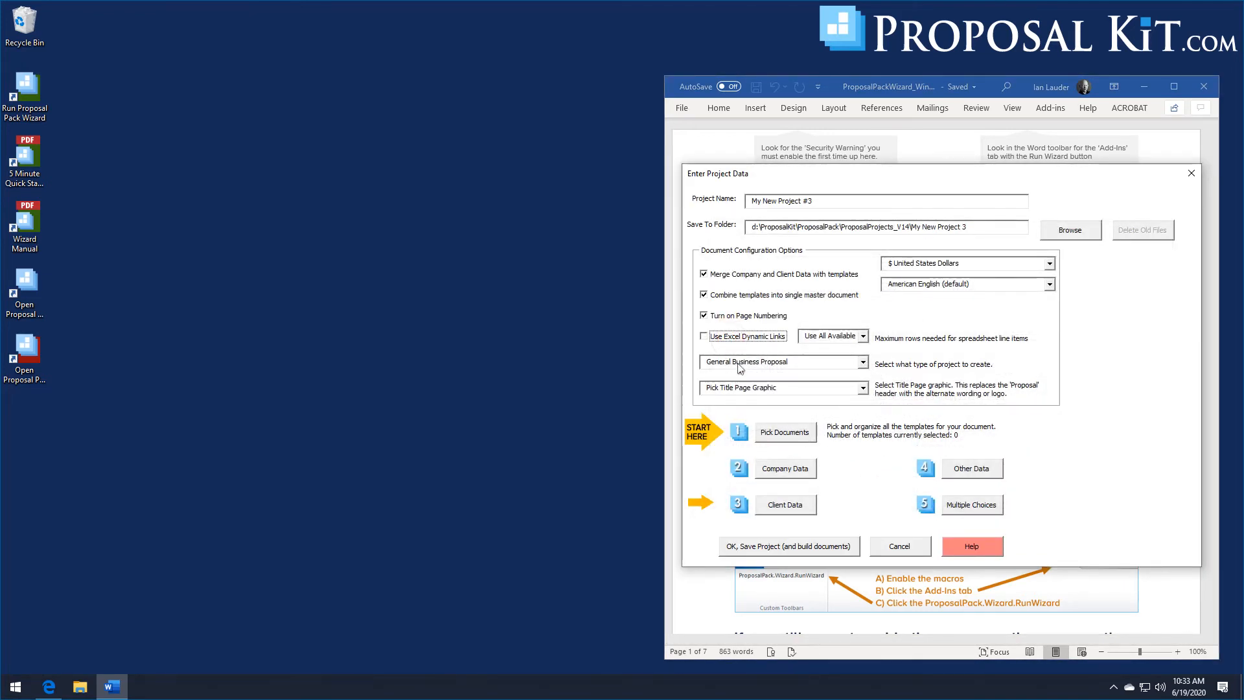
left_click(807, 439)
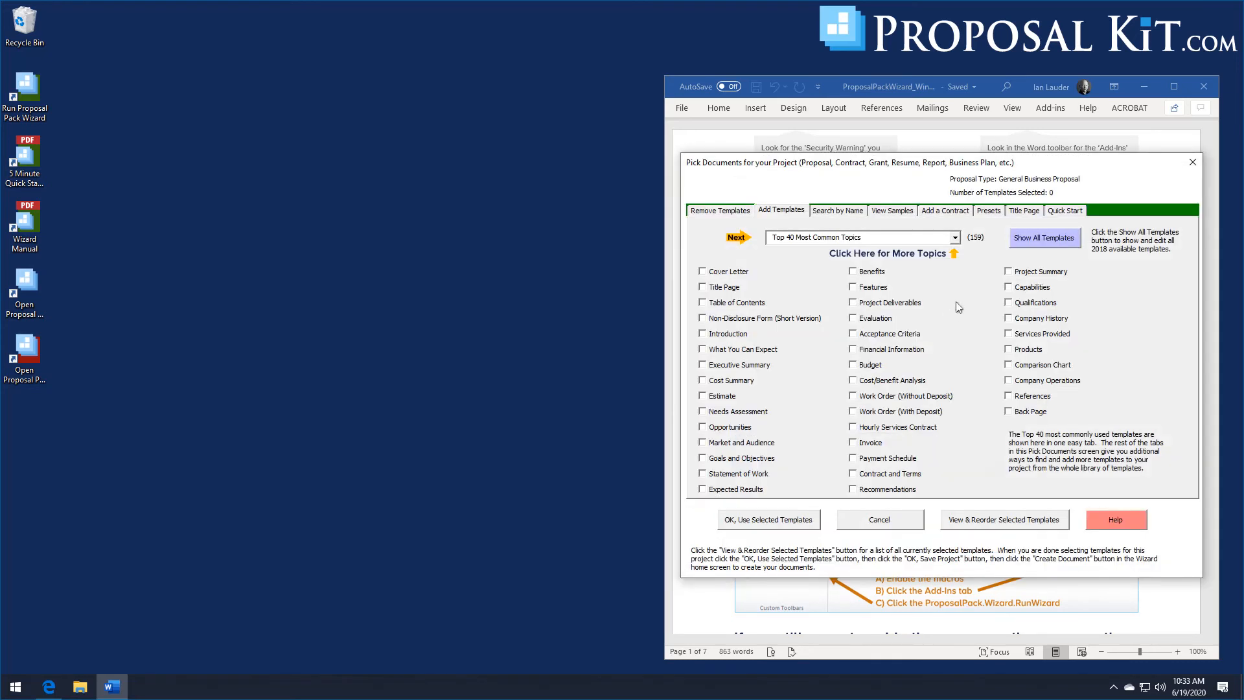
left_click(1057, 210)
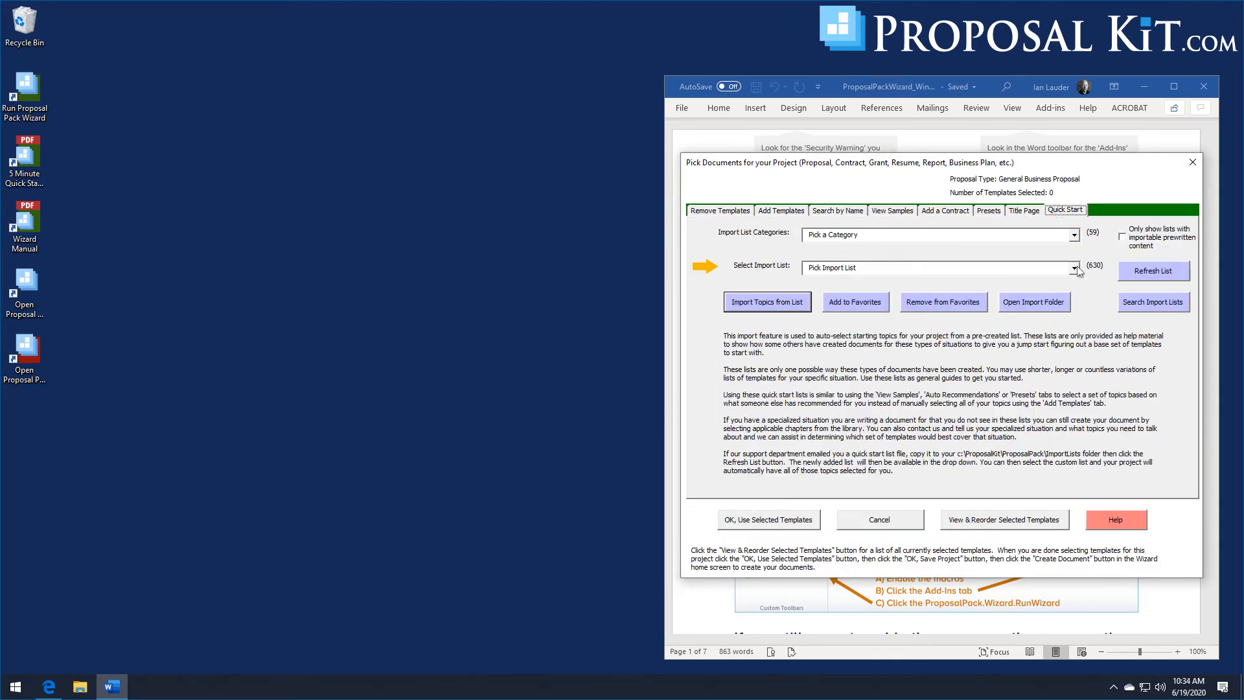
left_click(1142, 305)
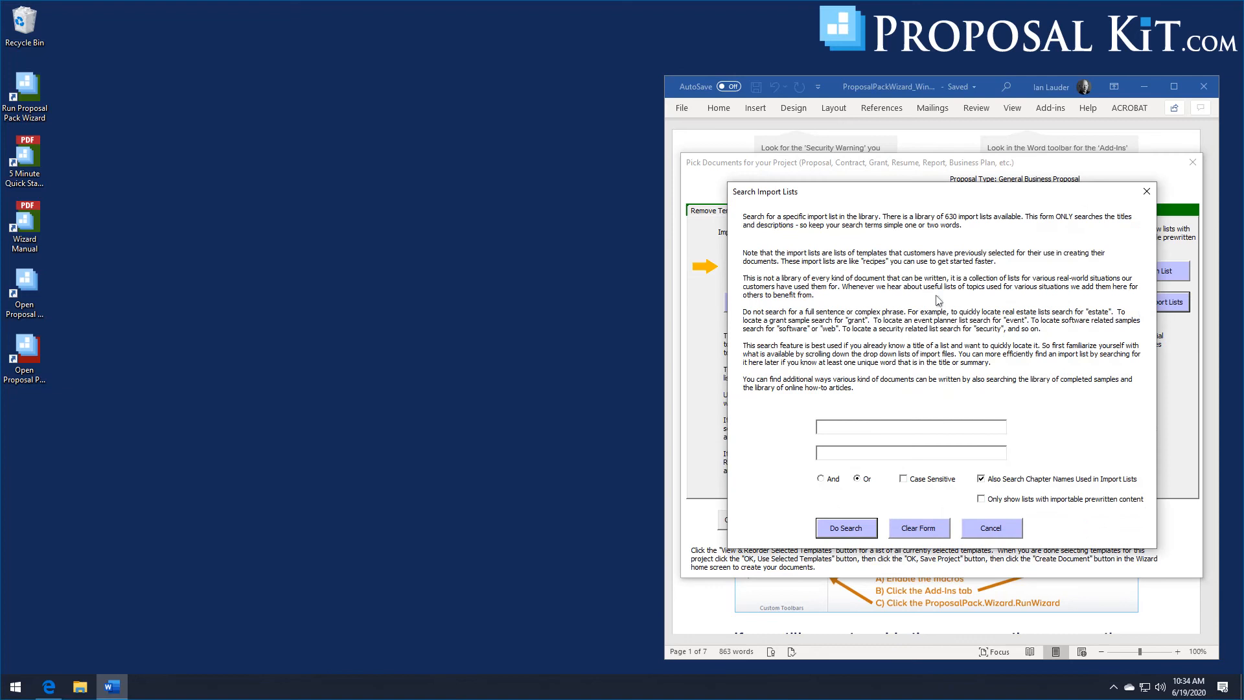
left_click(912, 424)
type("food")
left_click(858, 528)
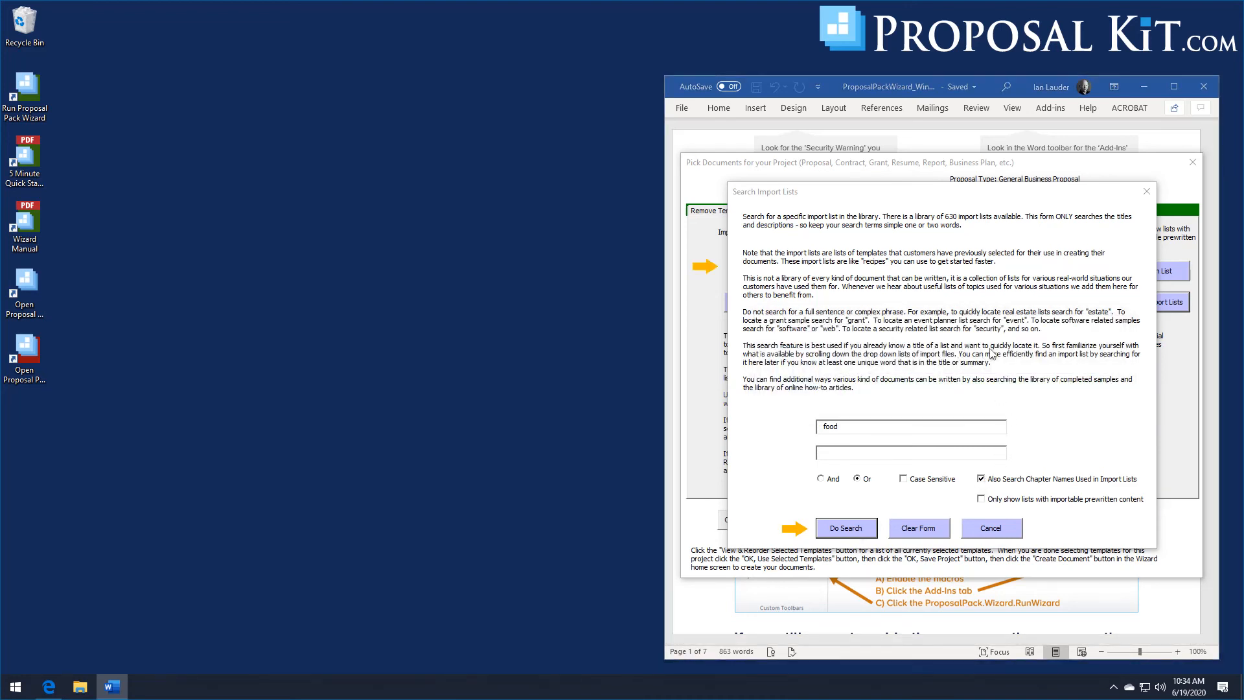
- Import the Product Sales Proposal (Short) list including its pre-written sample content, and accept the selected templates
left_click(723, 397)
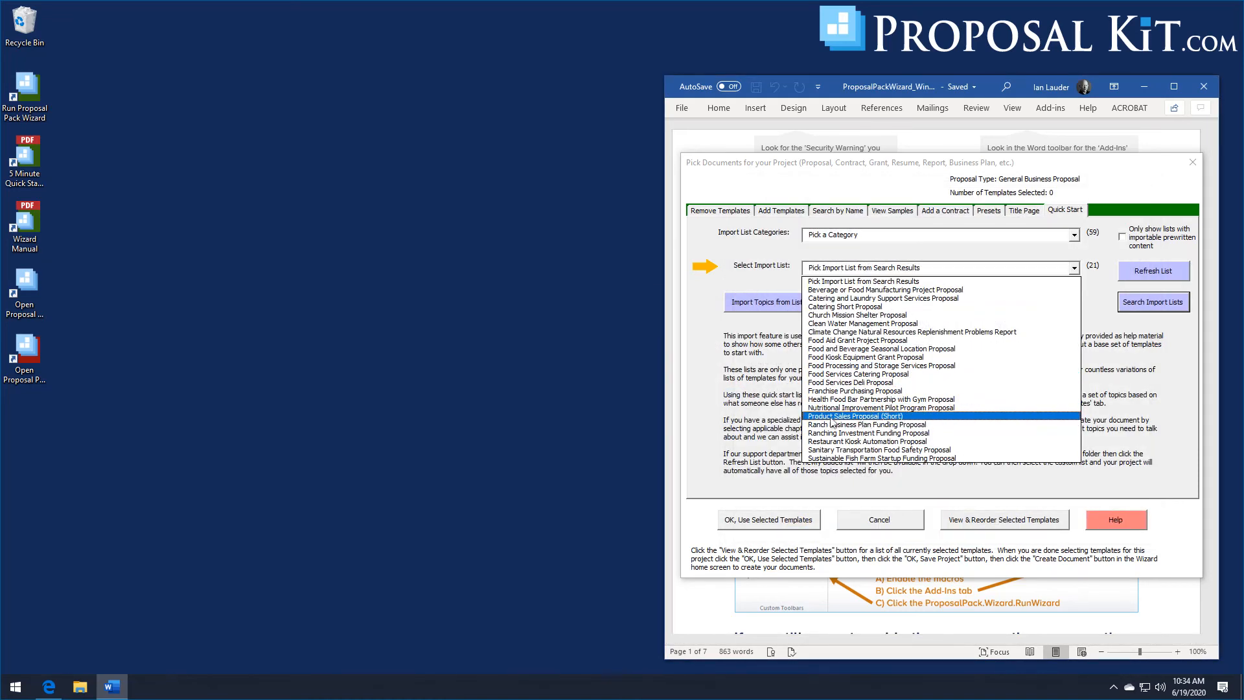
left_click(878, 418)
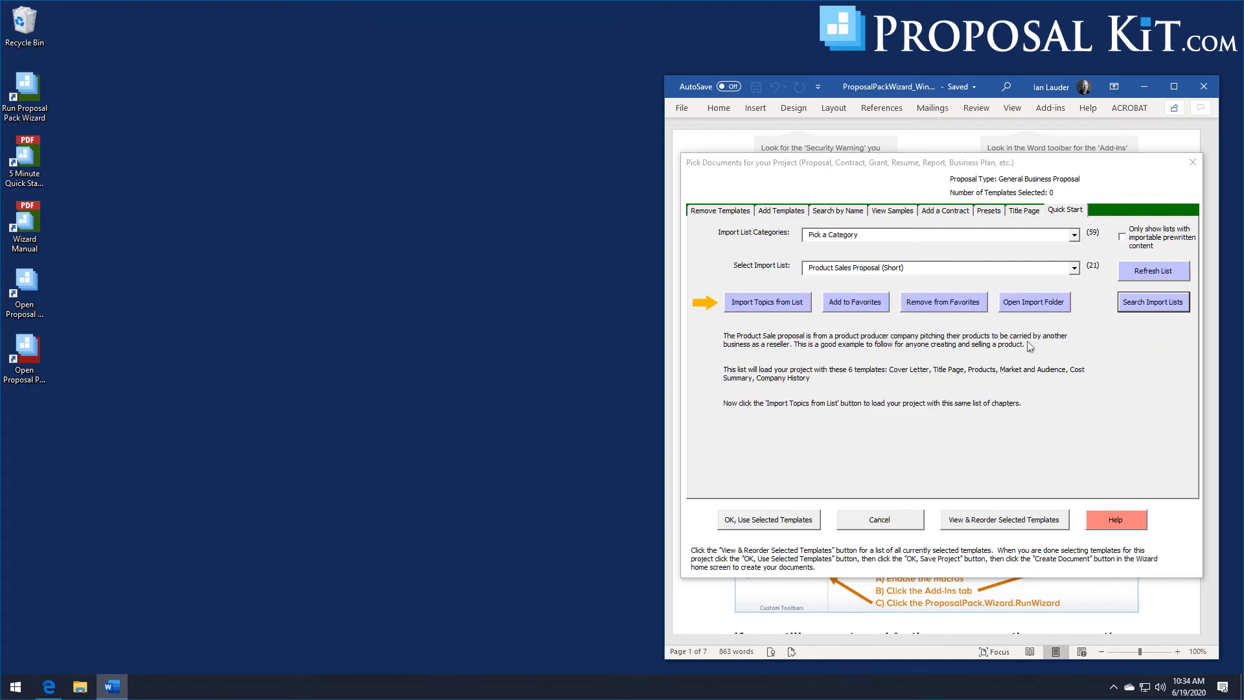
left_click(781, 301)
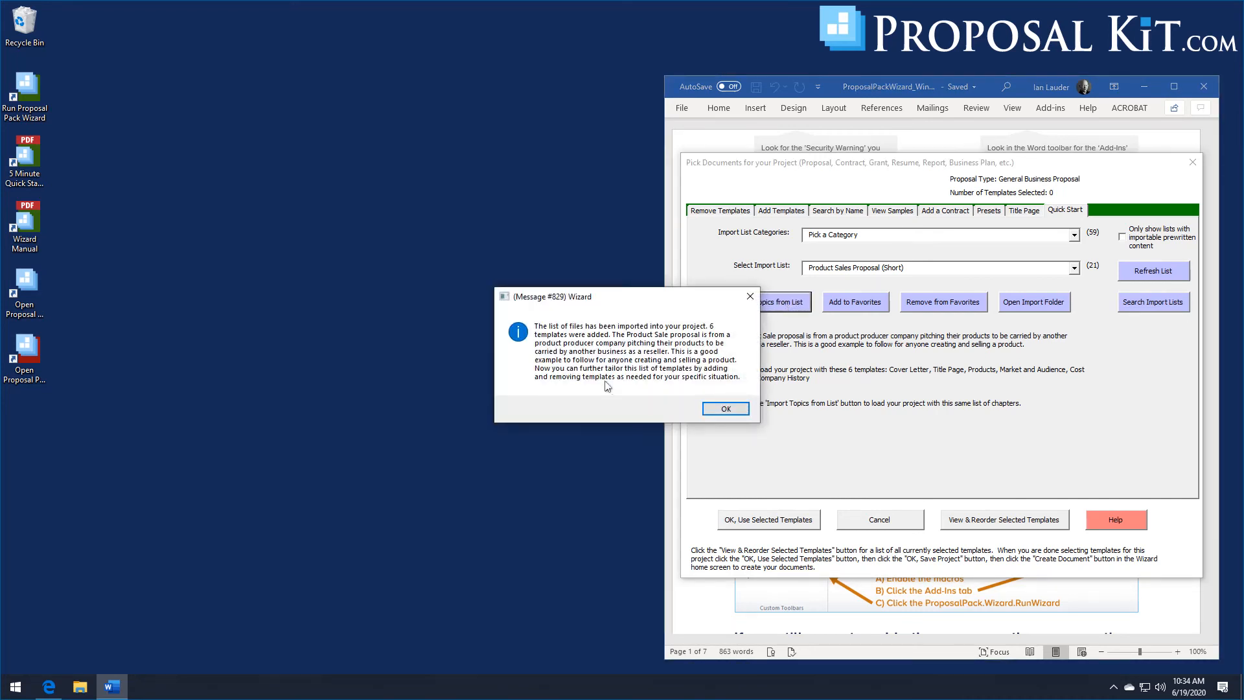
left_click(721, 407)
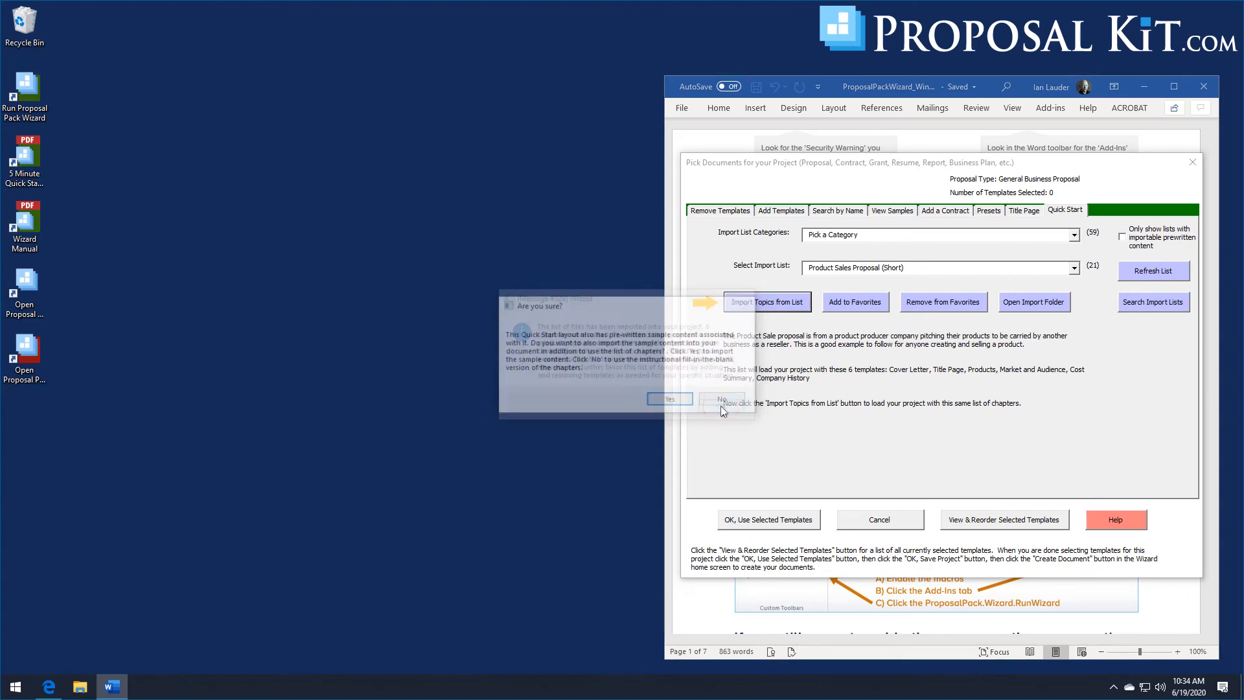
left_click(665, 404)
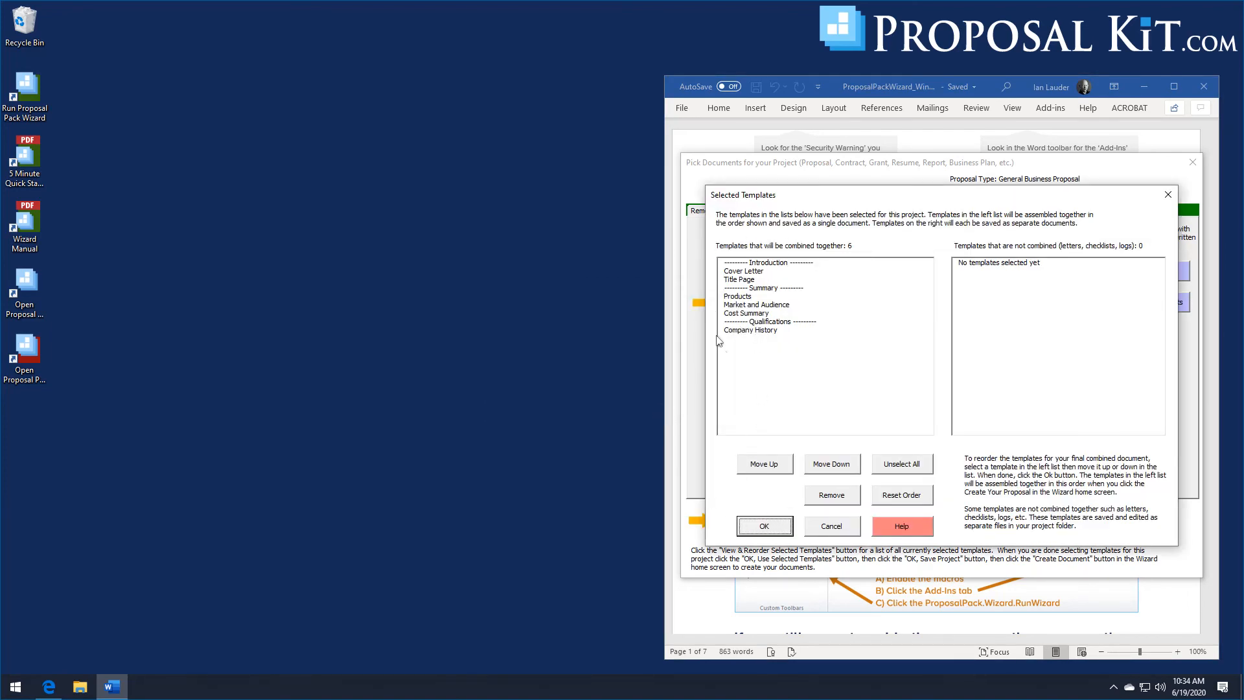
left_click(754, 534)
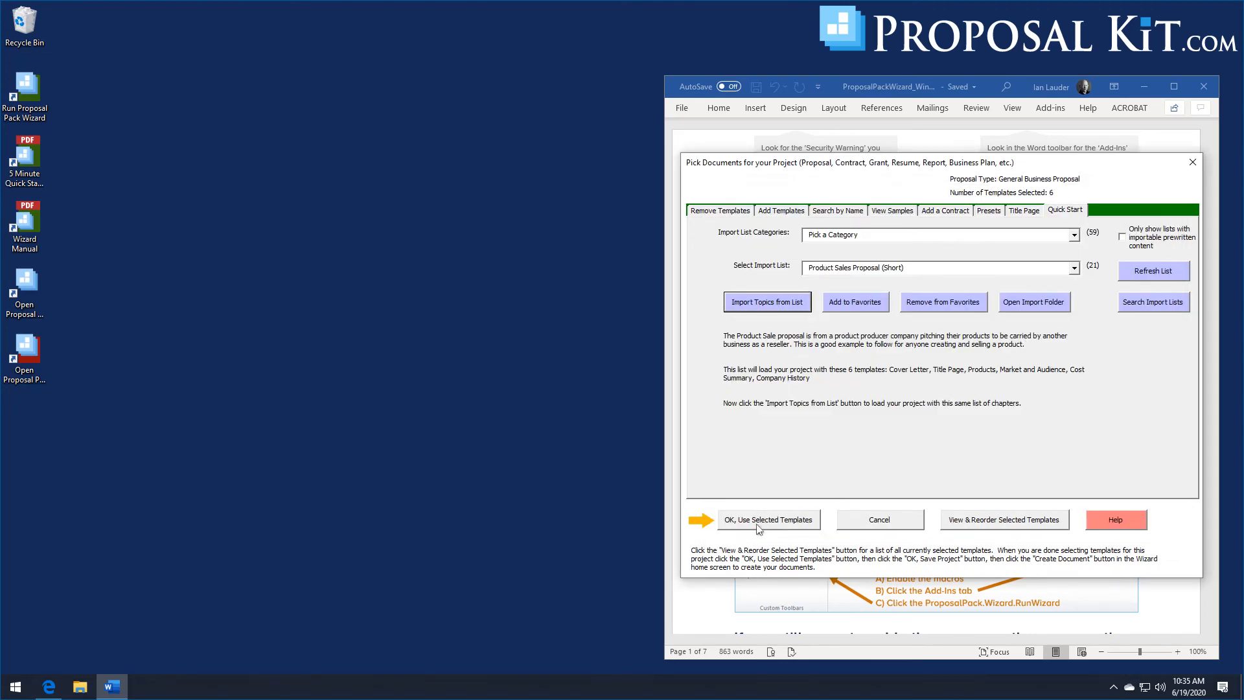
left_click(759, 526)
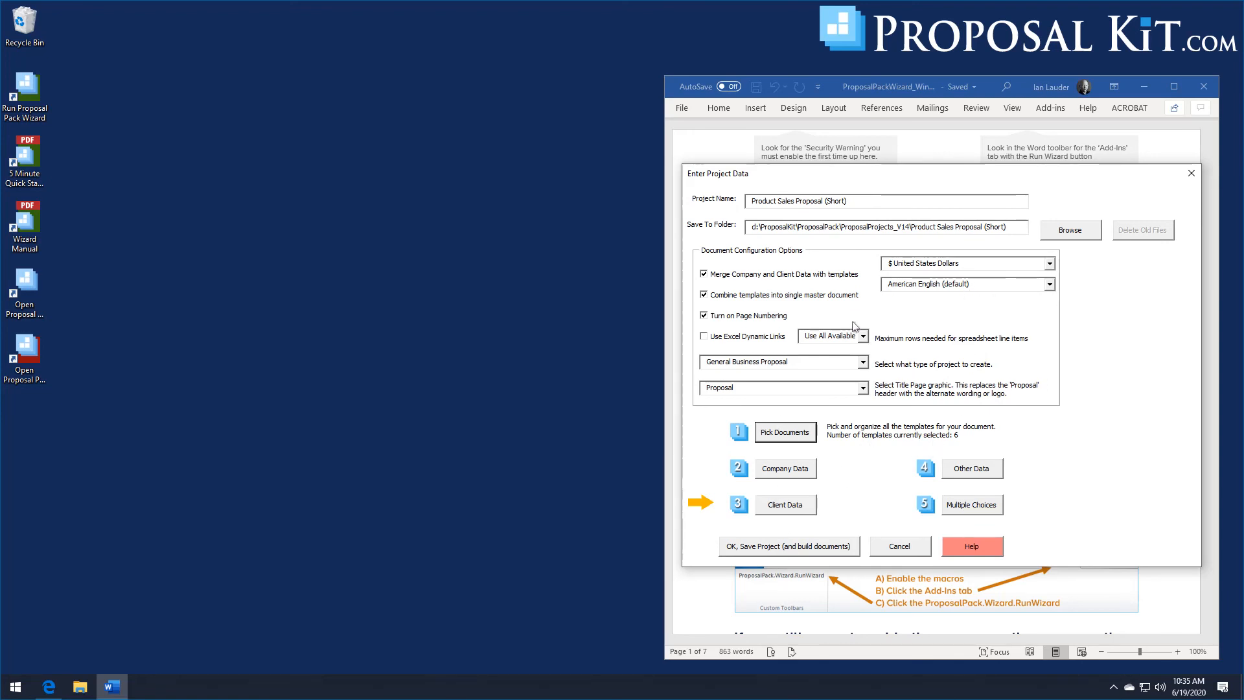
- Save the project, build its documents, and open them for editing
left_click(762, 552)
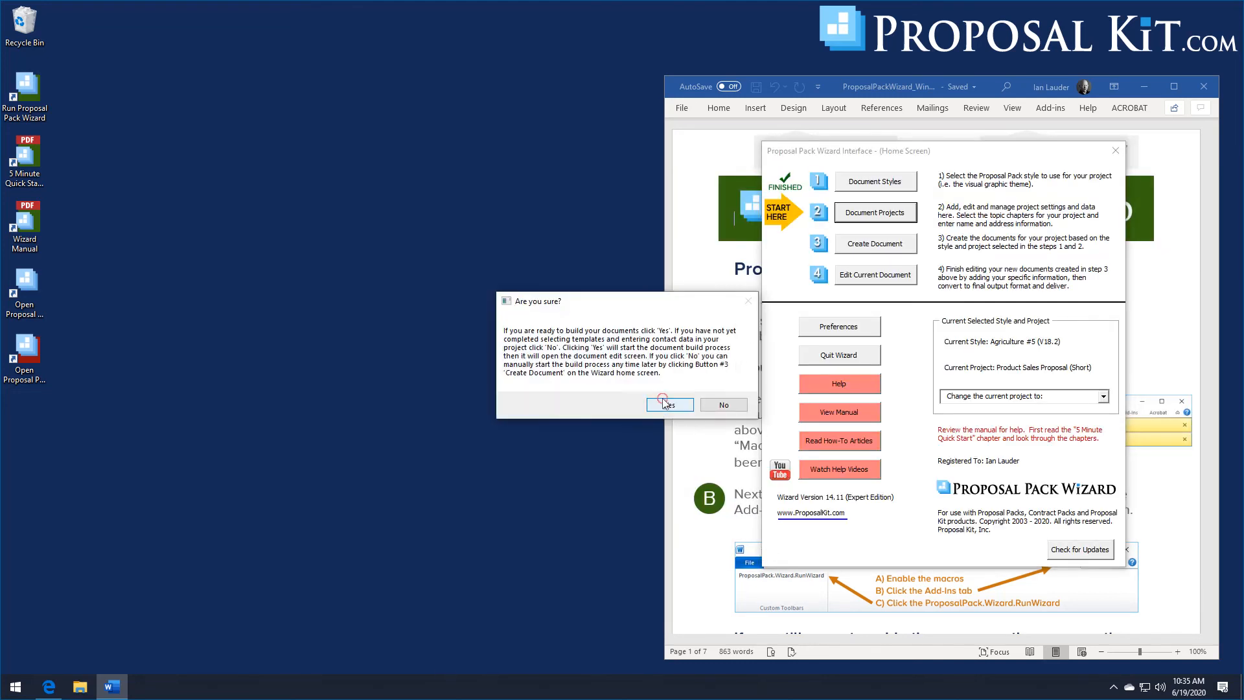
left_click(664, 403)
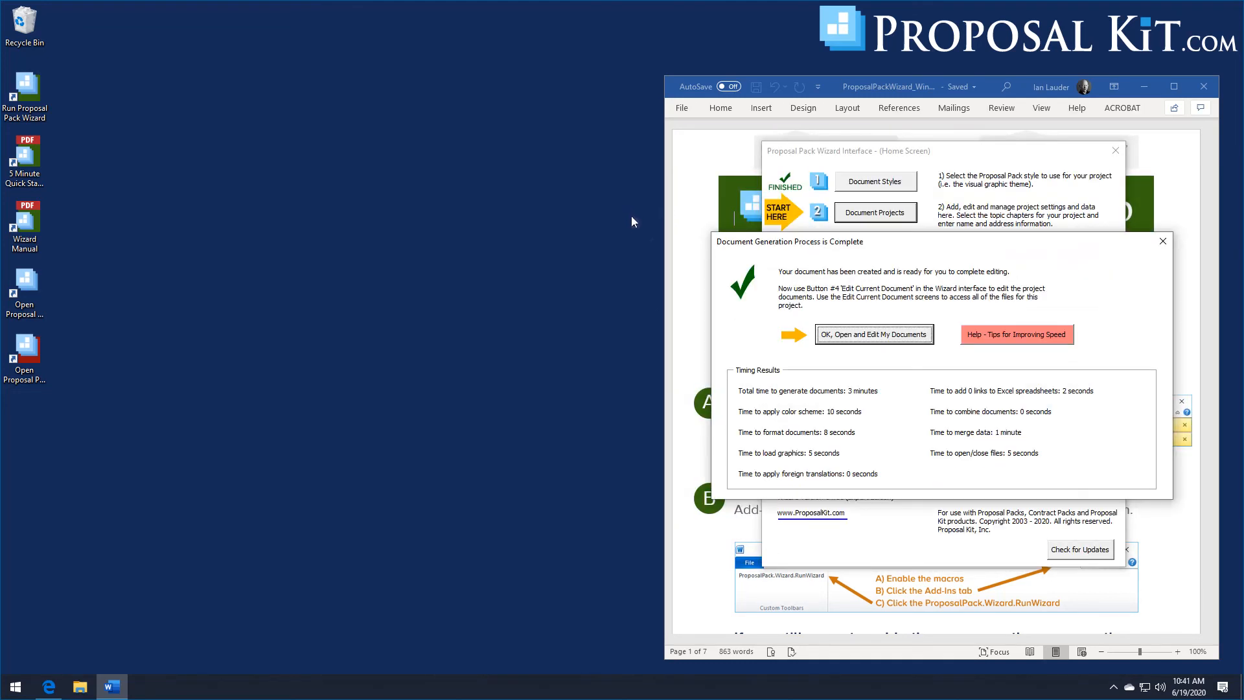
left_click(820, 333)
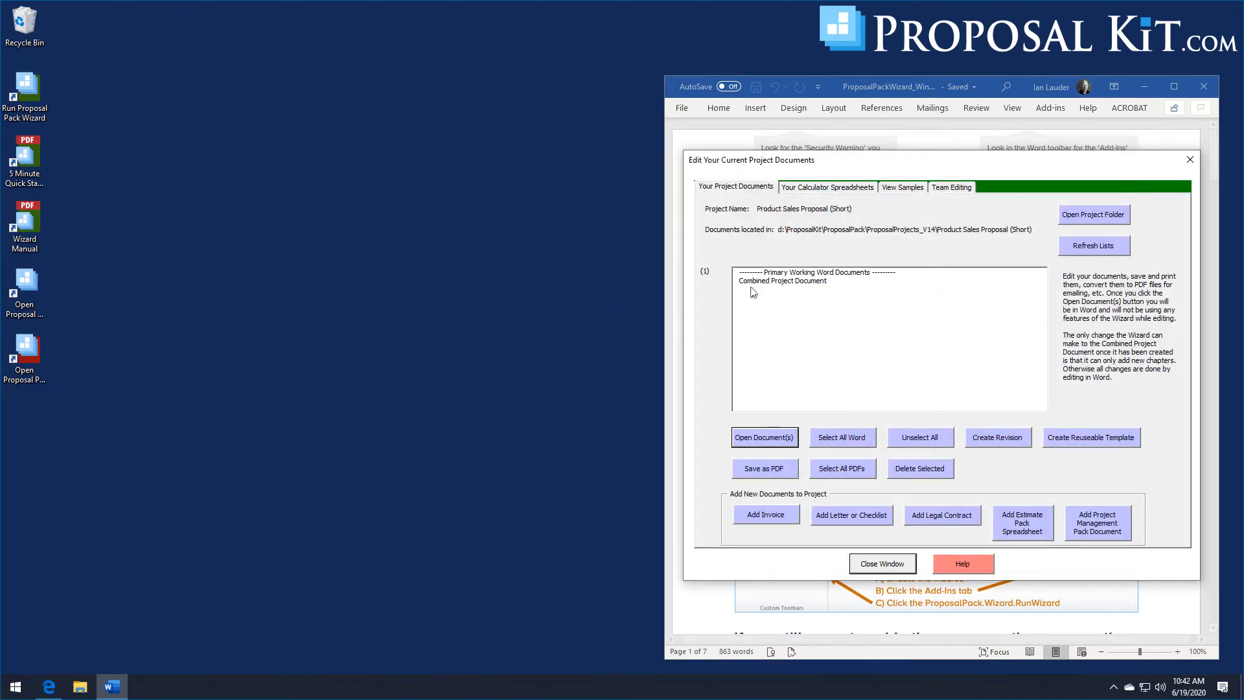
- Open the Combined Project Document, scroll through it, then close it and the editing window
left_click(755, 281)
left_click(764, 437)
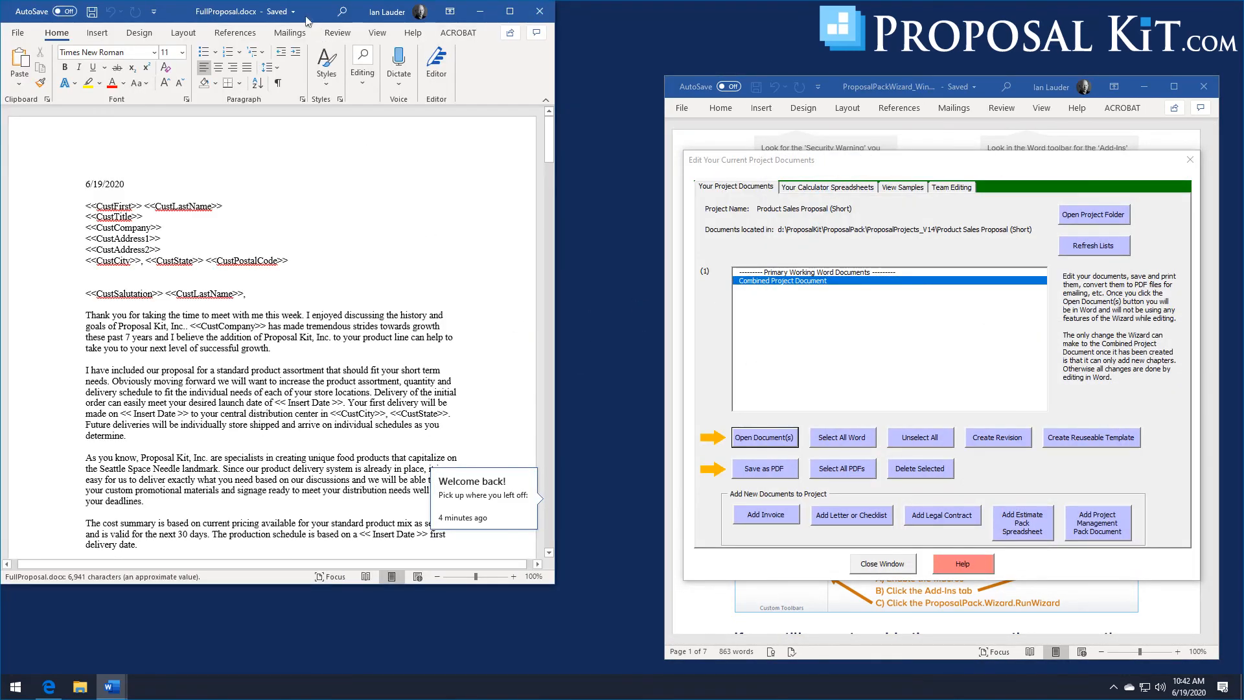
left_click_drag(337, 18, 441, 20)
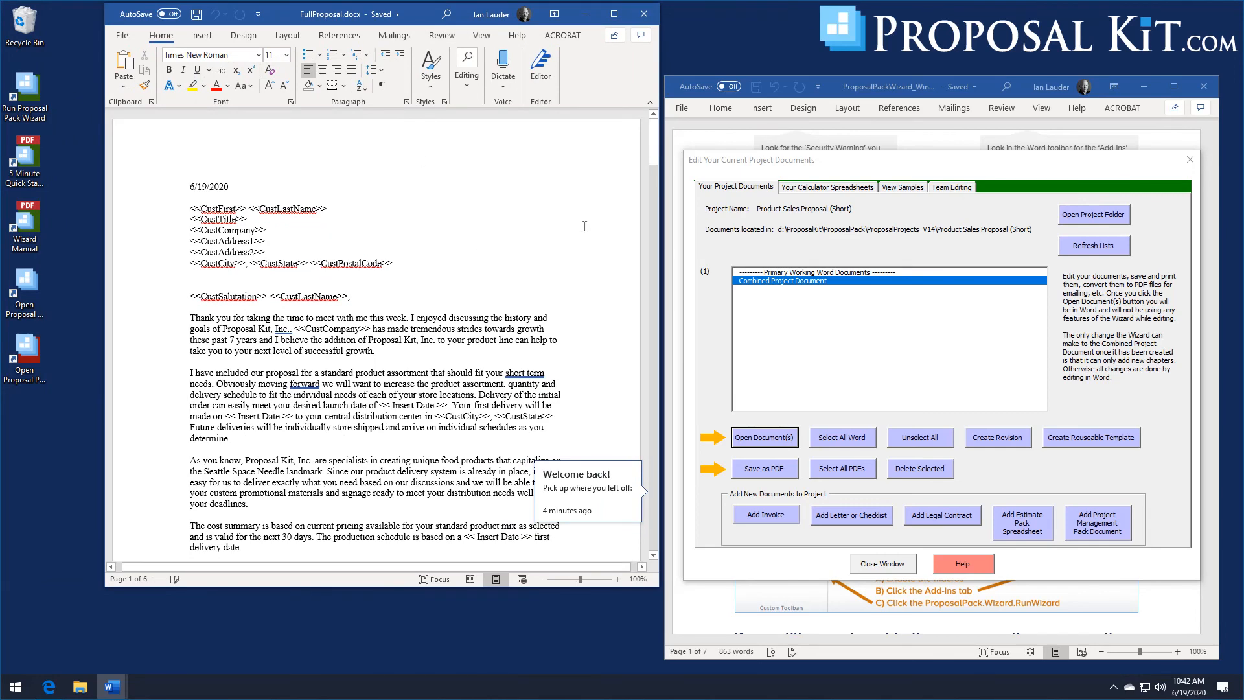
left_click_drag(653, 149, 668, 591)
left_click(644, 14)
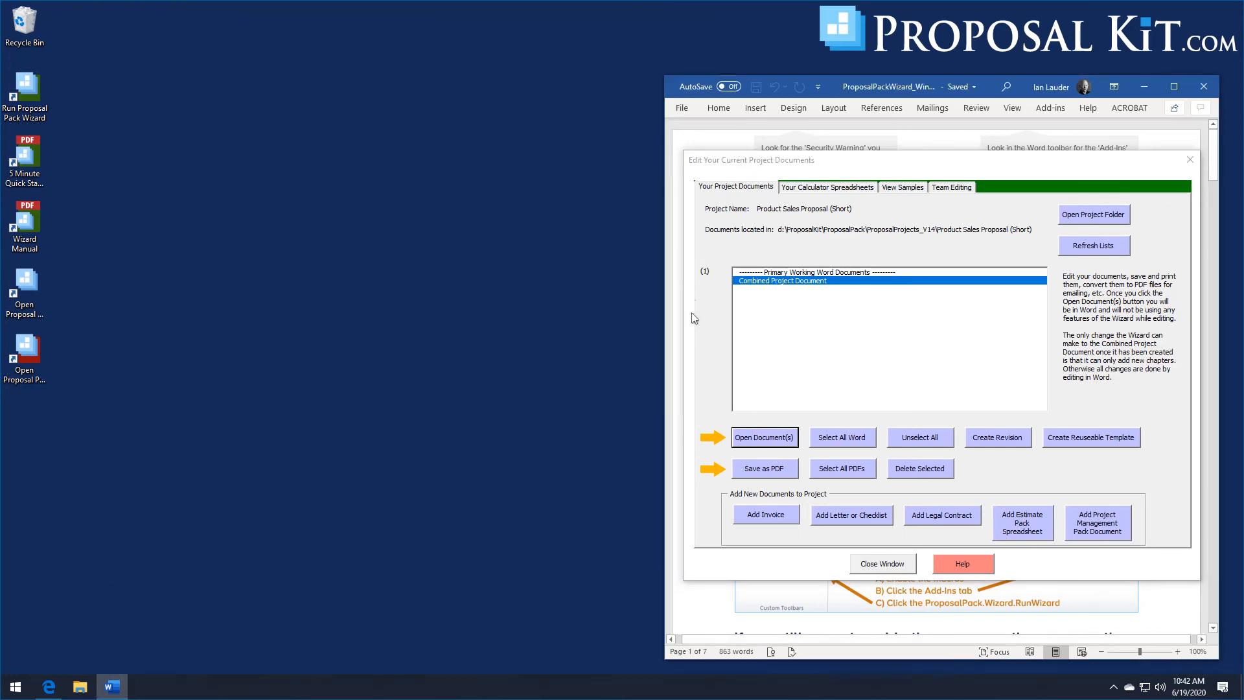
left_click(883, 565)
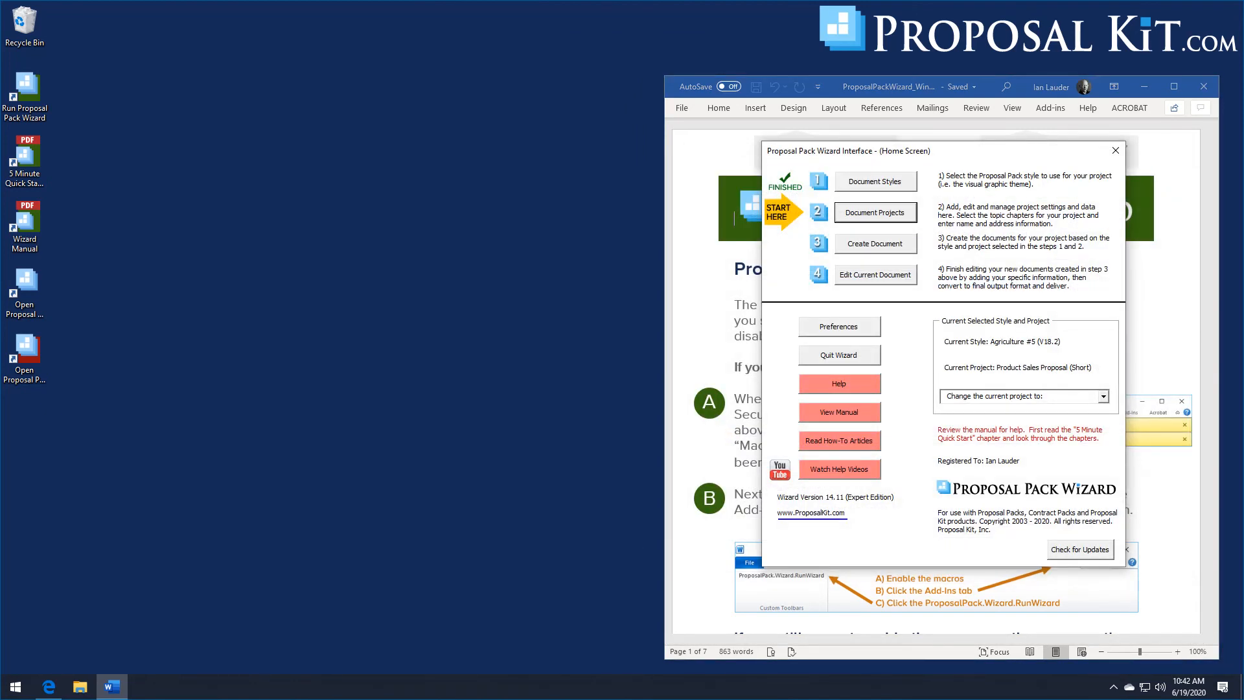